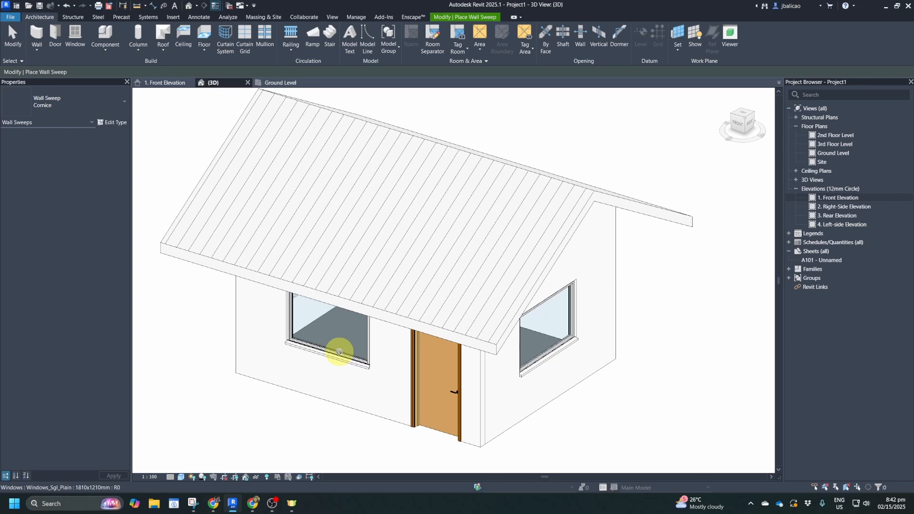
# - Place a horizontal Cornice wall sweep along the front wall, about 600 mm above Ground Level
pyautogui.press('Escape')
pyautogui.press('Escape')
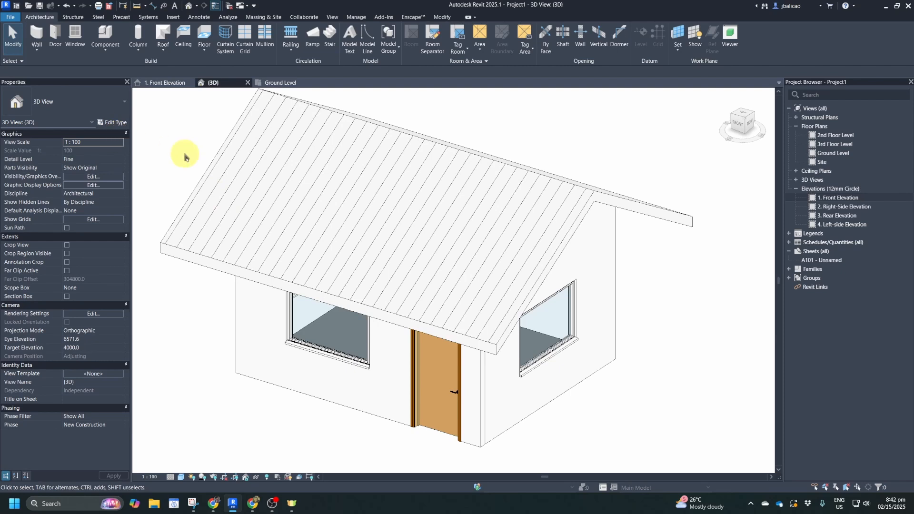
pyautogui.click(37, 47)
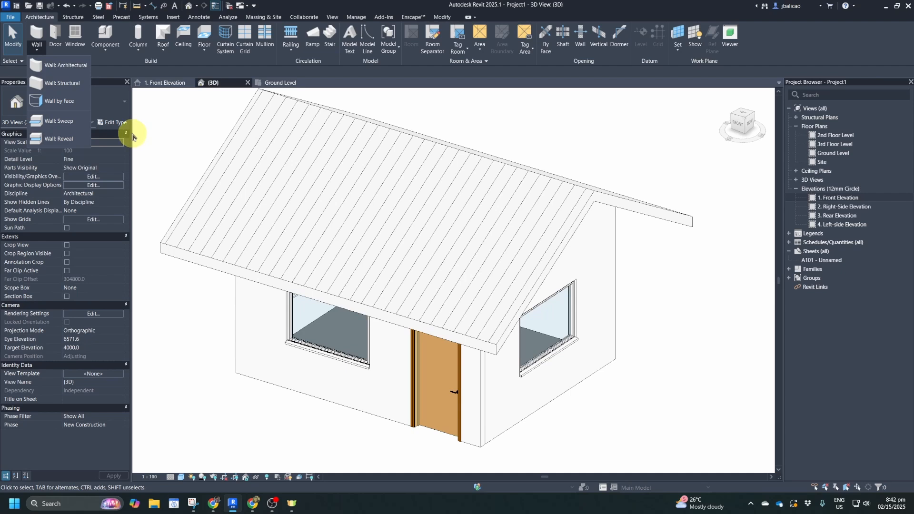
pyautogui.click(58, 122)
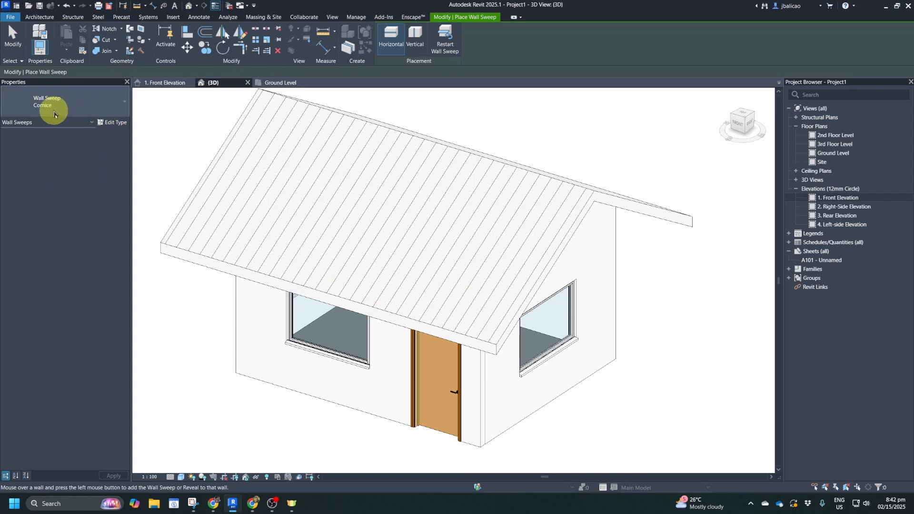
pyautogui.click(94, 100)
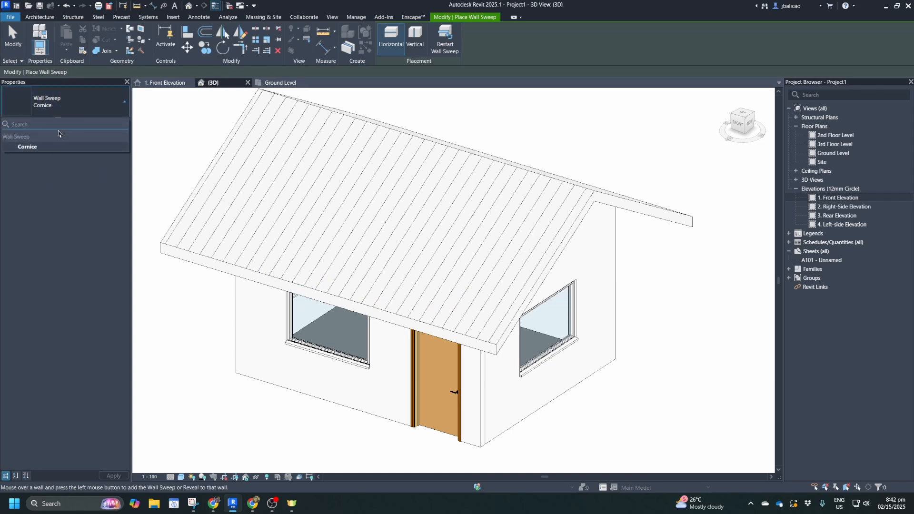
pyautogui.click(114, 112)
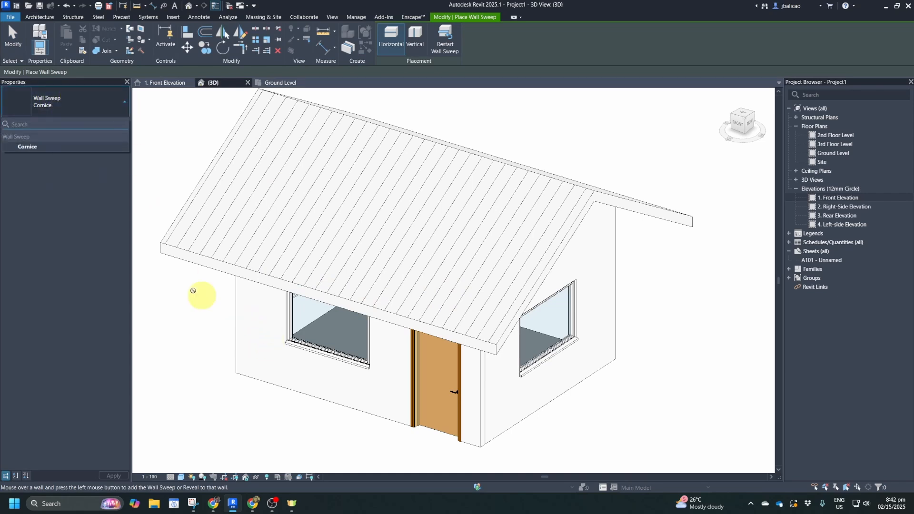
pyautogui.click(92, 190)
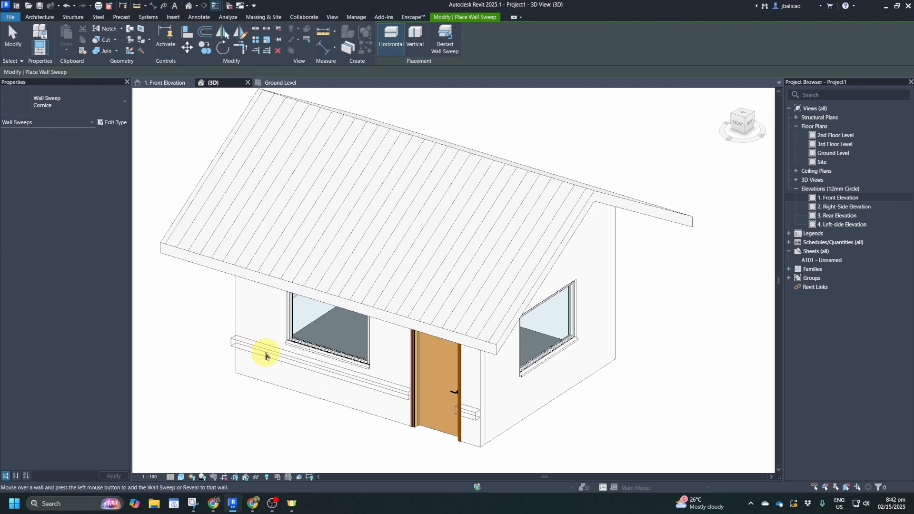
pyautogui.click(264, 350)
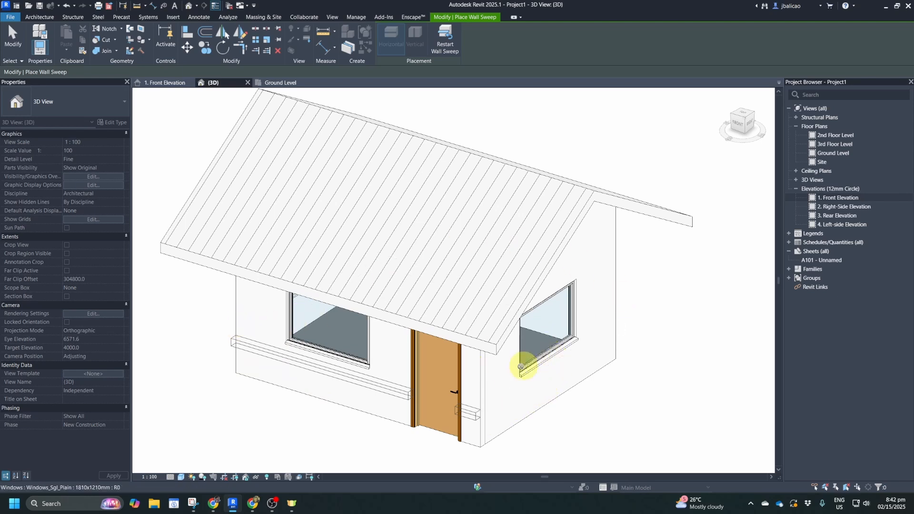
# - Continue the cornice sweep around the house by adding the right-side, rear and left-side walls
pyautogui.keyDown('shift'); pyautogui.moveTo(520, 373); pyautogui.dragTo(332, 351, button='middle'); pyautogui.keyUp('shift')
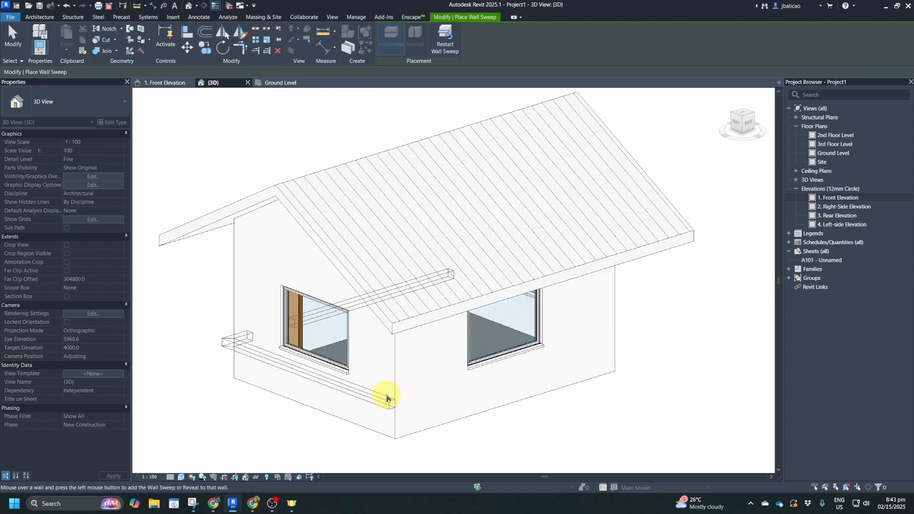
pyautogui.click(387, 399)
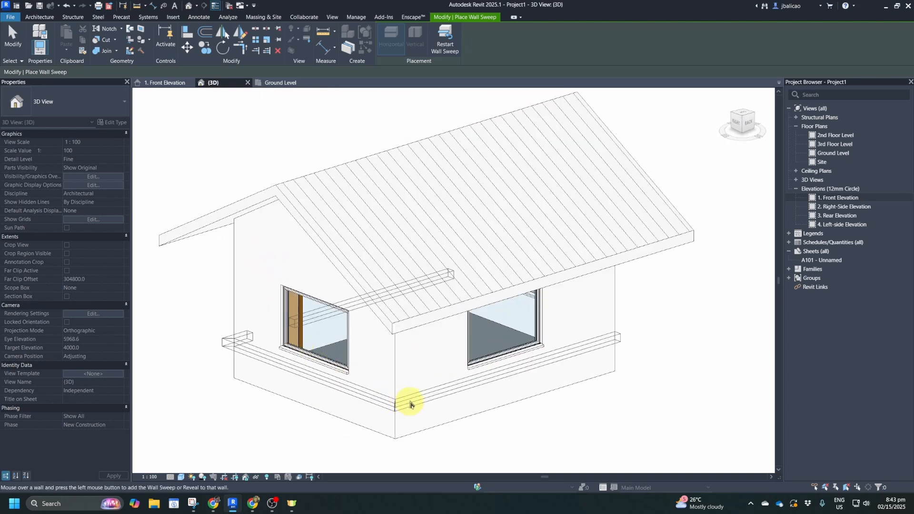
pyautogui.click(450, 394)
pyautogui.keyDown('shift'); pyautogui.moveTo(530, 373); pyautogui.dragTo(410, 410, button='middle'); pyautogui.keyUp('shift')
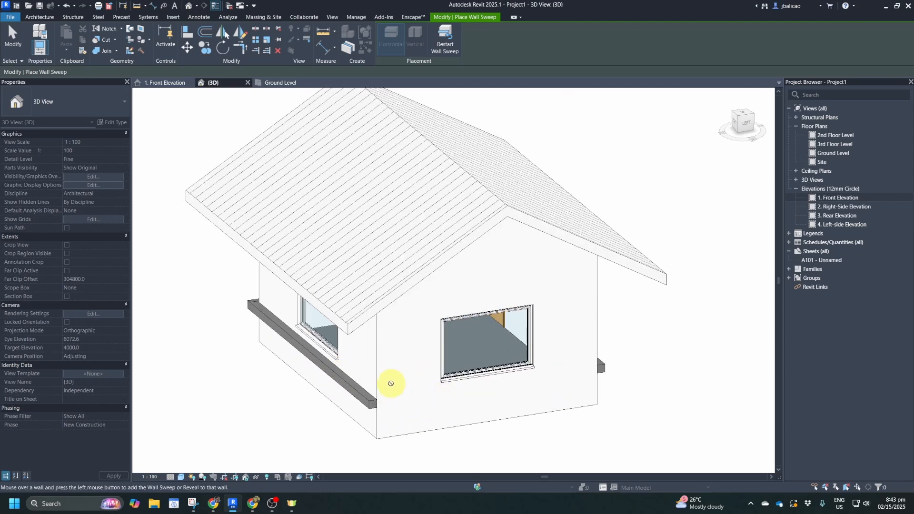
pyautogui.click(555, 342)
pyautogui.moveTo(558, 316)
pyautogui.mouseDown(button='middle')
pyautogui.moveTo(498, 317)
pyautogui.moveTo(550, 308)
pyautogui.mouseUp(button='middle')
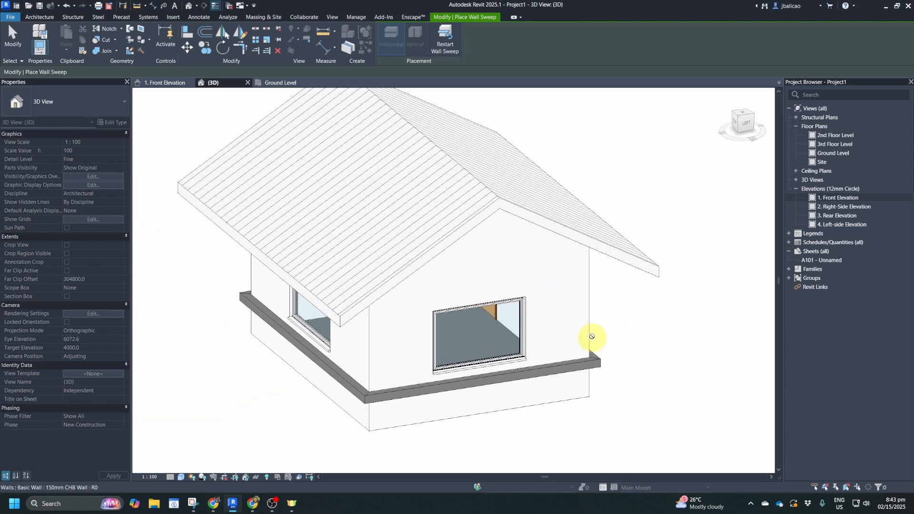
pyautogui.press('Escape')
# - Move the wall sweep straight up to about 1440 mm above Ground Level, across the window openings
pyautogui.keyDown('shift'); pyautogui.moveTo(592, 337); pyautogui.dragTo(526, 347, button='middle'); pyautogui.keyUp('shift')
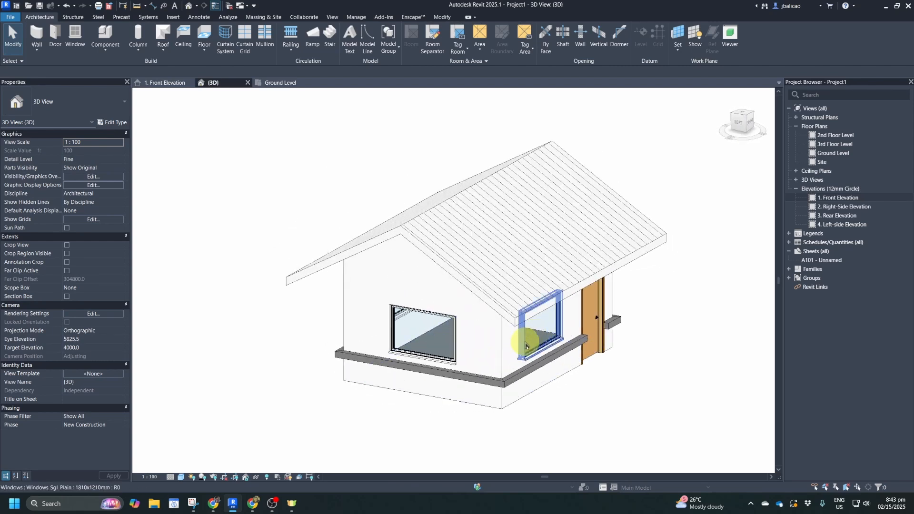
pyautogui.click(484, 378)
pyautogui.scroll(3, 471, 378)
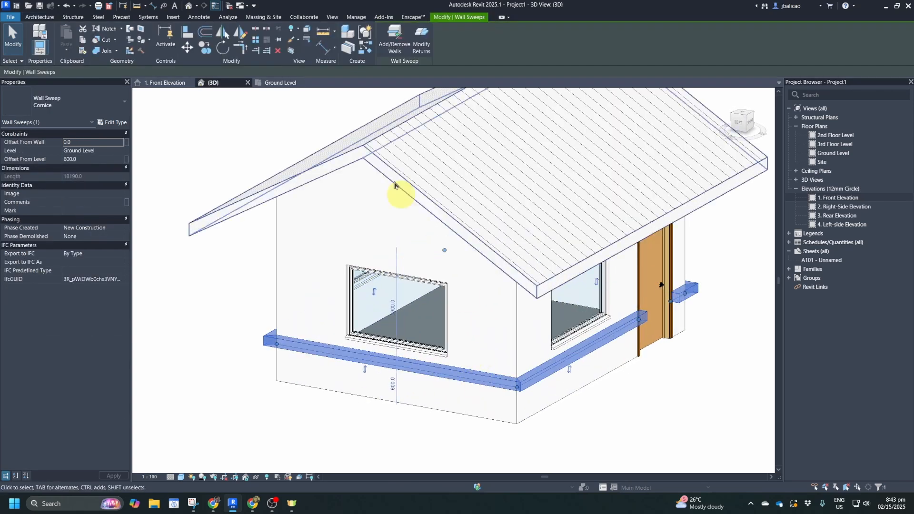
pyautogui.click(187, 48)
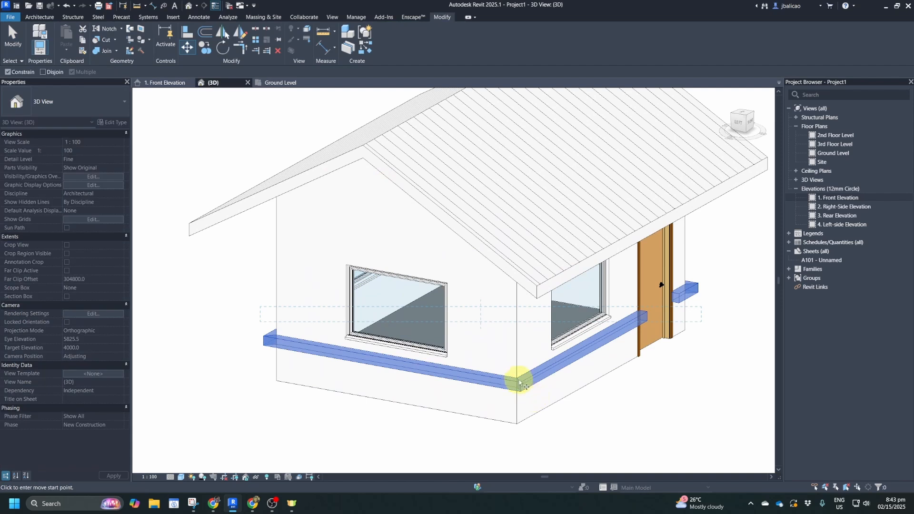
pyautogui.click(479, 378)
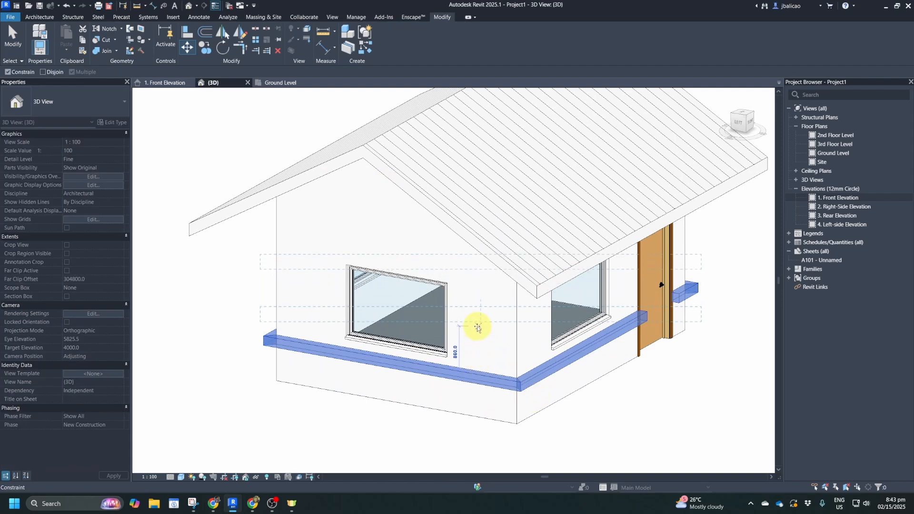
pyautogui.click(477, 328)
pyautogui.press('Escape')
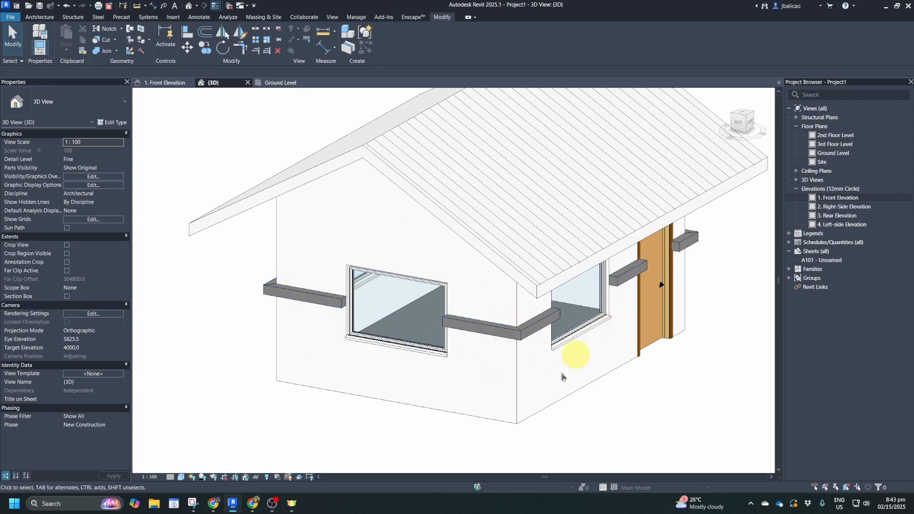
pyautogui.moveTo(563, 384)
pyautogui.keyDown('shift'); pyautogui.mouseDown(button='middle')
pyautogui.moveTo(490, 371)
pyautogui.moveTo(319, 367)
pyautogui.moveTo(526, 370)
pyautogui.mouseUp(button='middle'); pyautogui.keyUp('shift')
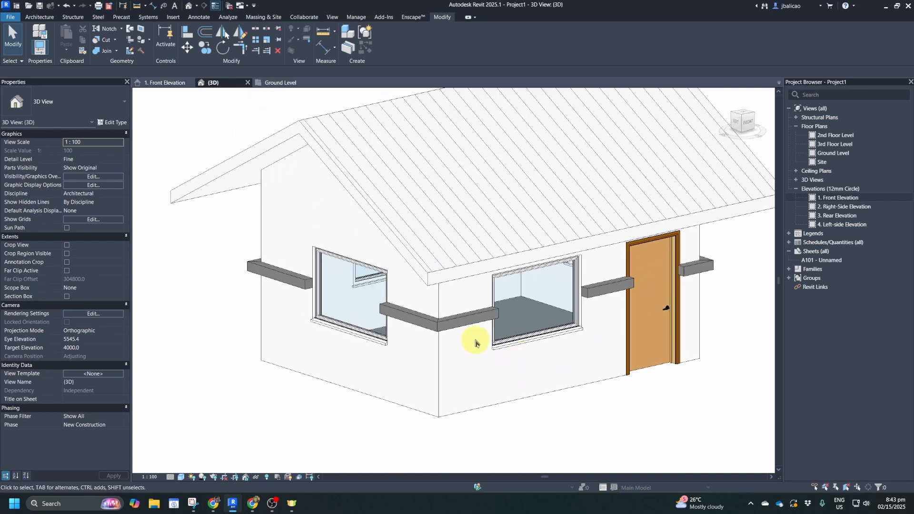
# - Duplicate the wall sweep's type as Cornice 2 and check its wall subcategory options
pyautogui.click(448, 318)
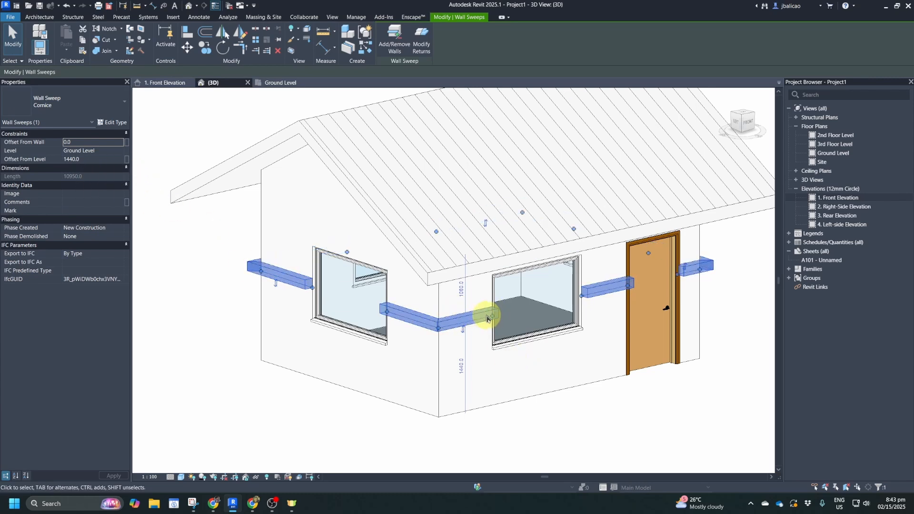
pyautogui.click(109, 122)
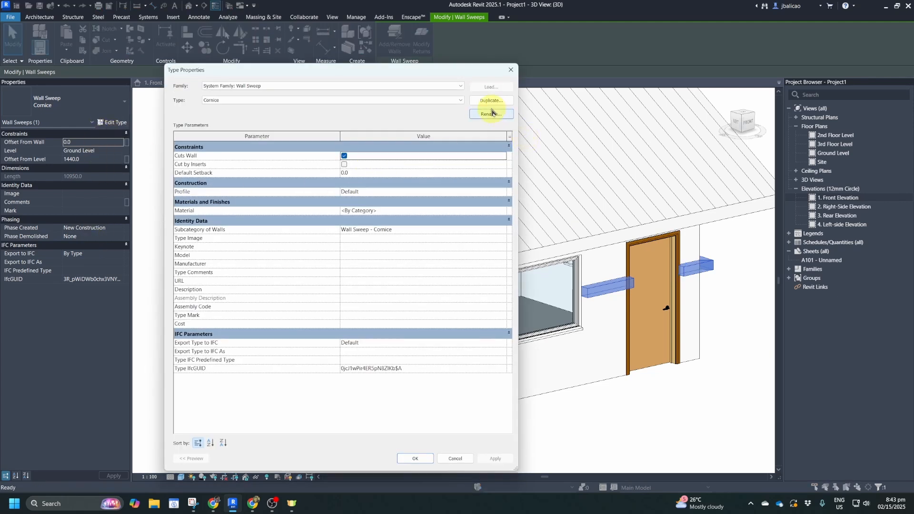
pyautogui.click(491, 101)
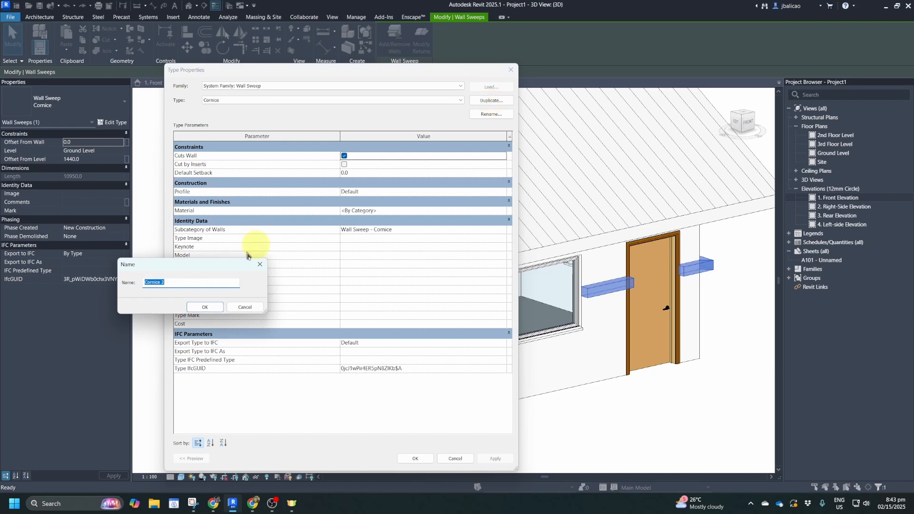
pyautogui.click(206, 307)
pyautogui.click(436, 233)
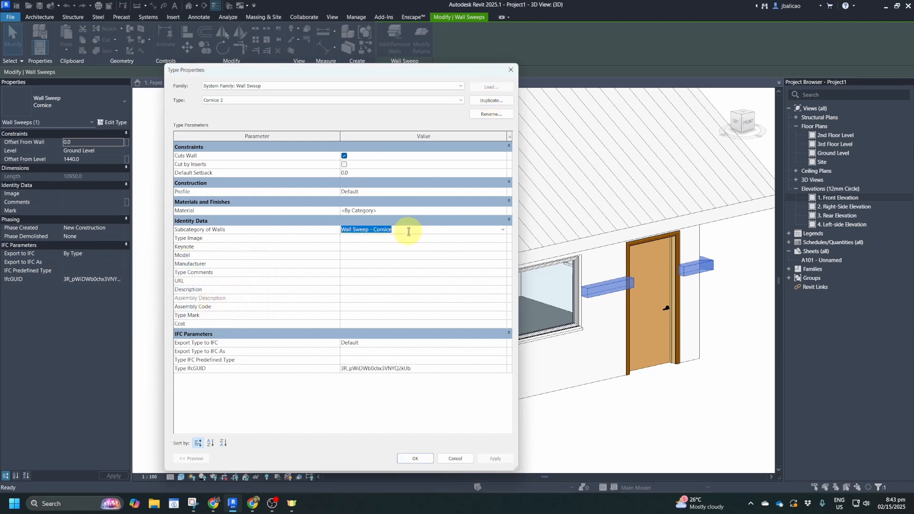
pyautogui.click(505, 232)
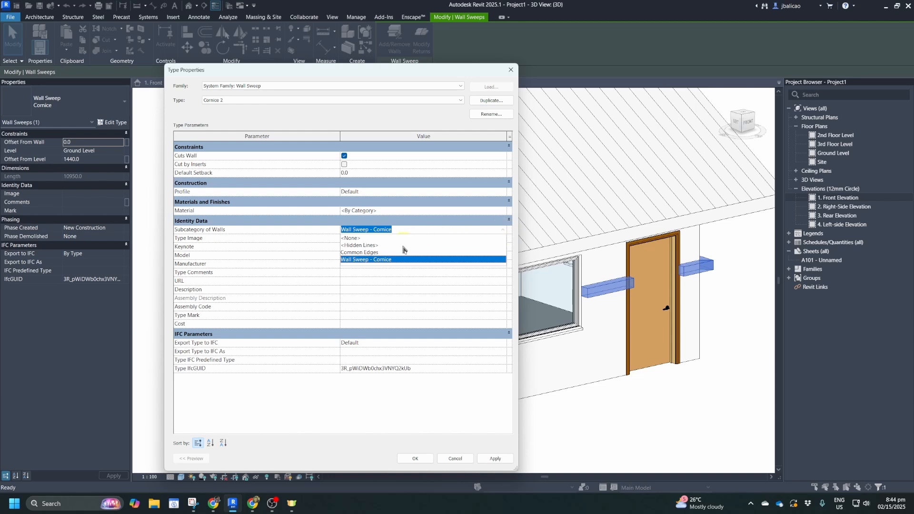
pyautogui.click(505, 232)
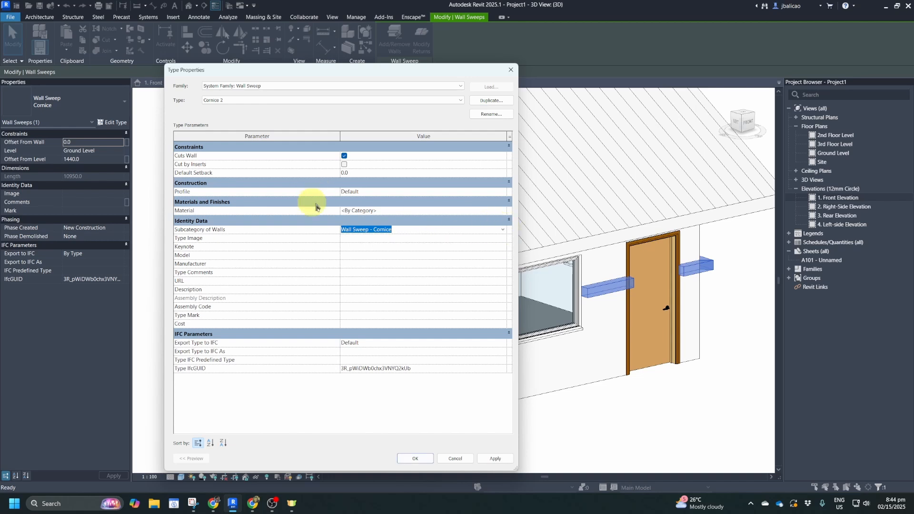
# - Set the Cornice 2 profile to Profiles_Cant_Brick_Soldier_1_Course : Standard and apply it to the wall sweep
pyautogui.click(494, 192)
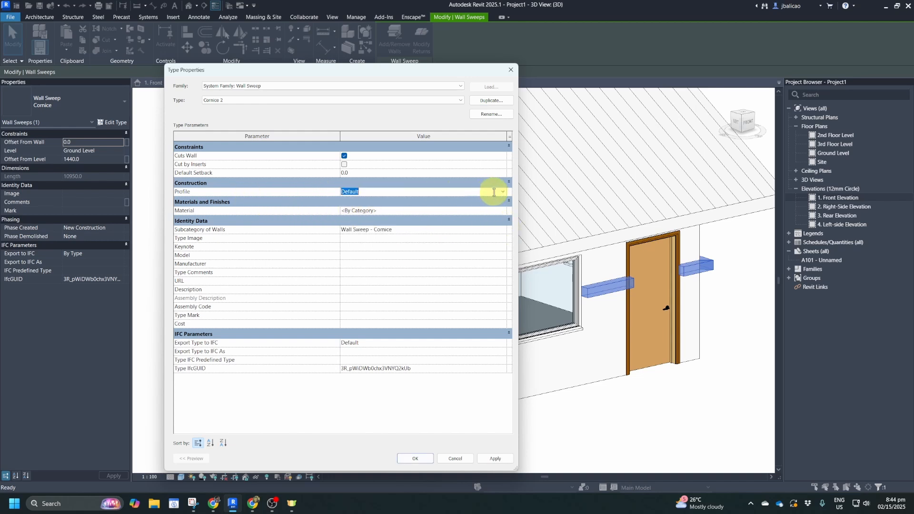
pyautogui.click(502, 193)
pyautogui.scroll(-5, 473, 217)
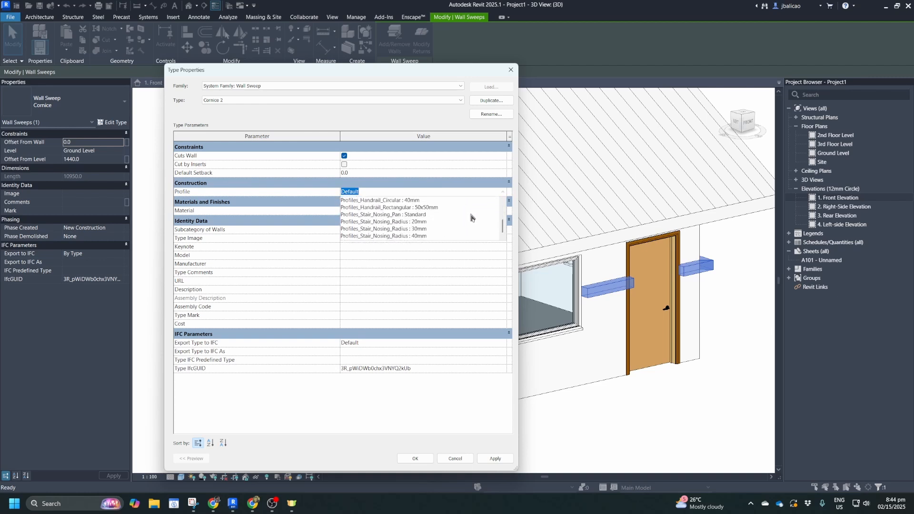
pyautogui.scroll(6, 456, 219)
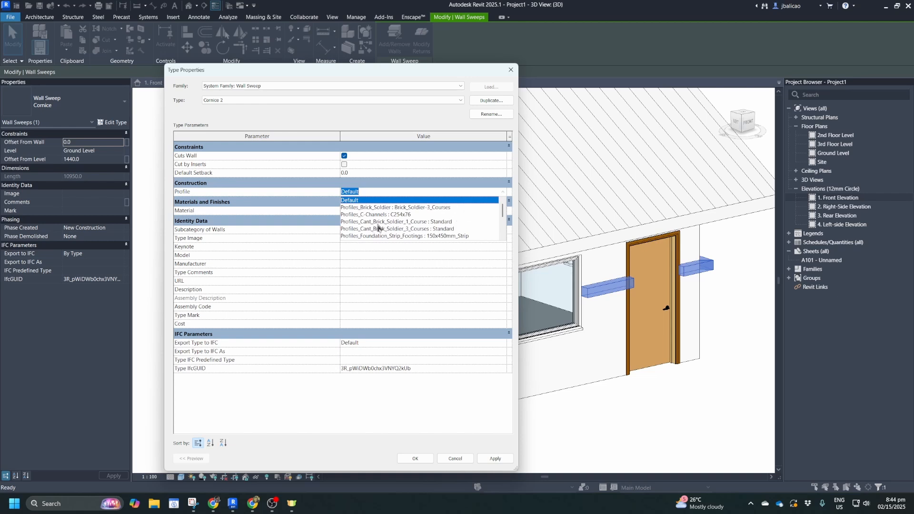
pyautogui.click(416, 223)
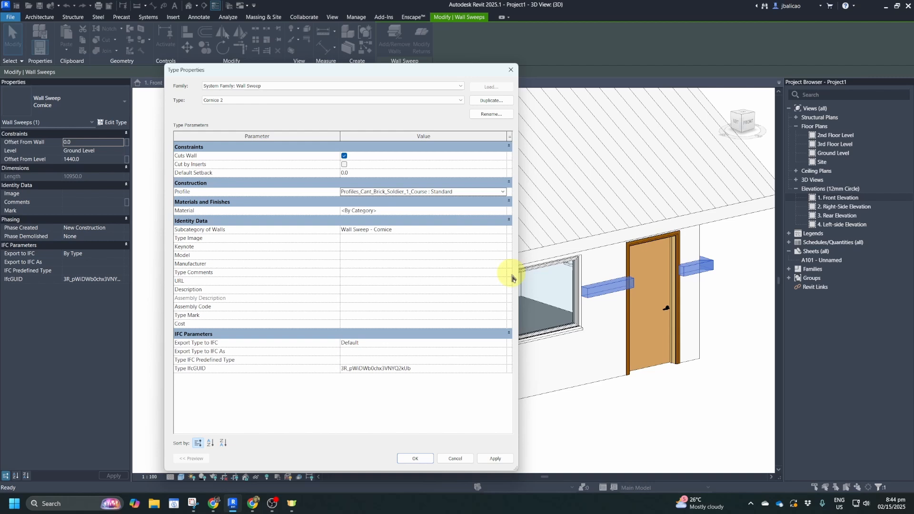
pyautogui.click(498, 460)
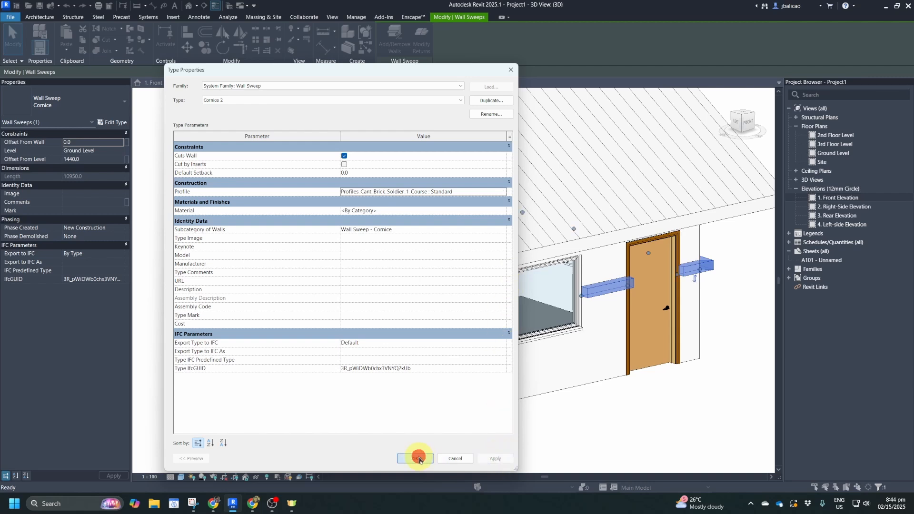
pyautogui.click(418, 458)
pyautogui.click(538, 412)
pyautogui.scroll(5, 433, 328)
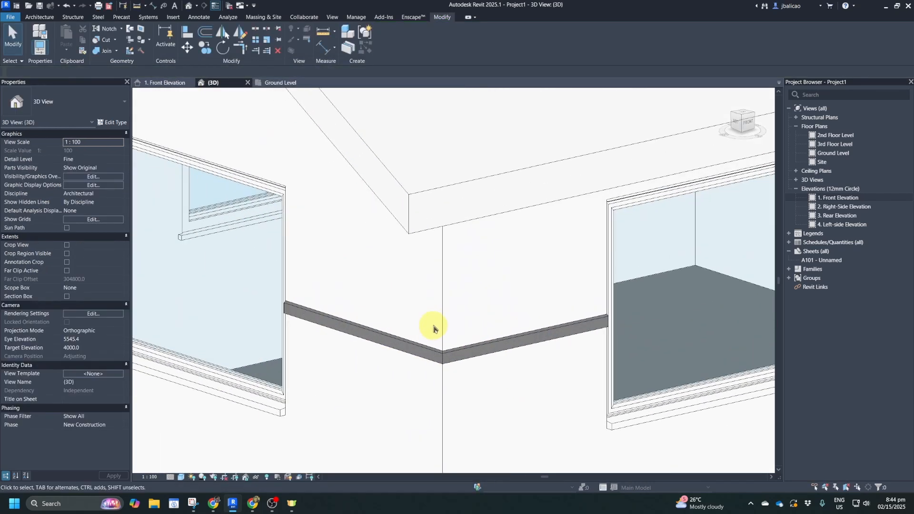
# - Copy the Cornice 2 wall sweep repeatedly straight down the house corner, at roughly even spacing, until just above the wall base
pyautogui.scroll(-5, 498, 276)
pyautogui.scroll(1, 536, 292)
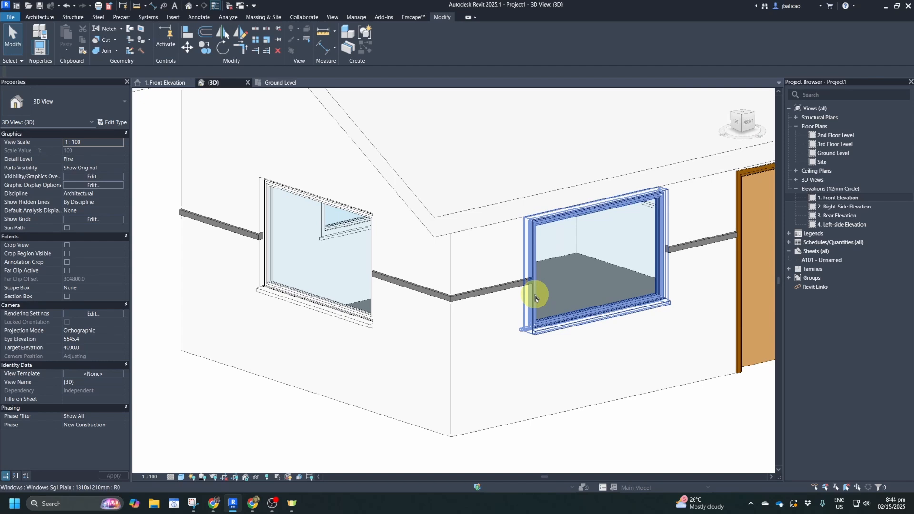
pyautogui.click(466, 300)
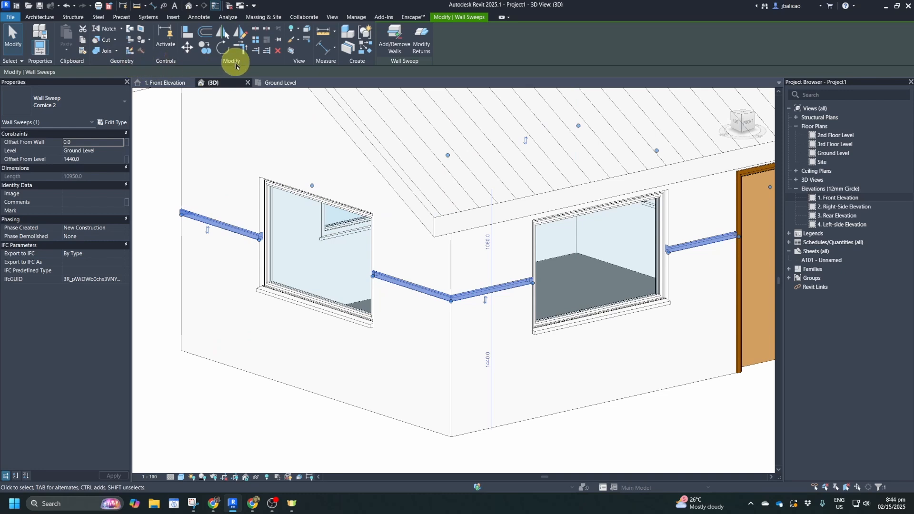
pyautogui.click(206, 55)
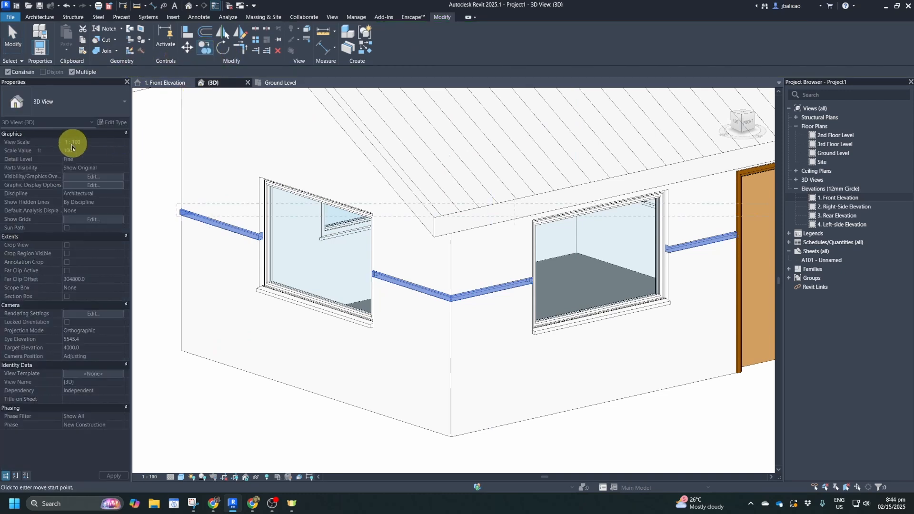
pyautogui.click(452, 297)
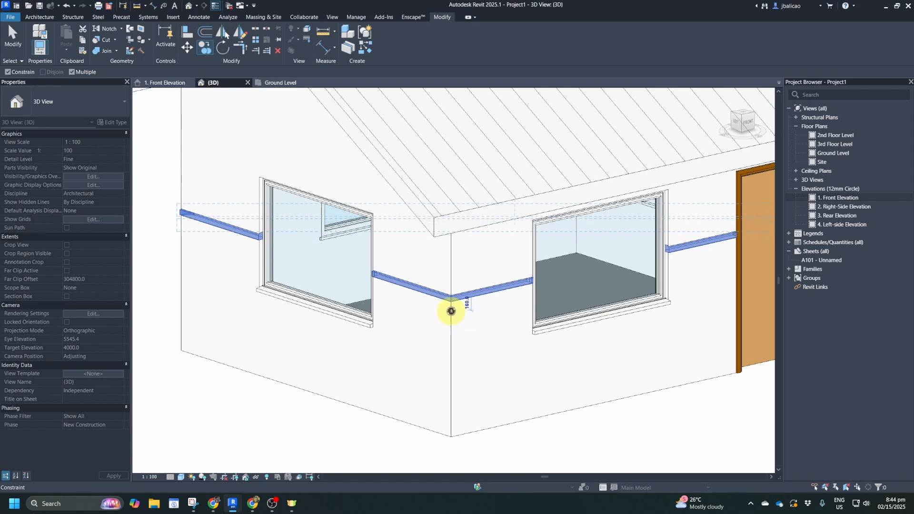
pyautogui.click(452, 326)
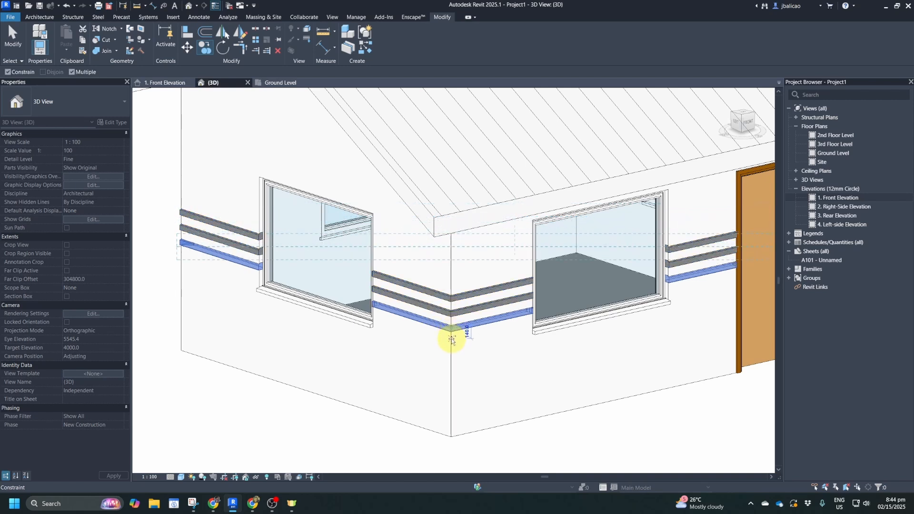
pyautogui.click(451, 341)
pyautogui.click(451, 362)
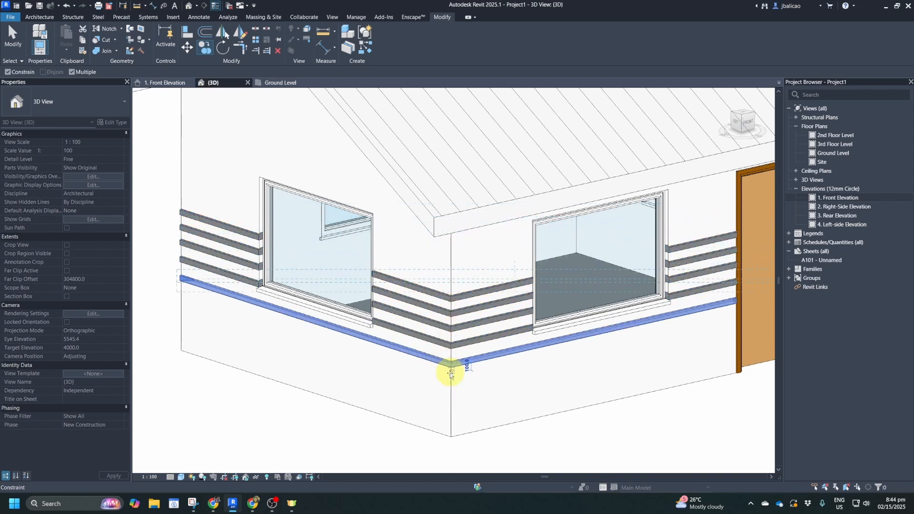
pyautogui.click(452, 381)
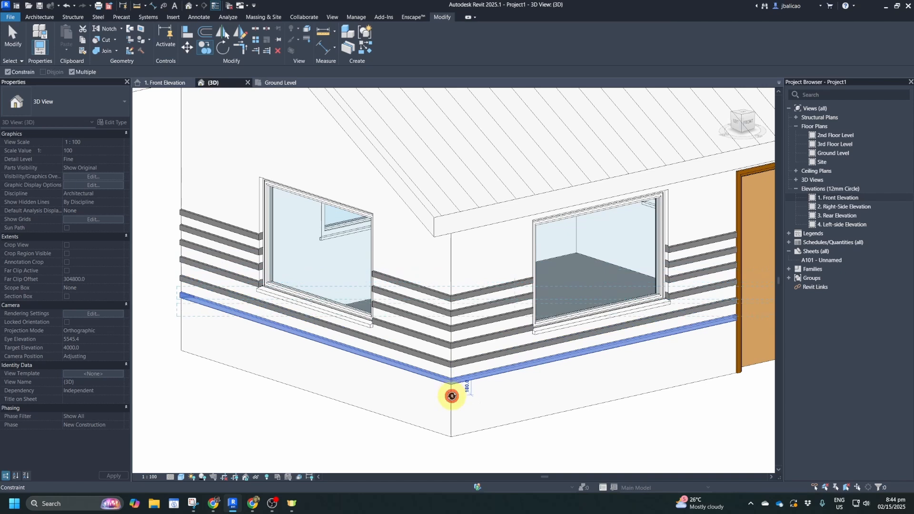
pyautogui.click(453, 395)
pyautogui.click(451, 416)
pyautogui.click(451, 430)
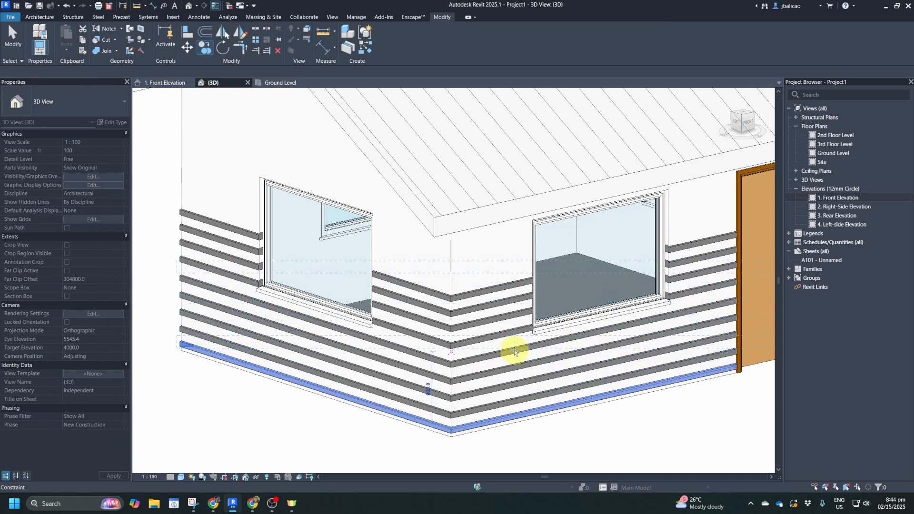
# - Add more copies of the wall sweep above the existing bands, up to the roof eave, and finish copying
pyautogui.scroll(-1, 512, 345)
pyautogui.moveTo(510, 314); pyautogui.dragTo(491, 307, button='middle')
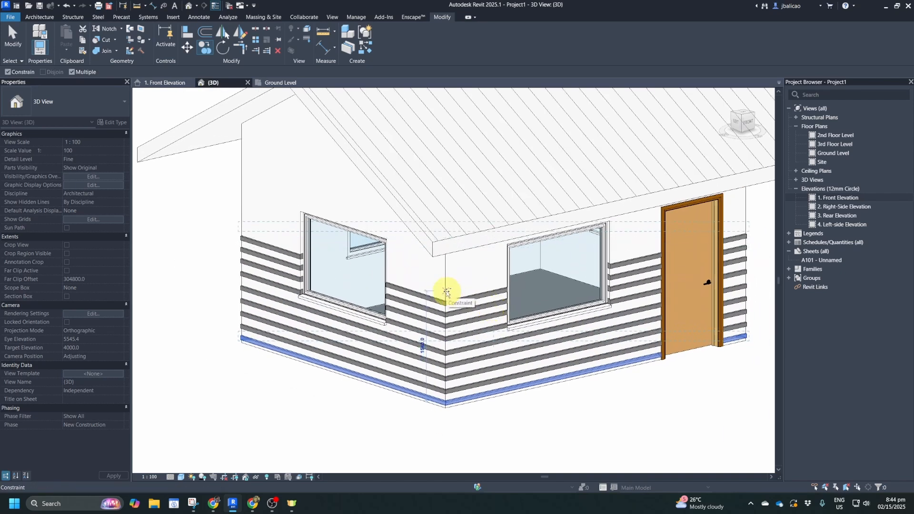
pyautogui.click(444, 278)
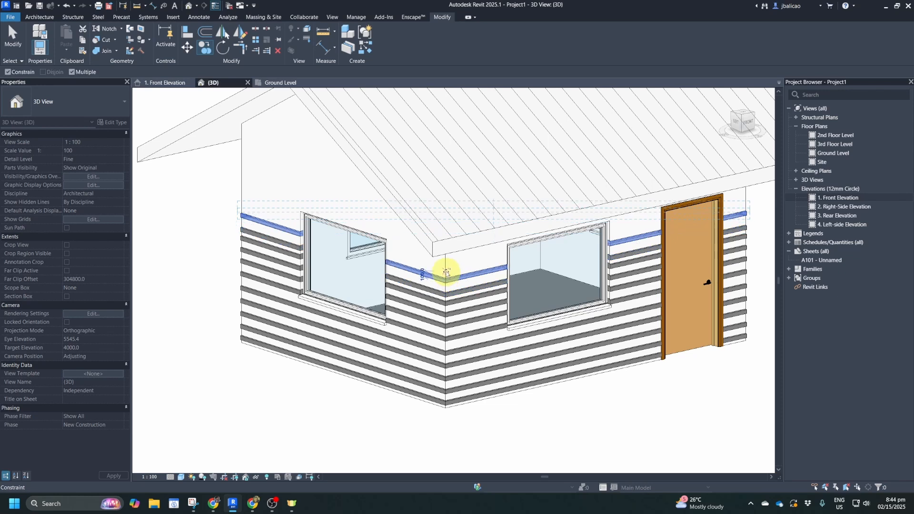
pyautogui.click(446, 259)
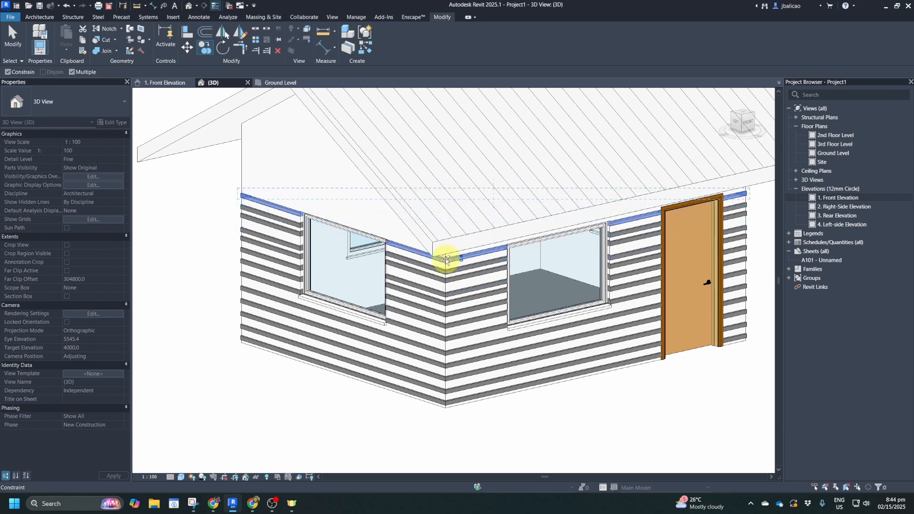
pyautogui.scroll(-5, 421, 325)
pyautogui.press('Escape')
pyautogui.click(549, 398)
pyautogui.scroll(3, 492, 363)
pyautogui.scroll(3, 478, 348)
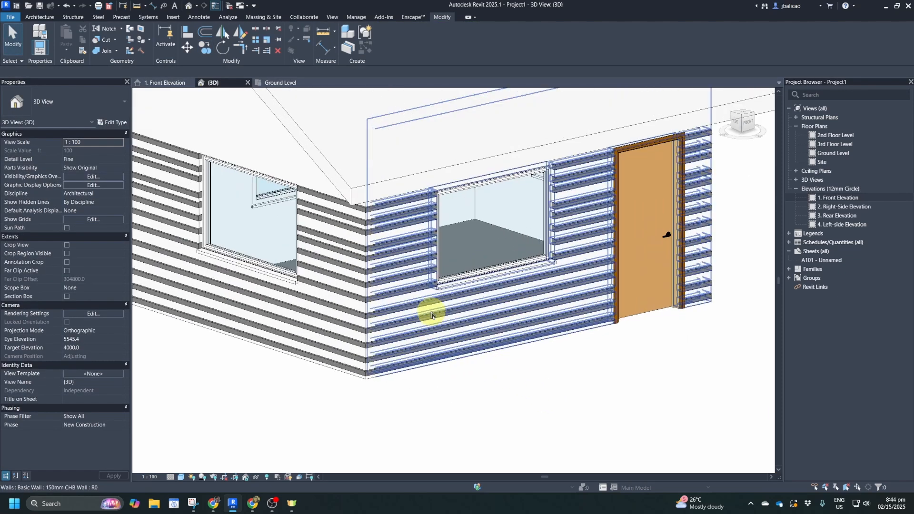
pyautogui.moveTo(430, 312); pyautogui.dragTo(487, 369, button='middle')
pyautogui.scroll(-2, 486, 367)
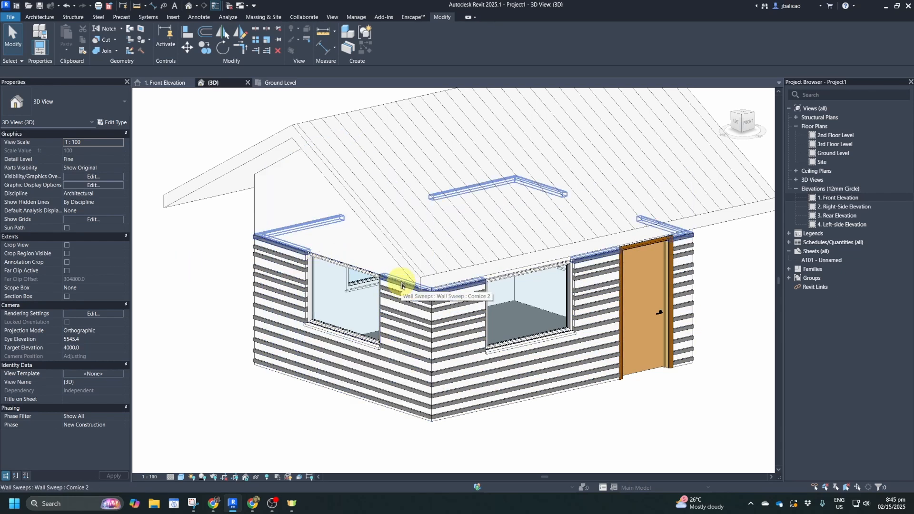
# - Try to delete everything picked as a connected chain at the top wall sweep, and undo that deletion
pyautogui.press('Tab')
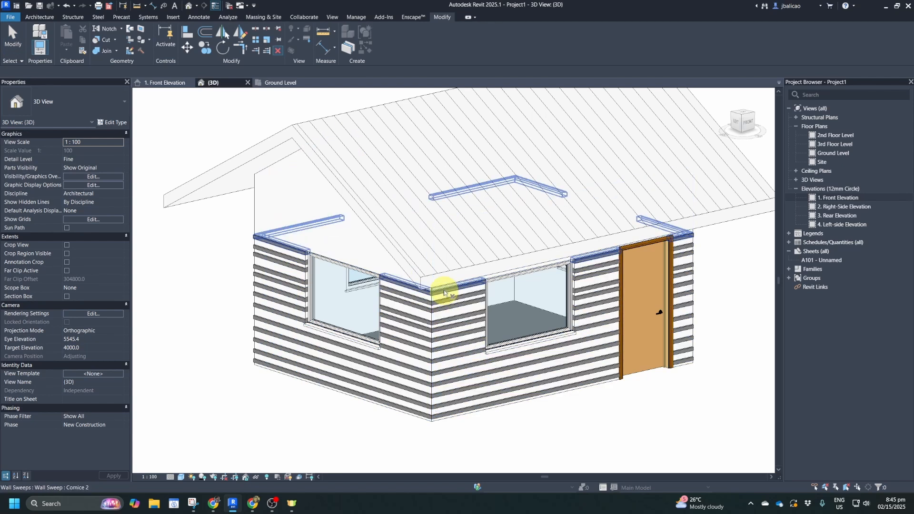
pyautogui.press('Tab')
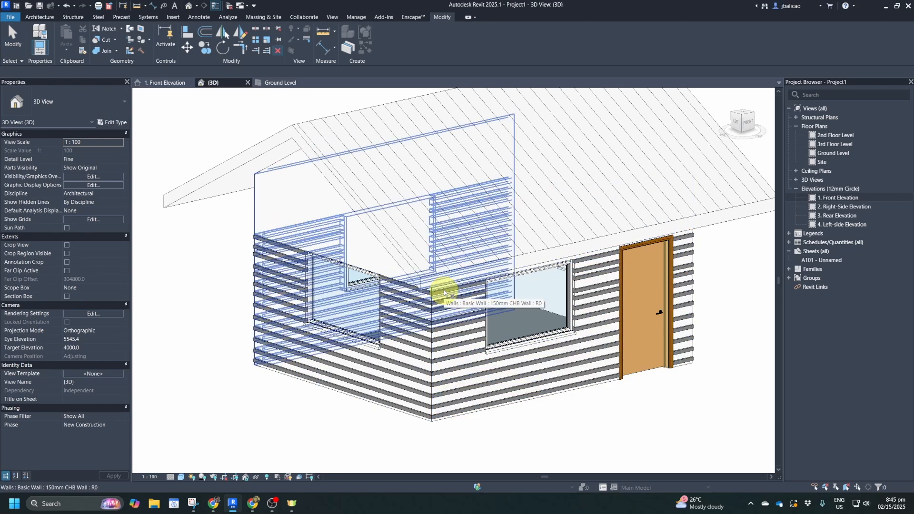
pyautogui.press('Tab')
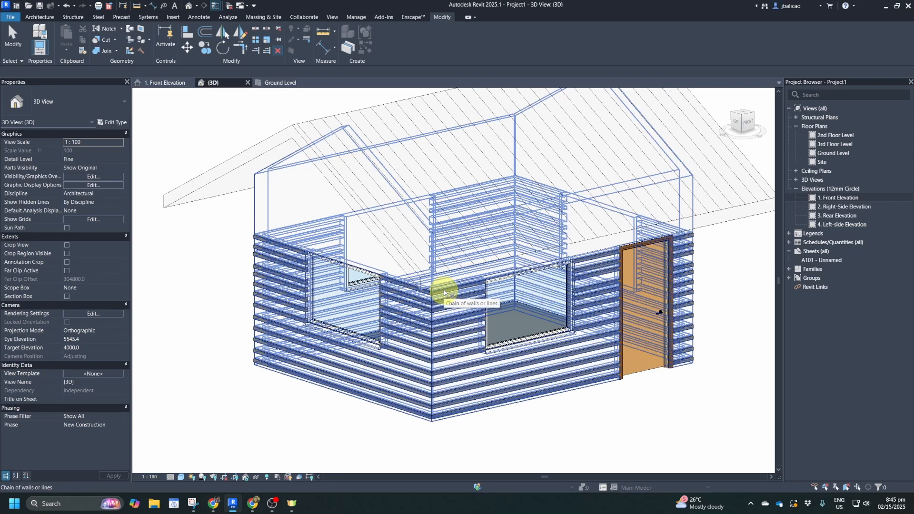
pyautogui.click(444, 290)
pyautogui.press('Delete')
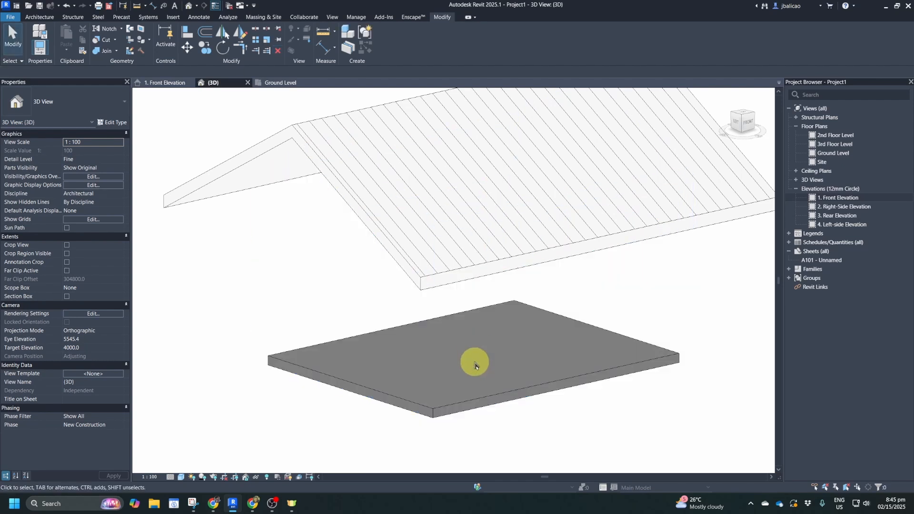
pyautogui.hotkey('ctrl', 'z')
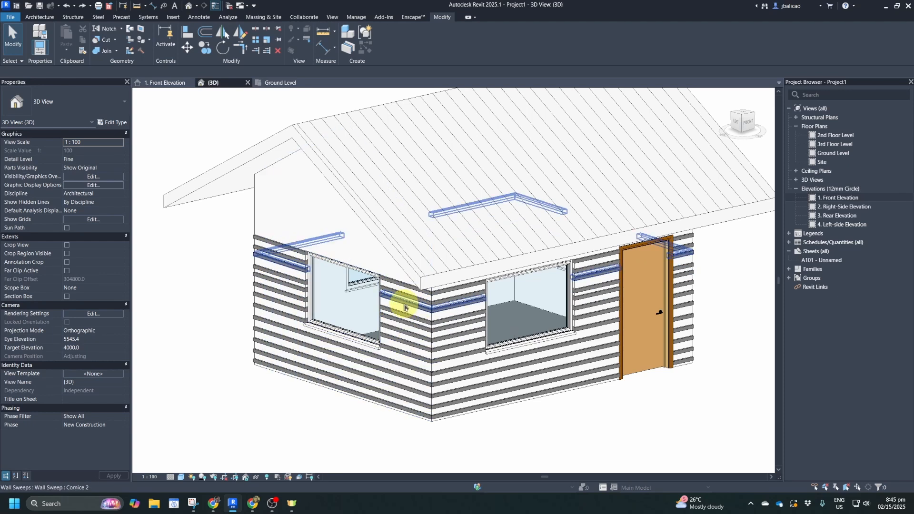
# - Delete the Cornice 2 wall sweeps one by one from the upper bands down to the base, leaving the walls plain
pyautogui.click(405, 304)
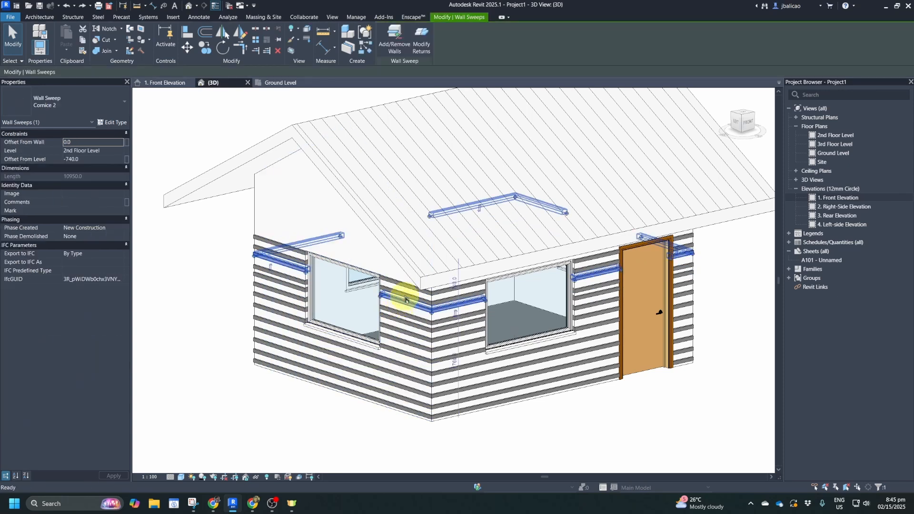
pyautogui.press('Delete')
pyautogui.click(401, 293)
pyautogui.press('Delete')
pyautogui.click(401, 289)
pyautogui.press('Delete')
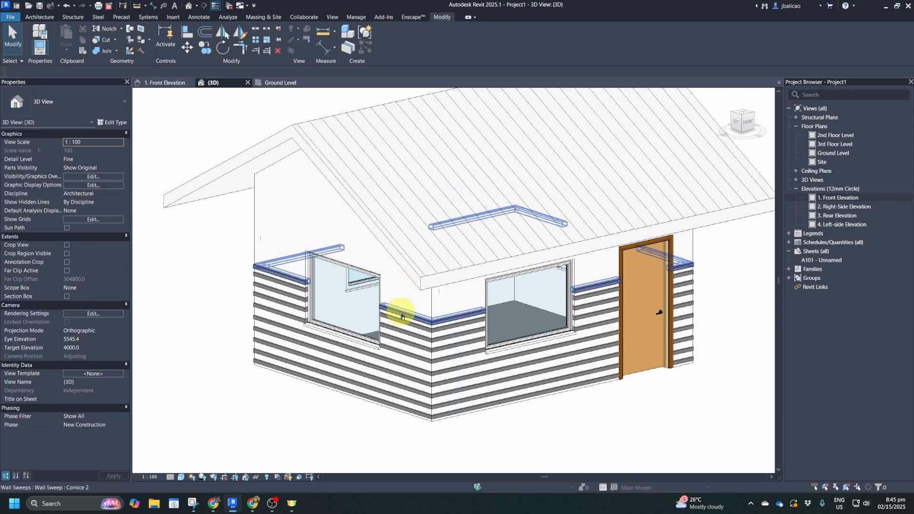
pyautogui.click(403, 325)
pyautogui.hotkey('ctrl', 'z')
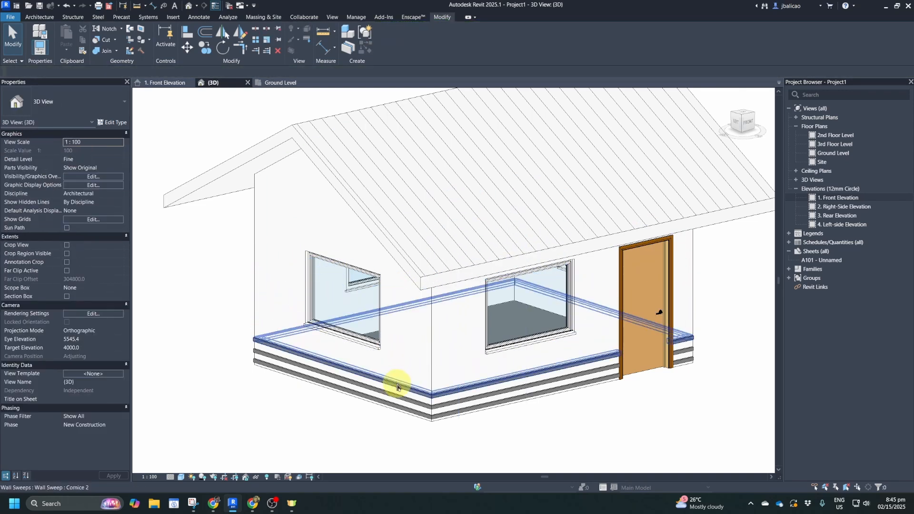
pyautogui.hotkey('ctrl', 'z')
pyautogui.click(398, 402)
pyautogui.press('Delete')
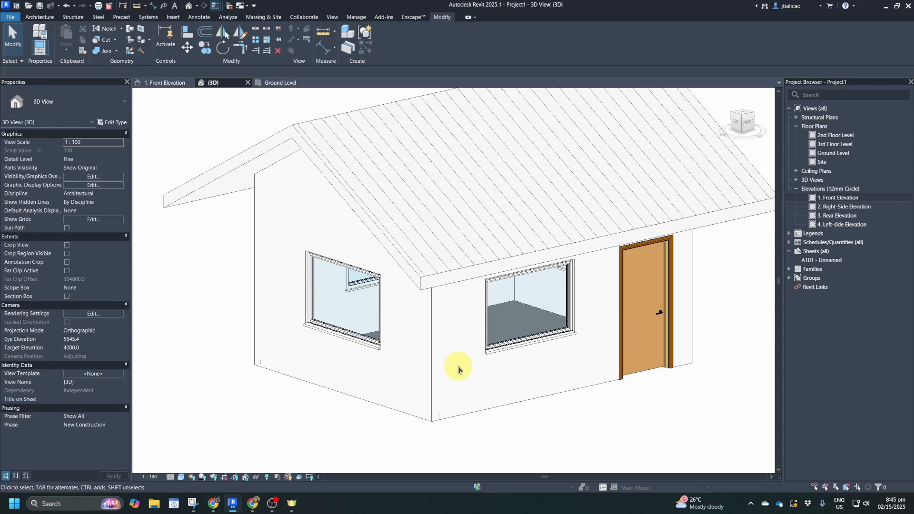
# - Place a horizontal wall reveal on the left-side wall, about 320 mm above Ground Level
pyautogui.click(40, 16)
pyautogui.click(36, 48)
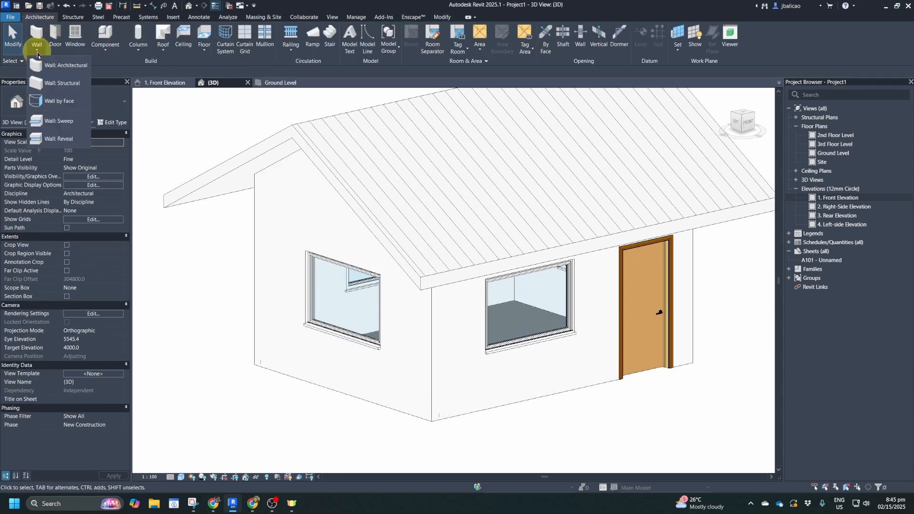
pyautogui.click(52, 139)
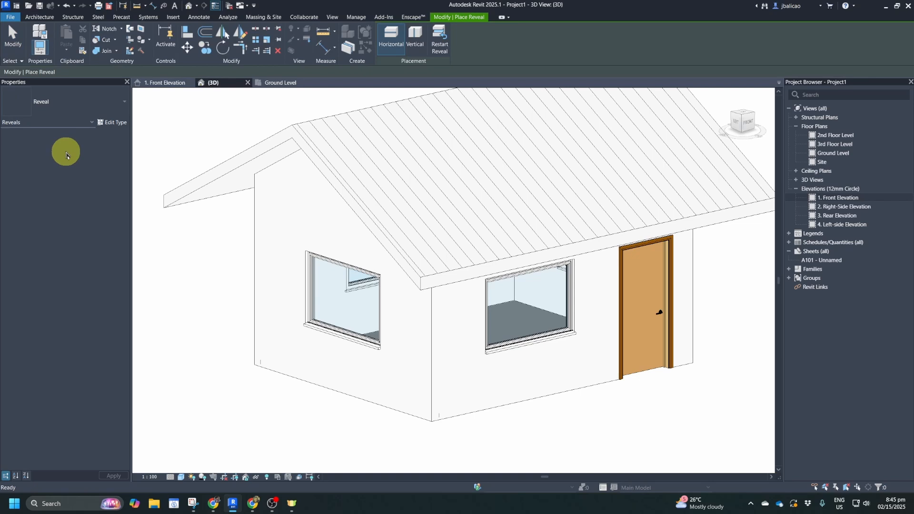
pyautogui.click(273, 354)
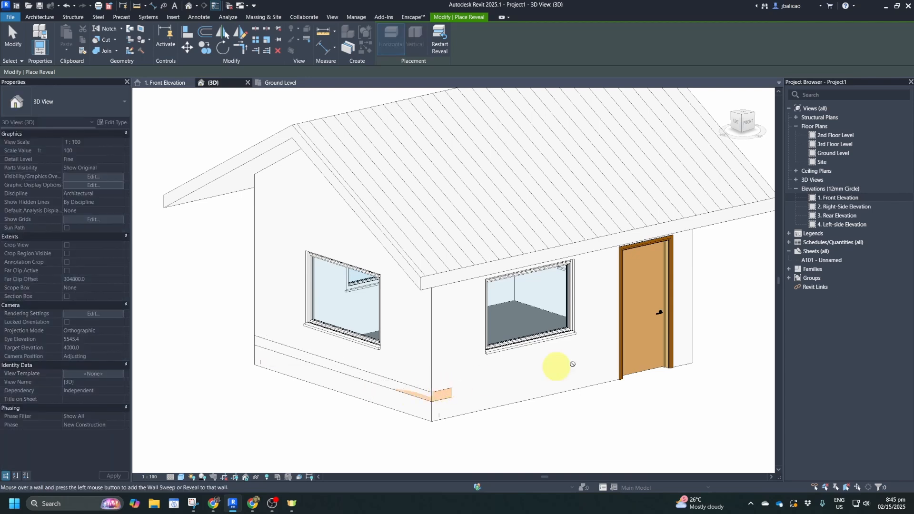
# - Continue the reveal around the front, right-side and rear walls and finish placing it
pyautogui.keyDown('shift'); pyautogui.moveTo(645, 361); pyautogui.dragTo(377, 390, button='middle'); pyautogui.keyUp('shift')
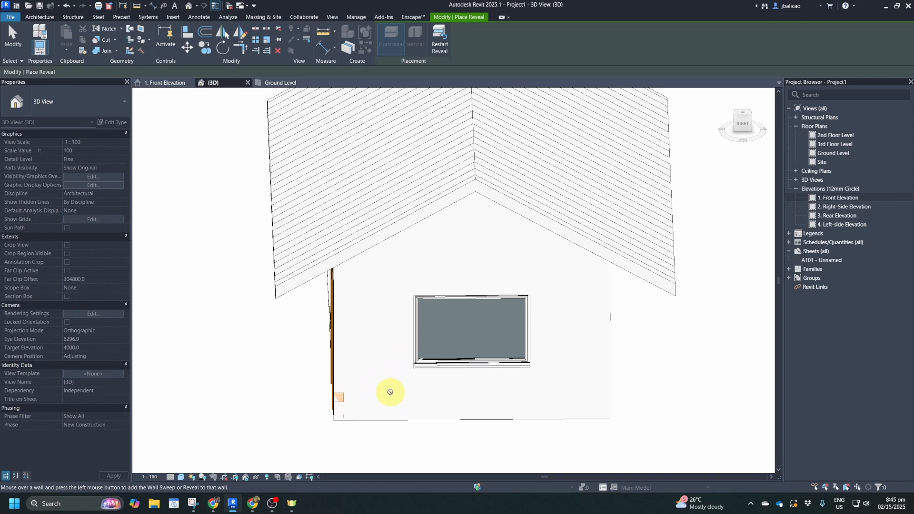
pyautogui.keyDown('shift'); pyautogui.moveTo(481, 395); pyautogui.dragTo(381, 385, button='middle'); pyautogui.keyUp('shift')
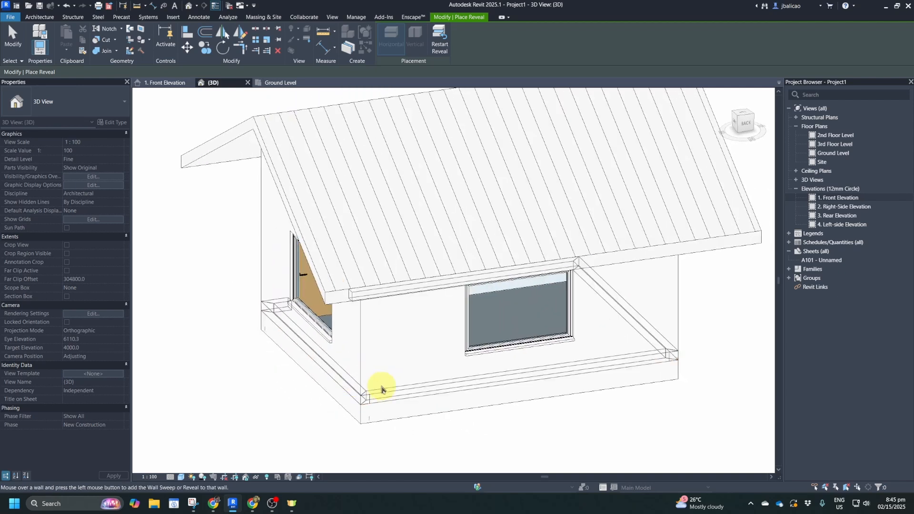
pyautogui.click(396, 395)
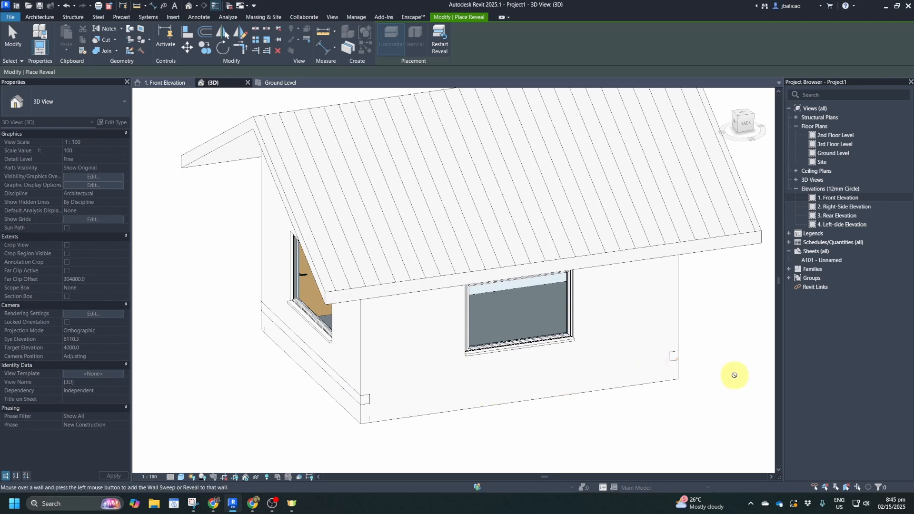
pyautogui.press('Escape')
pyautogui.press('Escape')
pyautogui.click(711, 383)
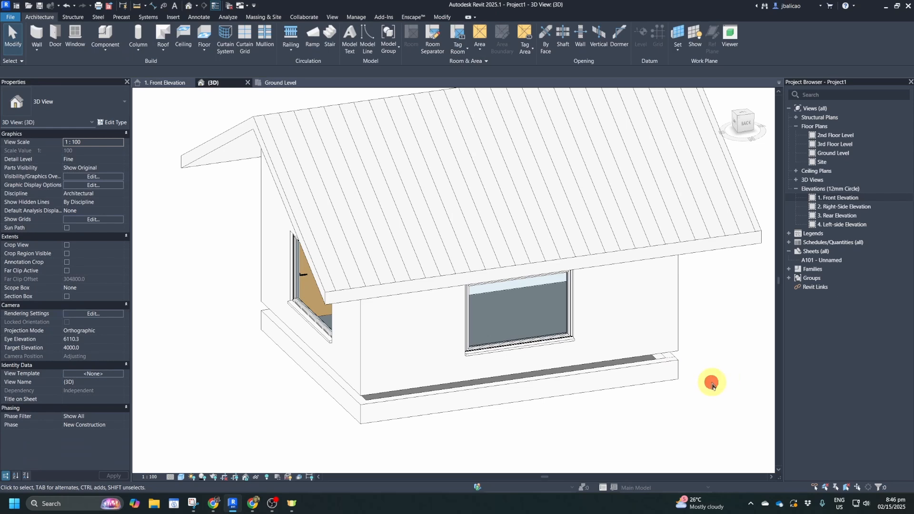
# - Set the reveal's Offset From Wall to 100 mm and view it in the Ground Level floor plan
pyautogui.keyDown('shift'); pyautogui.moveTo(389, 391); pyautogui.dragTo(396, 348, button='middle'); pyautogui.keyUp('shift')
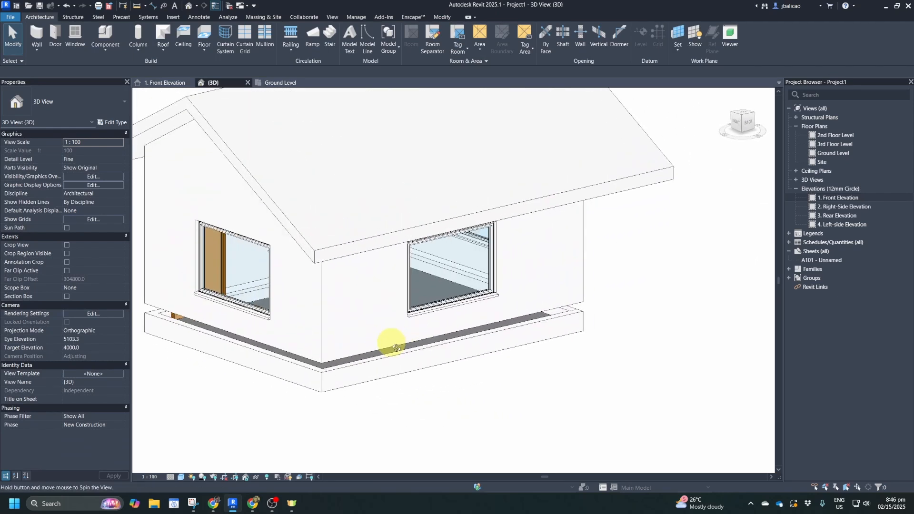
pyautogui.click(337, 369)
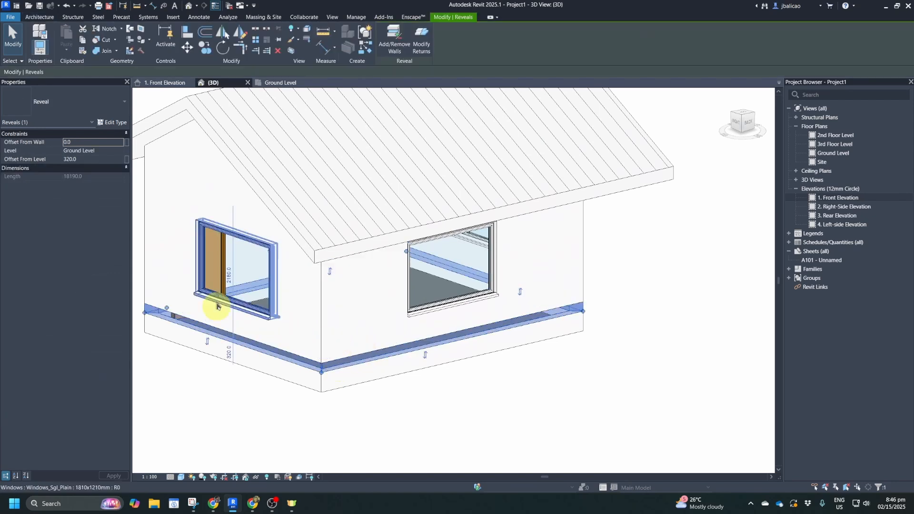
pyautogui.click(78, 142)
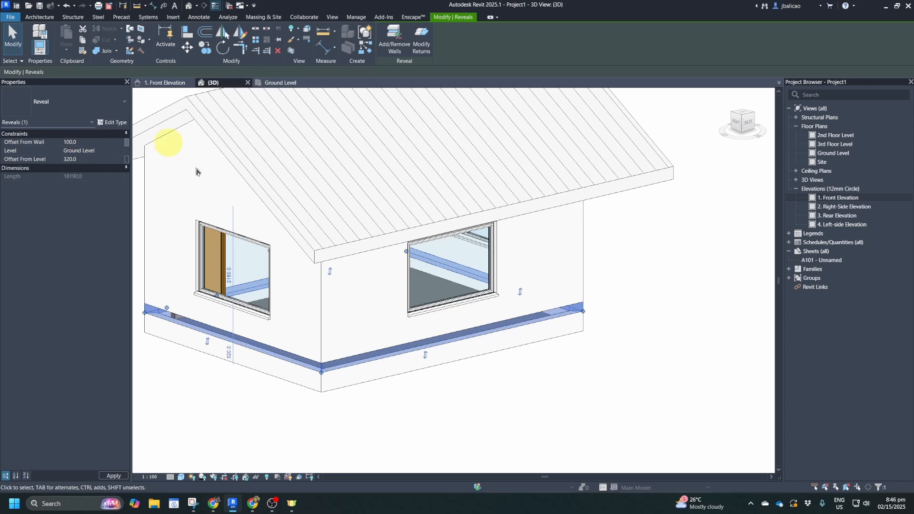
pyautogui.click(85, 141)
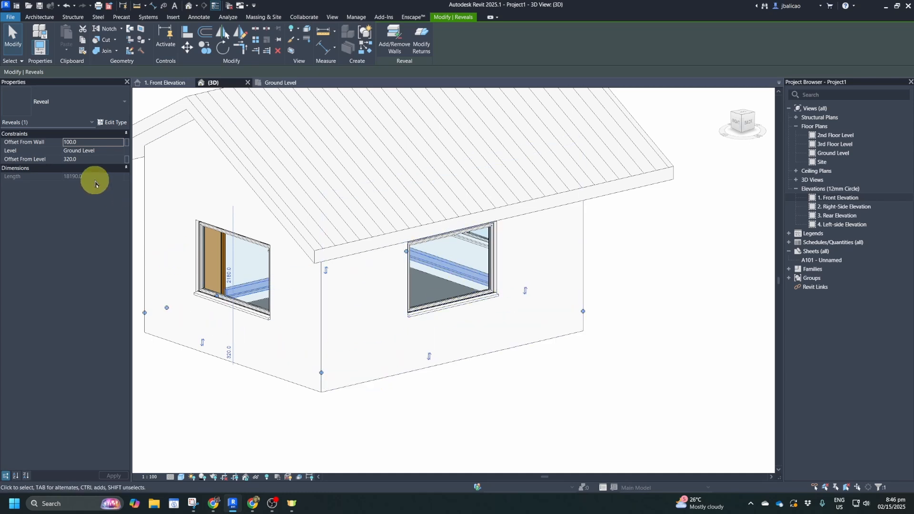
pyautogui.click(275, 82)
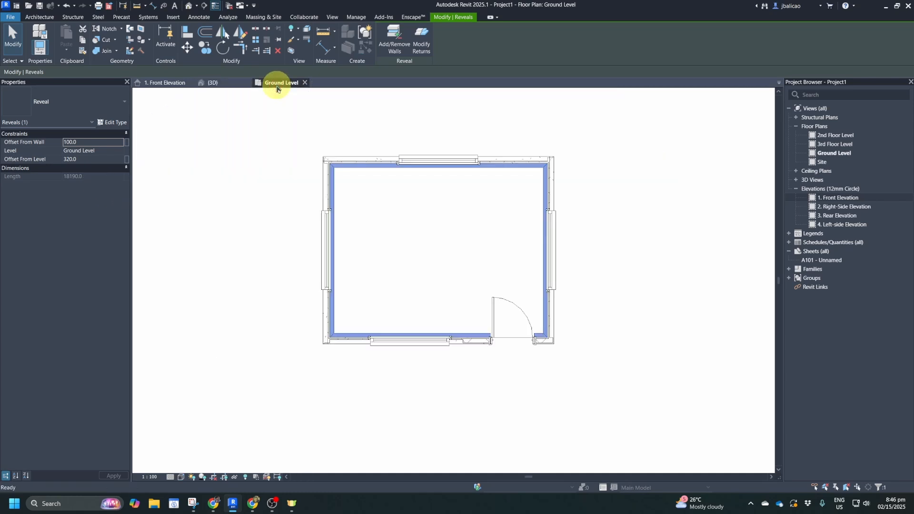
pyautogui.click(457, 242)
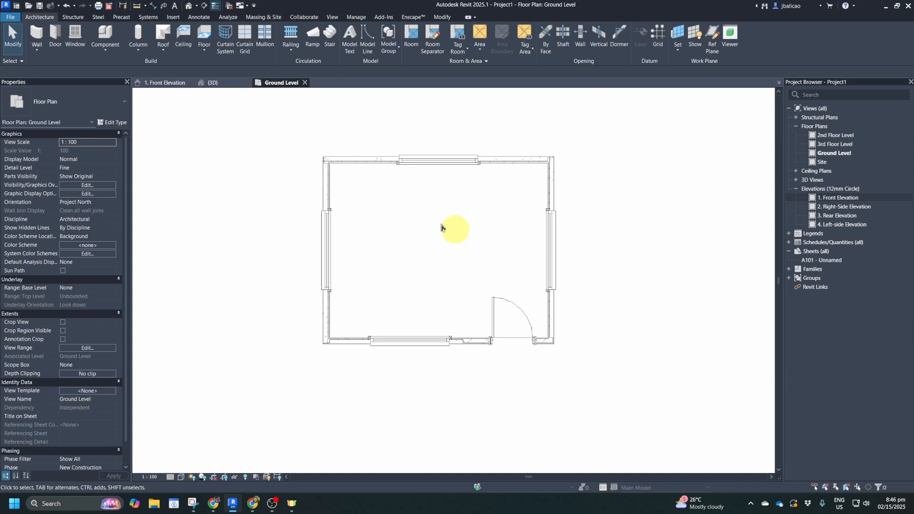
# - Examine the rear and left-side walls in the Ground Level floor plan for the reveal's effect
pyautogui.click(353, 159)
pyautogui.click(324, 186)
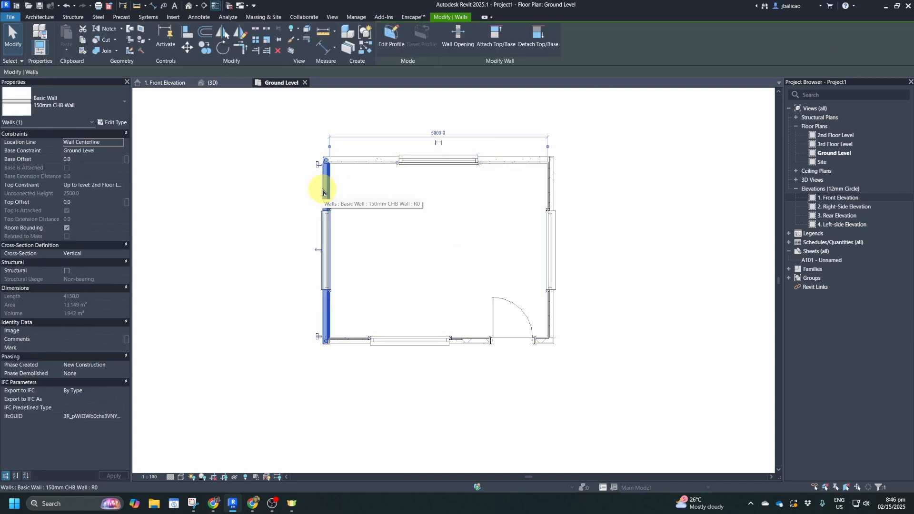
pyautogui.click(162, 173)
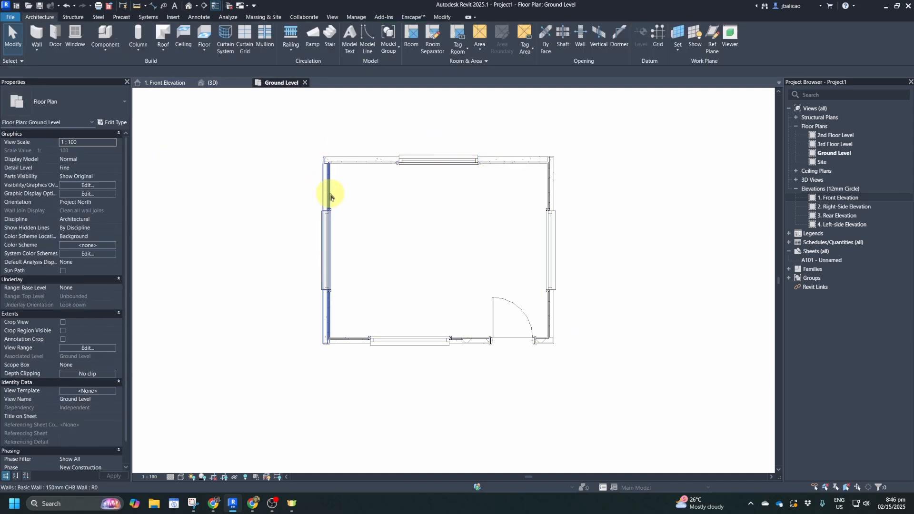
# - Return to the 3D view and set the reveal's Offset From Wall to -100 mm
pyautogui.click(212, 82)
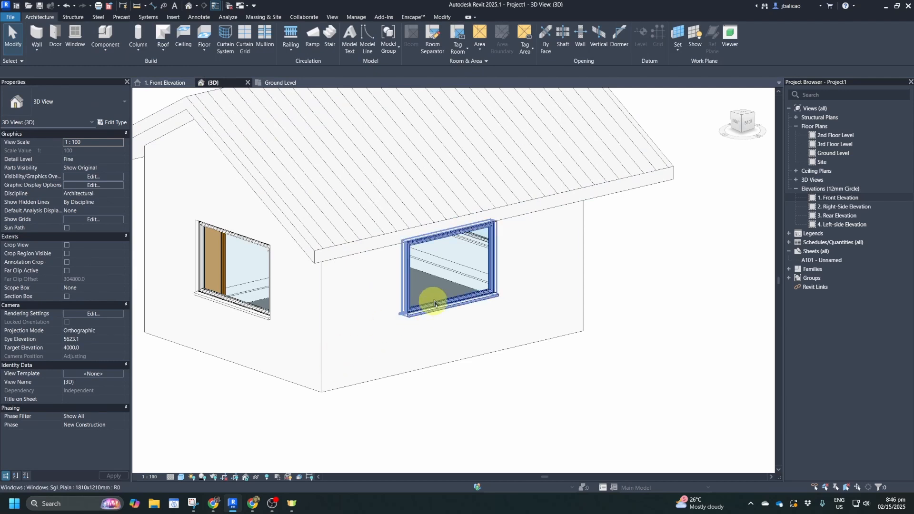
pyautogui.click(455, 262)
pyautogui.click(95, 146)
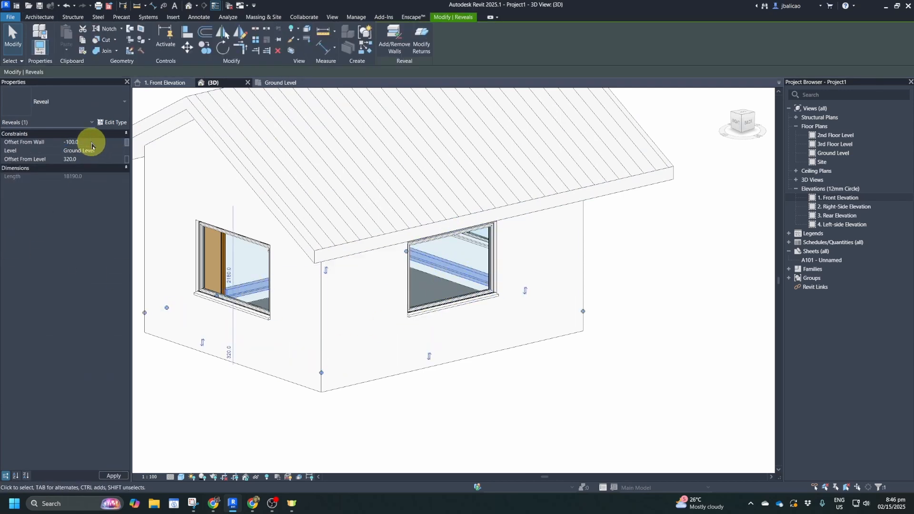
pyautogui.click(388, 423)
pyautogui.keyDown('shift'); pyautogui.moveTo(524, 394); pyautogui.dragTo(414, 367, button='middle'); pyautogui.keyUp('shift')
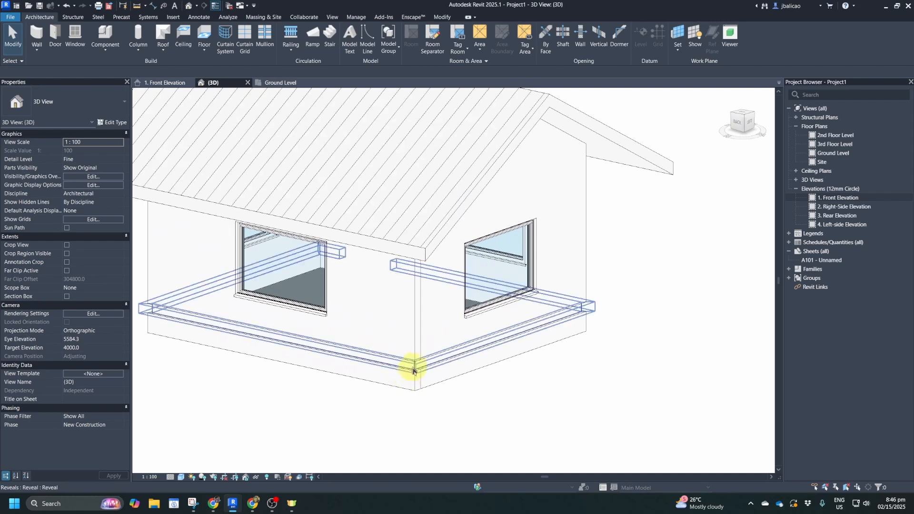
# - Review the type properties of the reveal around the base of the walls without changing them
pyautogui.click(412, 371)
pyautogui.click(107, 123)
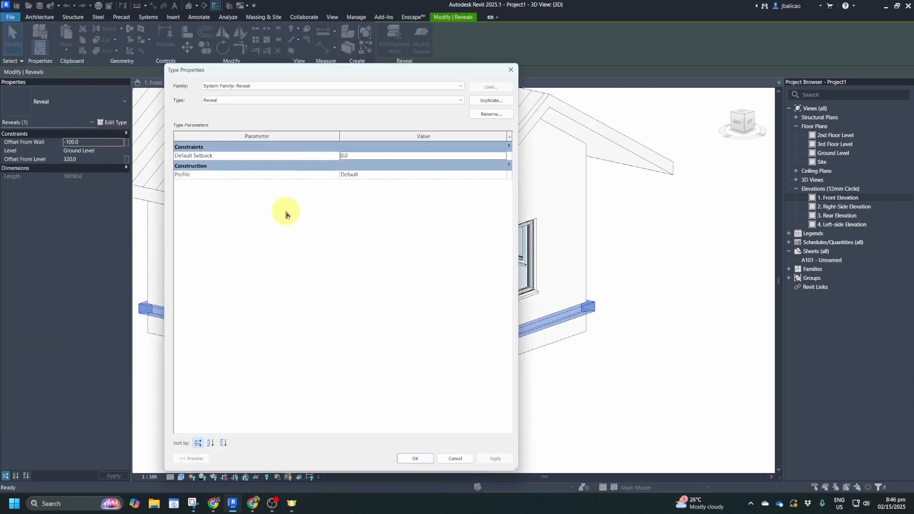
pyautogui.click(511, 70)
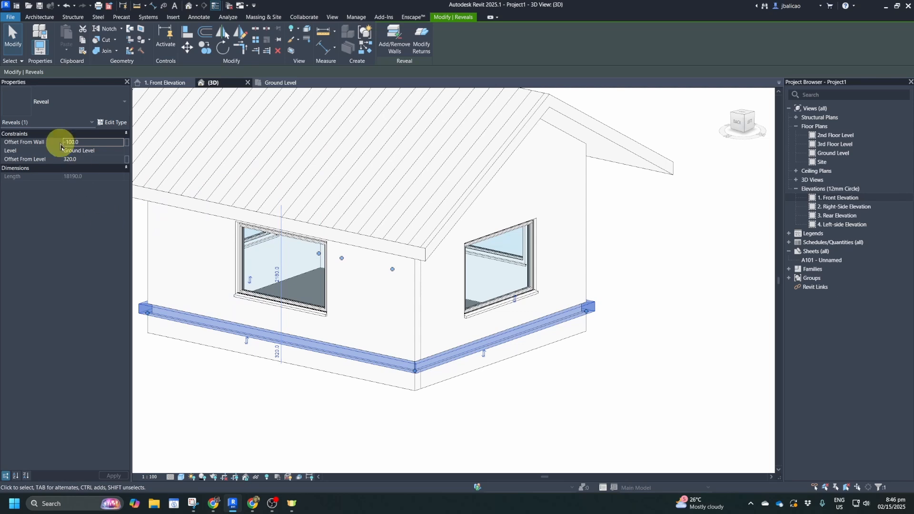
pyautogui.click(112, 127)
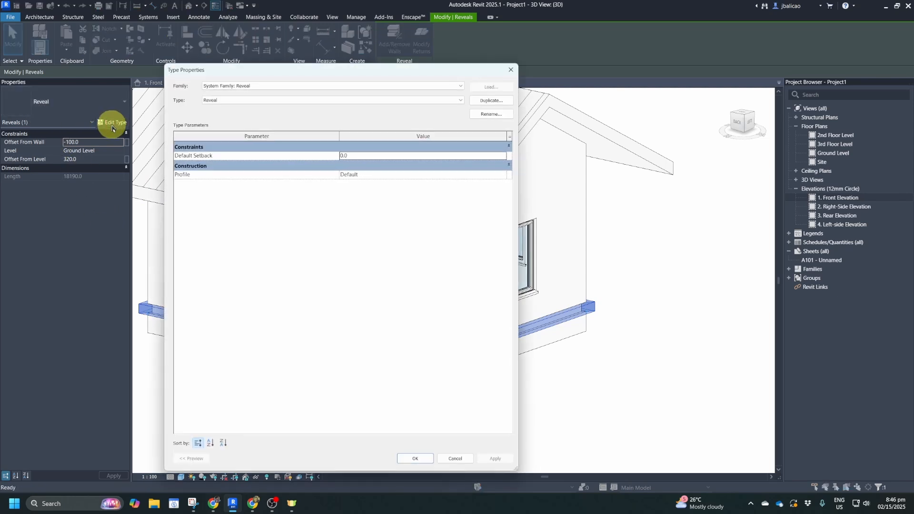
pyautogui.click(511, 70)
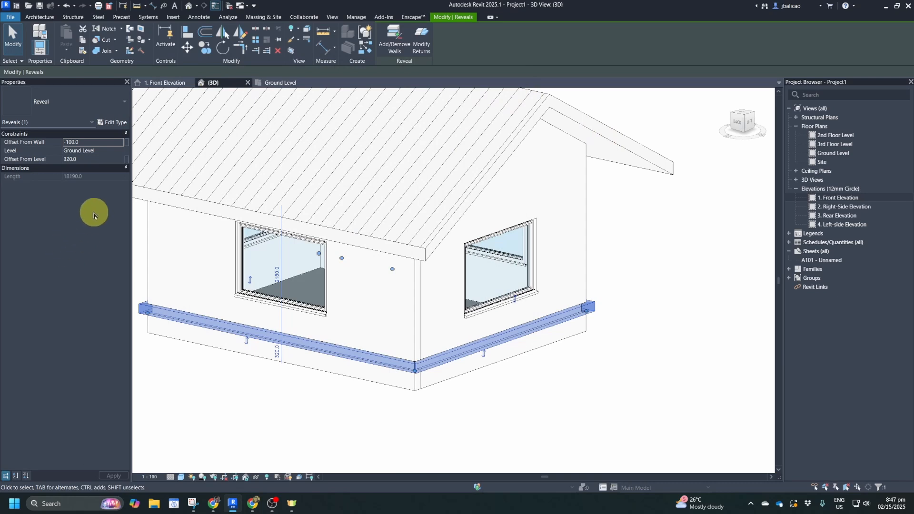
pyautogui.click(373, 428)
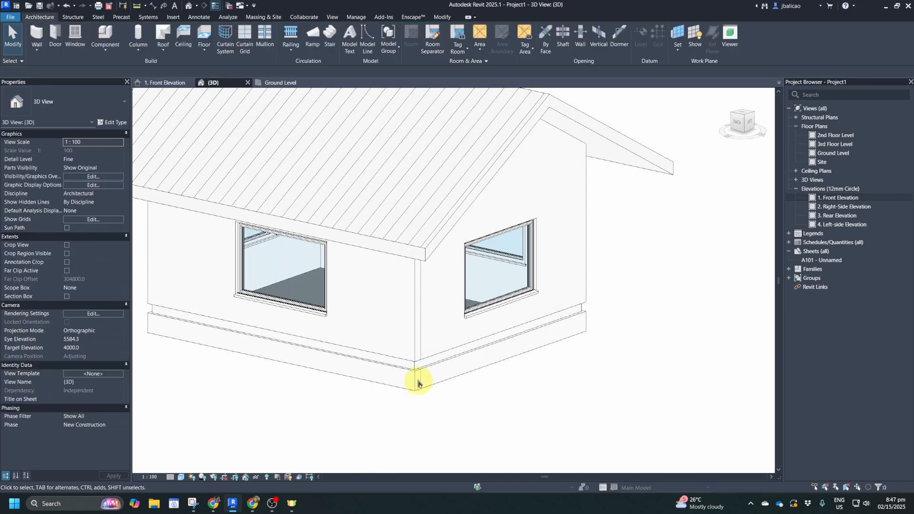
# - Open the reveal's type properties and choose Profiles_Reveal_Brick_Course : 1 Brick as its profile
pyautogui.click(407, 366)
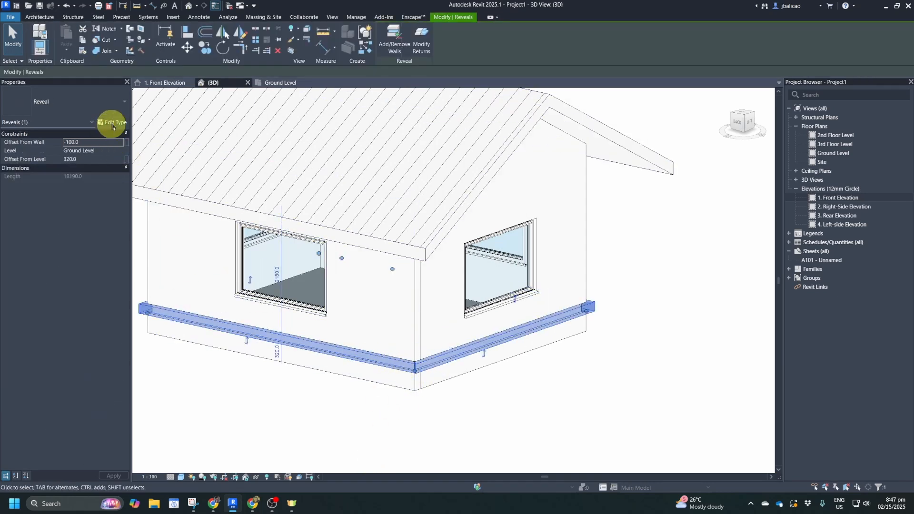
pyautogui.click(121, 104)
pyautogui.click(121, 104)
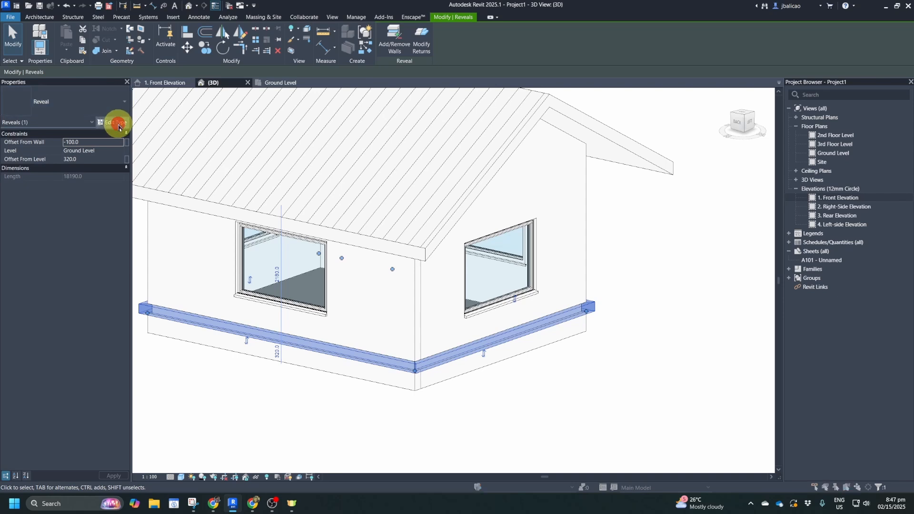
pyautogui.click(113, 122)
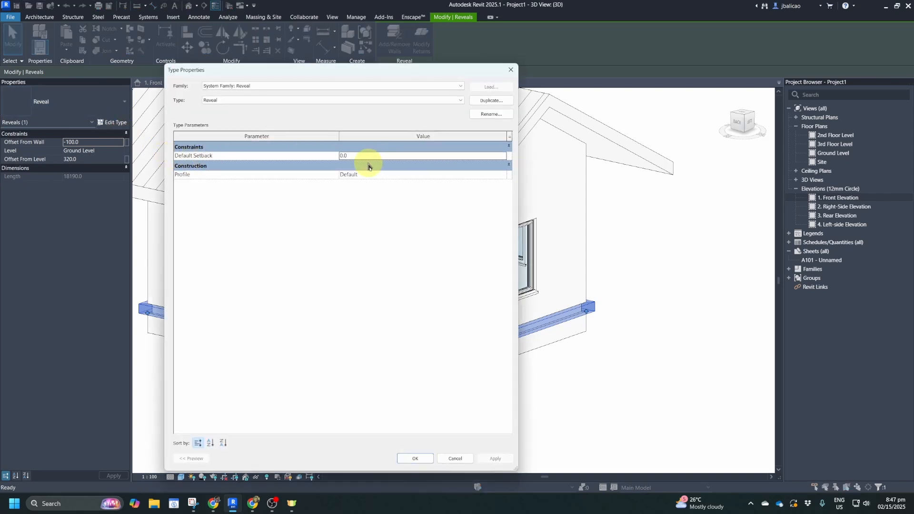
pyautogui.click(506, 154)
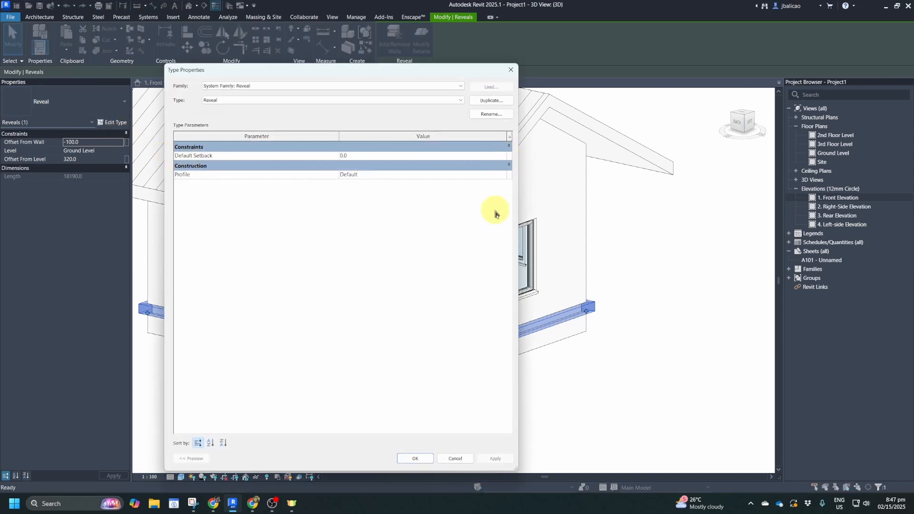
pyautogui.click(504, 177)
pyautogui.click(503, 178)
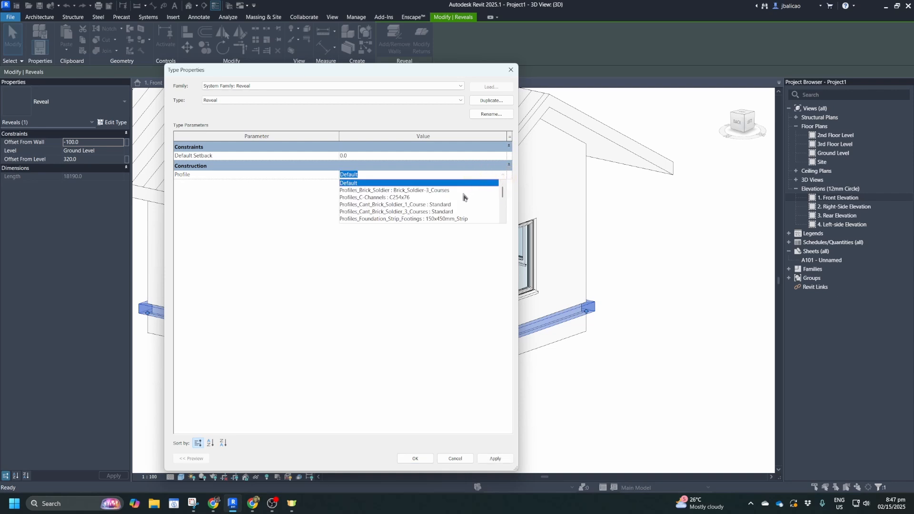
pyautogui.scroll(-5, 463, 197)
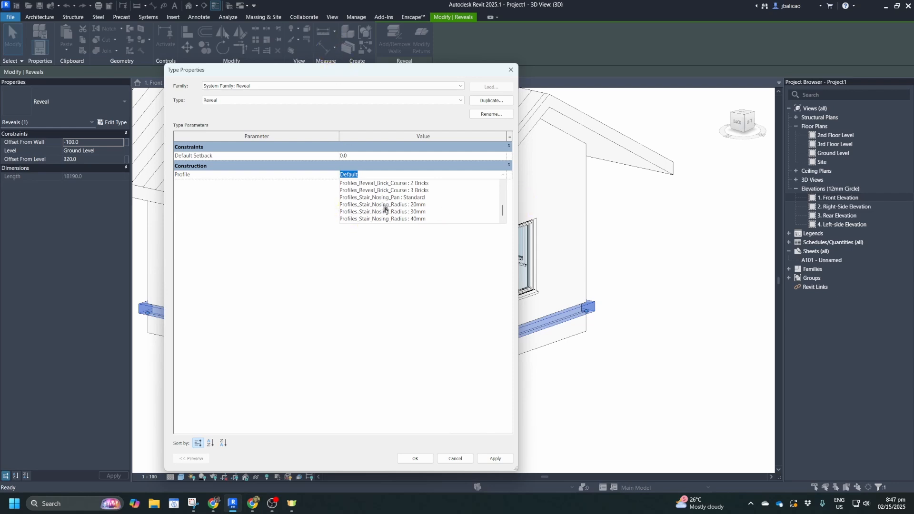
pyautogui.scroll(3, 388, 205)
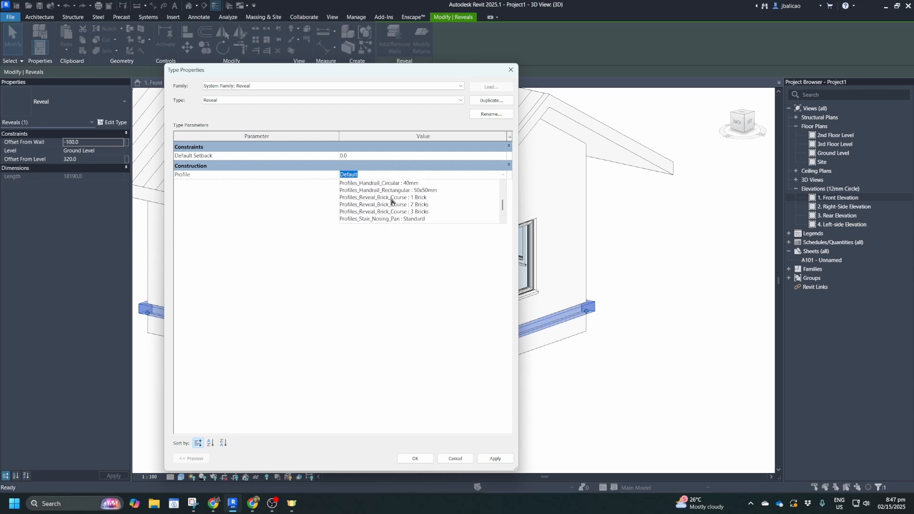
pyautogui.click(392, 198)
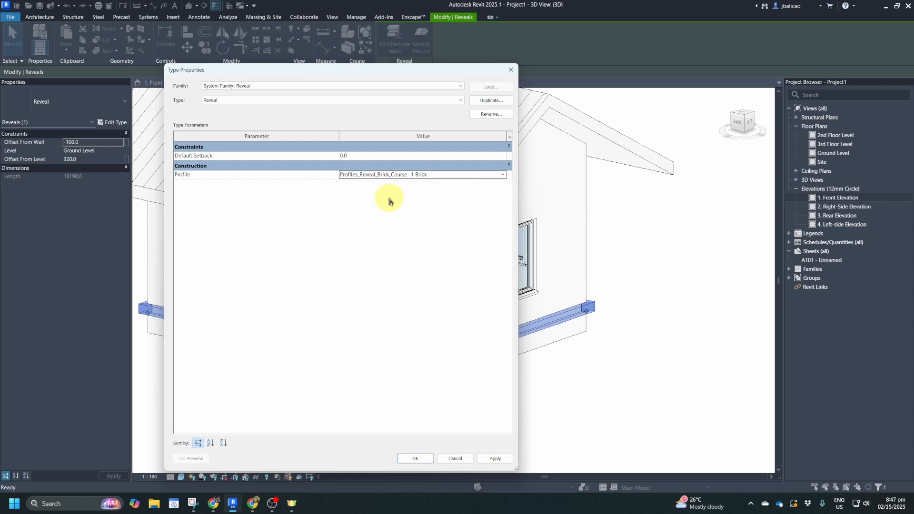
# - Change the reveal type's profile to Profiles_Handrail_Rectangular : 50x50mm and apply it
pyautogui.click(496, 179)
pyautogui.click(503, 176)
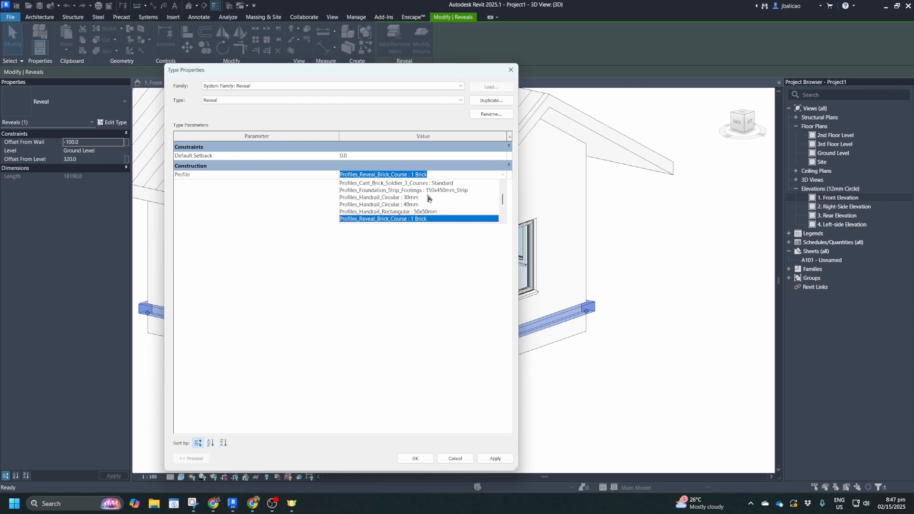
pyautogui.click(409, 214)
pyautogui.click(495, 459)
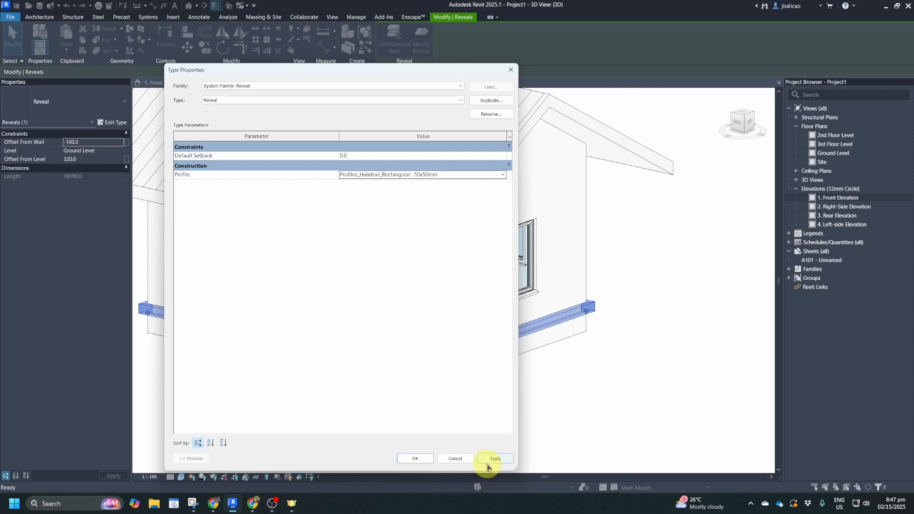
pyautogui.click(420, 460)
pyautogui.click(506, 419)
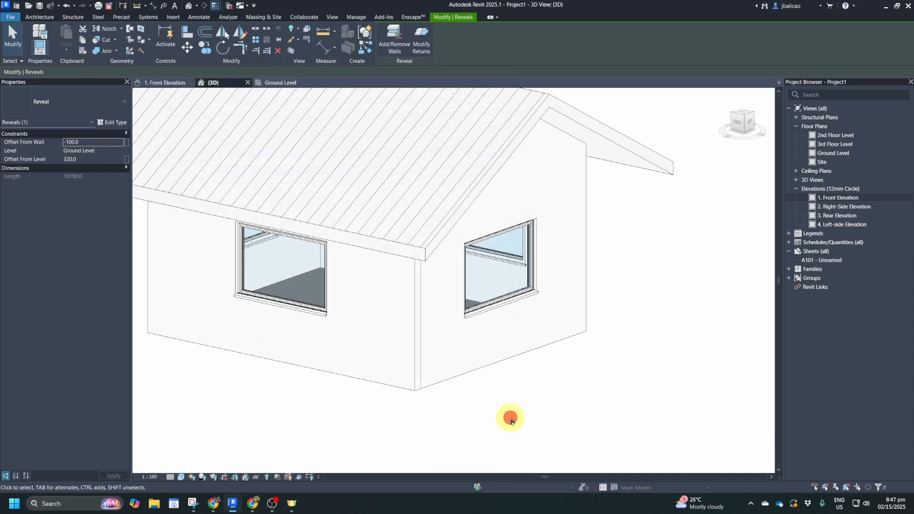
# - Set the reveal's Offset From Wall to -20 mm
pyautogui.click(444, 369)
pyautogui.scroll(3, 480, 356)
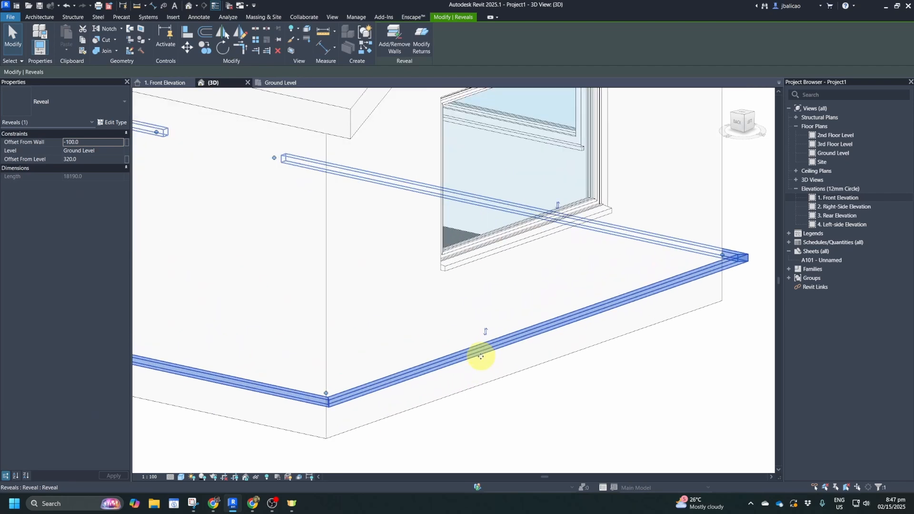
pyautogui.click(86, 141)
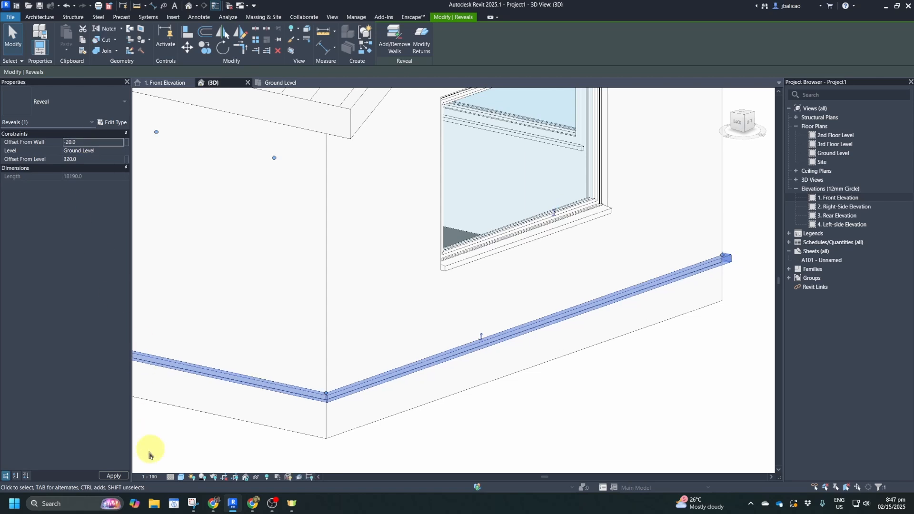
pyautogui.press('Escape')
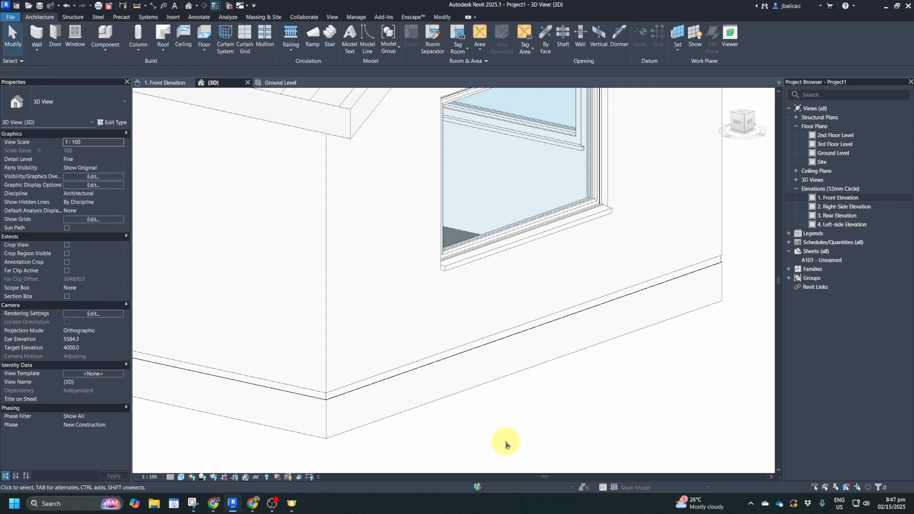
# - Set the reveal's Offset From Wall to 0 mm
pyautogui.scroll(4, 343, 395)
pyautogui.moveTo(322, 410); pyautogui.dragTo(413, 386, button='middle')
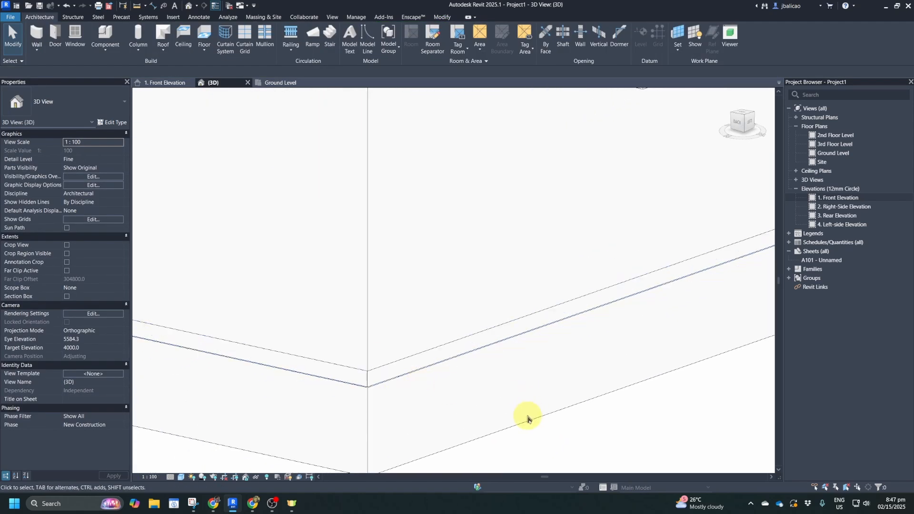
pyautogui.click(388, 380)
pyautogui.click(91, 143)
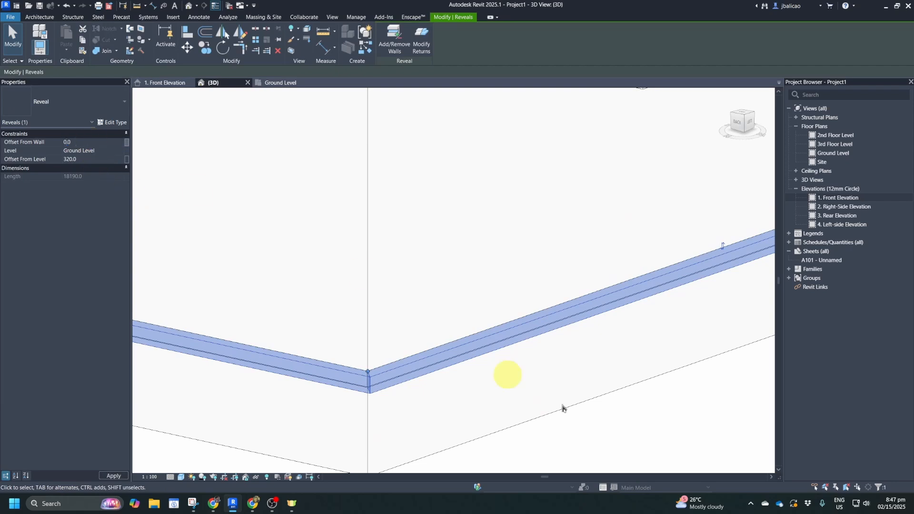
pyautogui.click(624, 427)
# - Copy the reveal repeatedly up the walls with the Multiple option, at roughly even spacing from the base band to just below the eaves
pyautogui.scroll(-3, 541, 387)
pyautogui.scroll(-4, 536, 387)
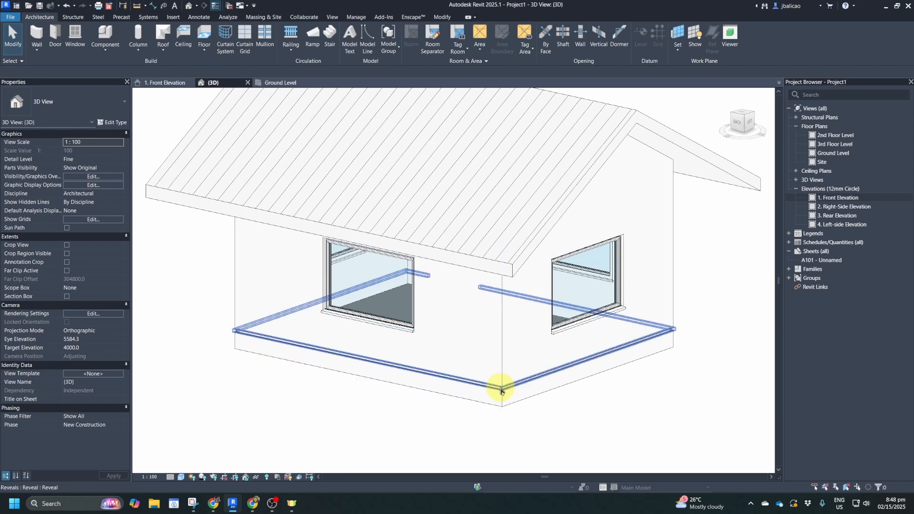
pyautogui.click(500, 387)
pyautogui.click(204, 47)
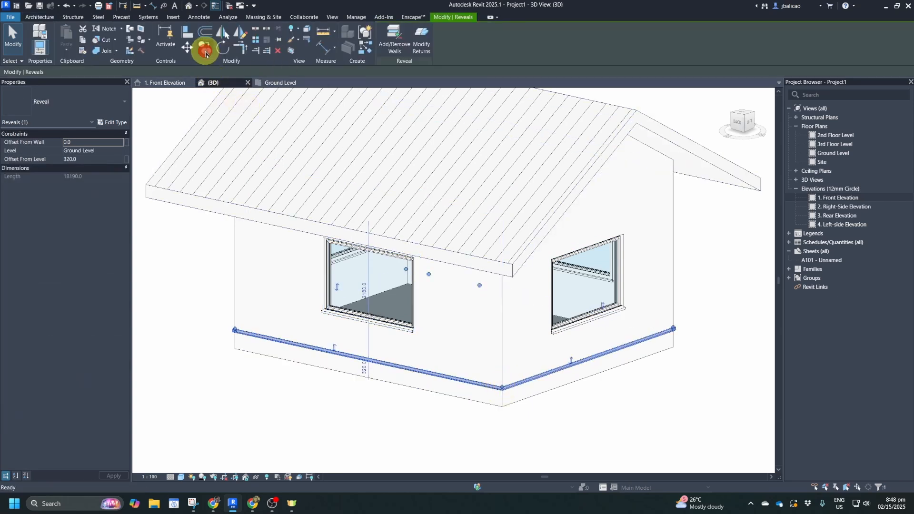
pyautogui.click(504, 389)
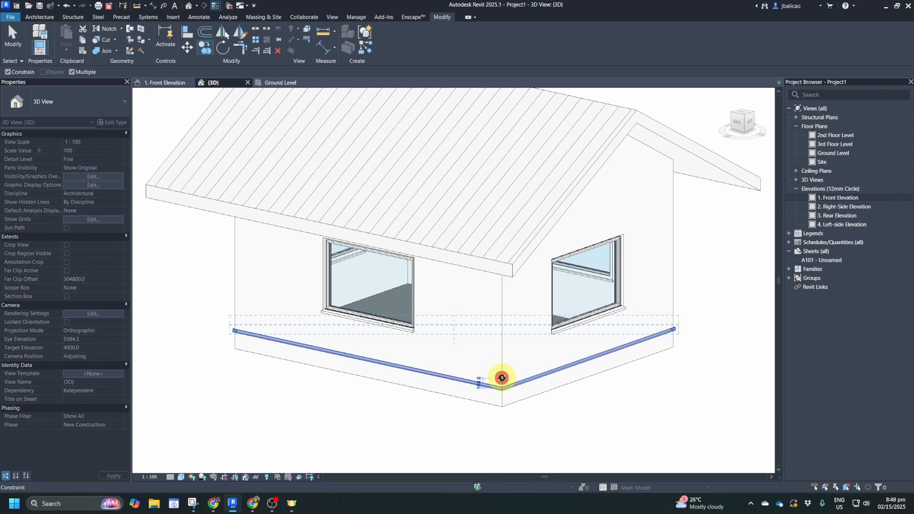
pyautogui.click(502, 378)
pyautogui.click(502, 367)
pyautogui.click(499, 355)
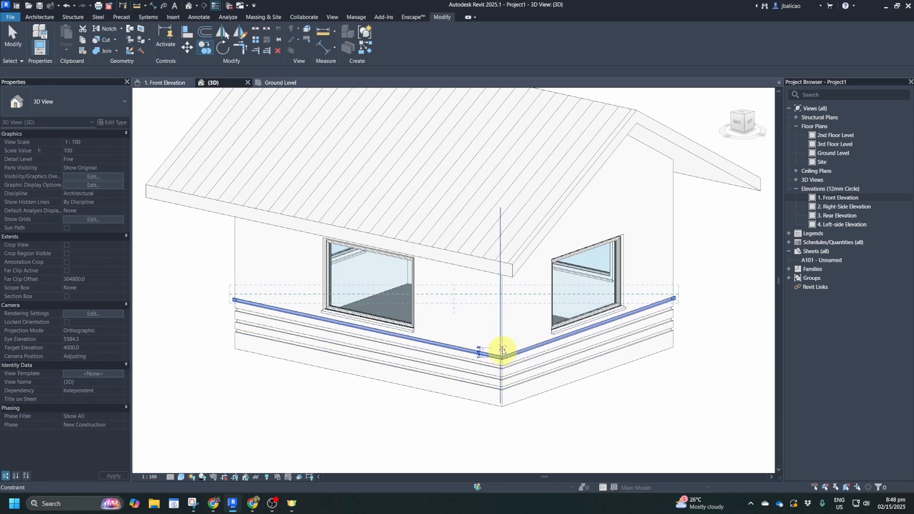
pyautogui.click(496, 341)
pyautogui.click(499, 328)
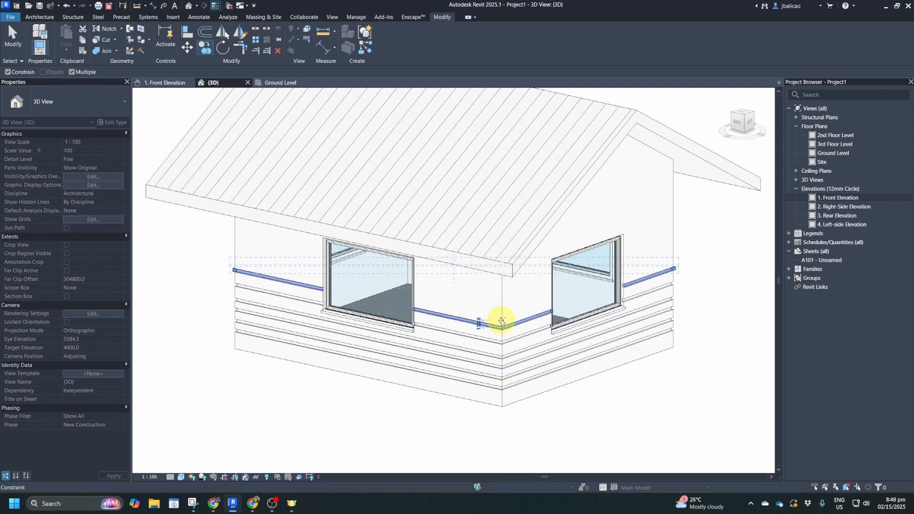
pyautogui.click(496, 316)
pyautogui.click(502, 300)
pyautogui.click(502, 291)
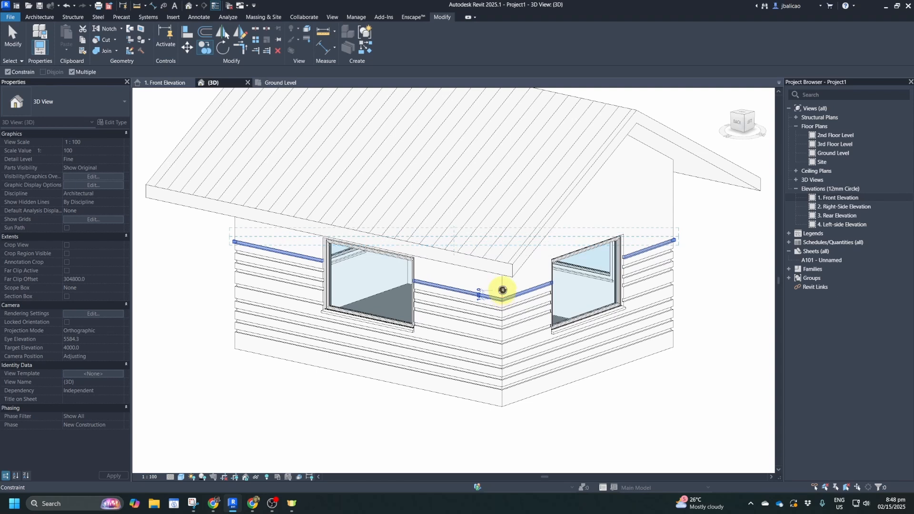
pyautogui.click(503, 282)
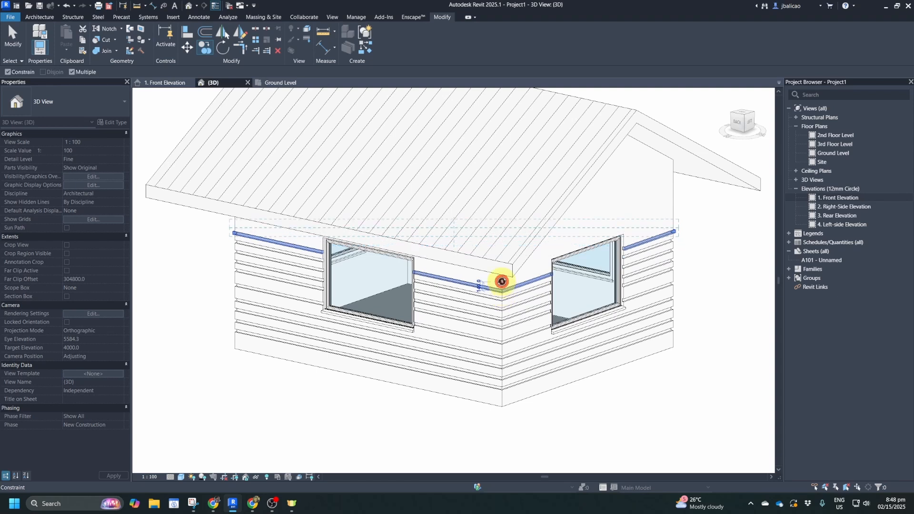
# - Place one more copy of the reveal below the original band, about 160 mm above Ground Level, and finish copying
pyautogui.click(501, 398)
pyautogui.press('Escape')
pyautogui.press('Escape')
pyautogui.scroll(-2, 653, 398)
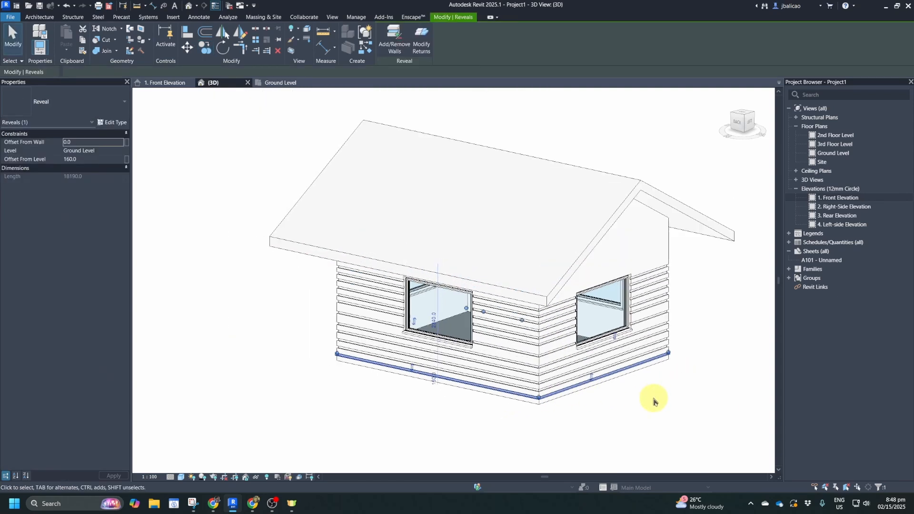
pyautogui.scroll(4, 628, 403)
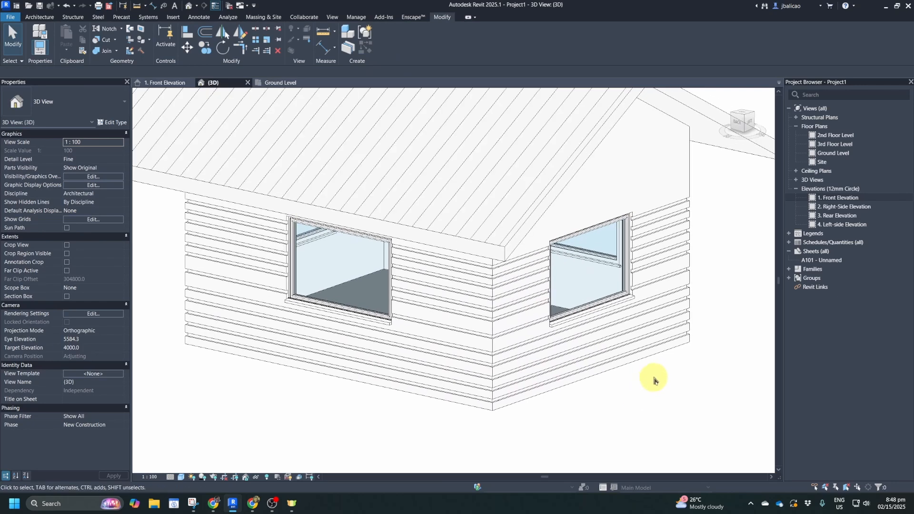
# - Delete the reveal bands from the upper part of the house walls, starting with the one just below the eaves
pyautogui.keyDown('shift'); pyautogui.moveTo(654, 380); pyautogui.dragTo(635, 380, button='middle'); pyautogui.keyUp('shift')
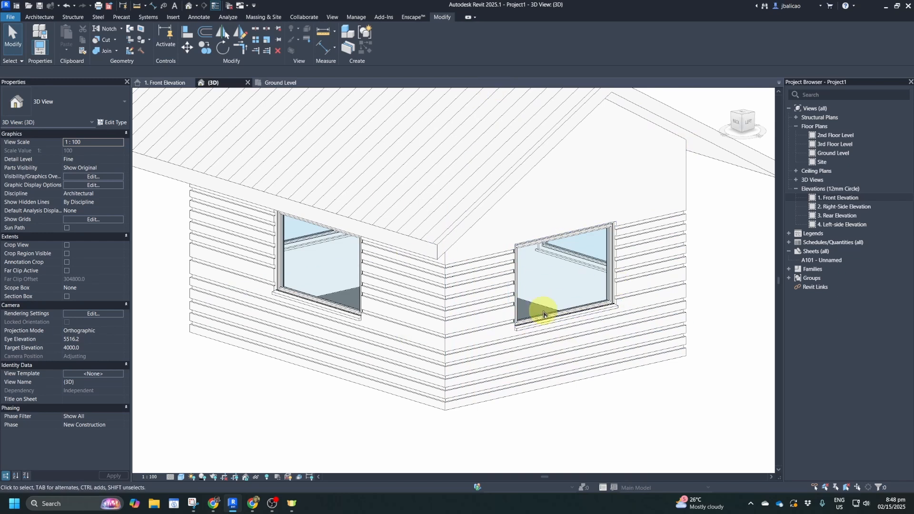
pyautogui.click(470, 265)
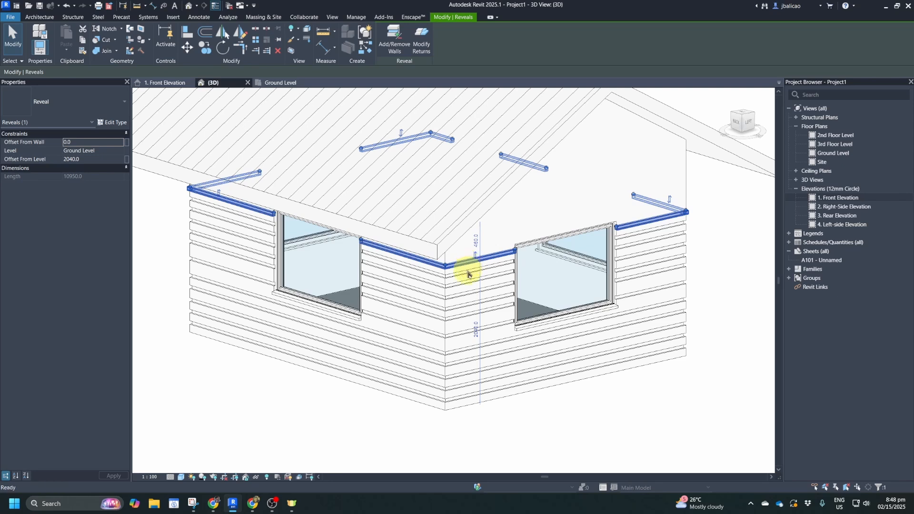
pyautogui.moveTo(467, 274); pyautogui.dragTo(466, 297)
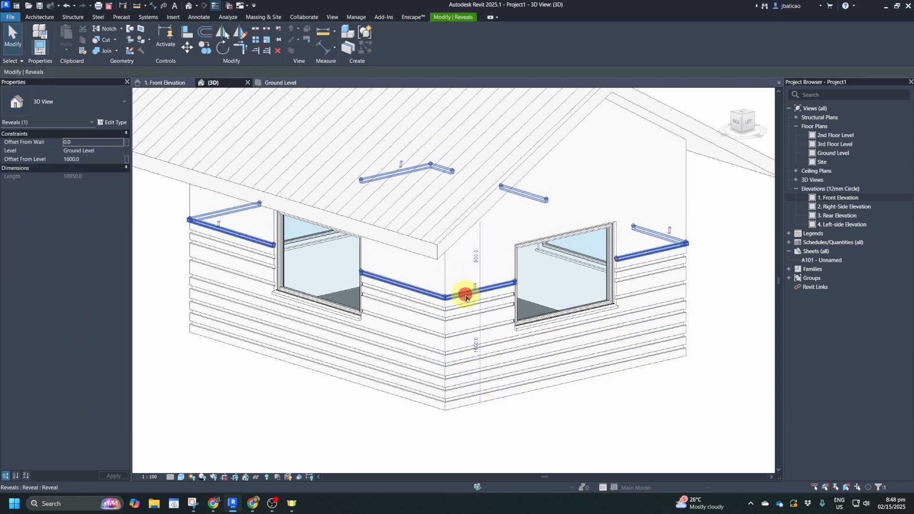
pyautogui.press('Delete')
pyautogui.click(464, 306)
pyautogui.press('Delete')
# - Undo the deletion of the gable-end wall and dismiss the save reminder without saving
pyautogui.press('Delete')
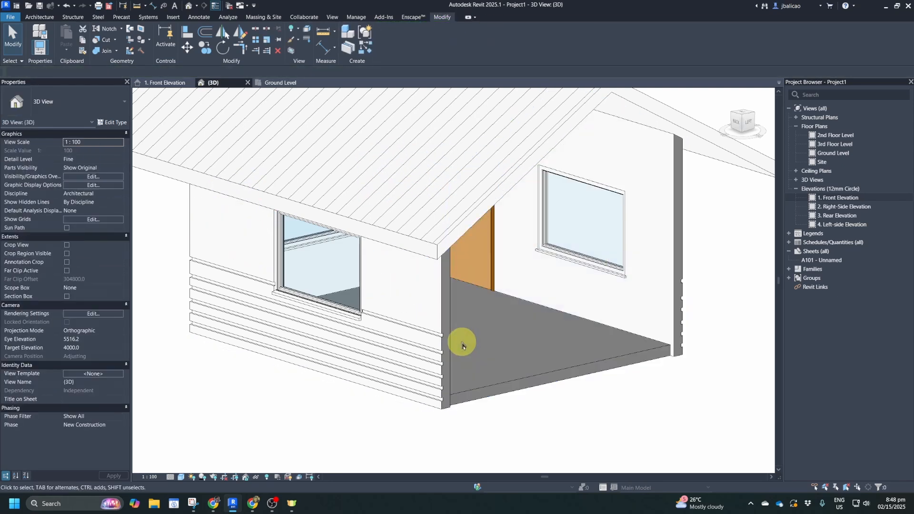
pyautogui.hotkey('ctrl', 'z')
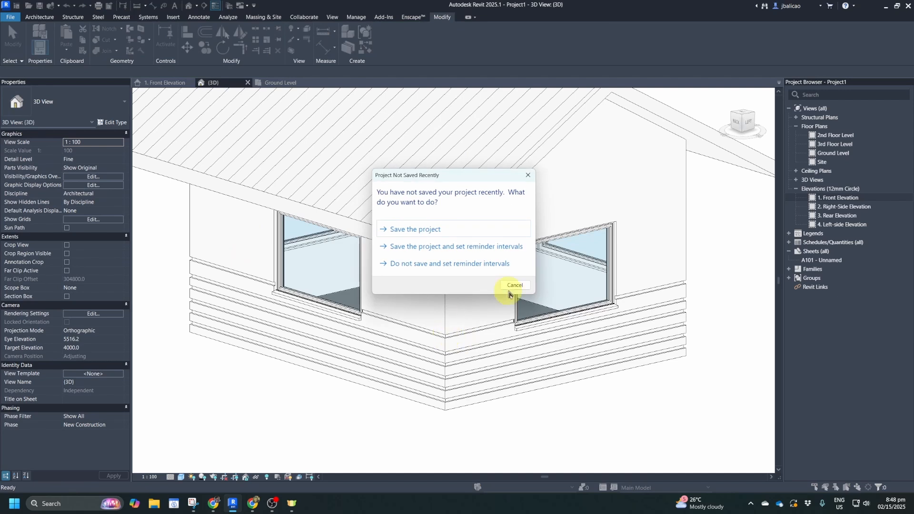
pyautogui.click(513, 284)
# - Delete the remaining reveal bands from the lower part of the walls, down to the lowest one at the base
pyautogui.click(458, 334)
pyautogui.moveTo(458, 334); pyautogui.dragTo(455, 379)
pyautogui.click(456, 378)
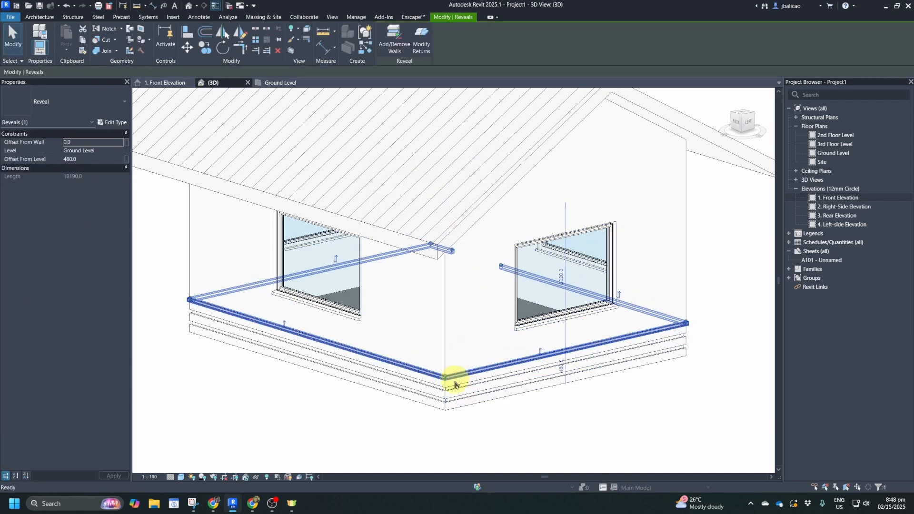
pyautogui.press('Delete')
pyautogui.click(454, 387)
pyautogui.press('Delete')
pyautogui.click(454, 398)
pyautogui.press('Delete')
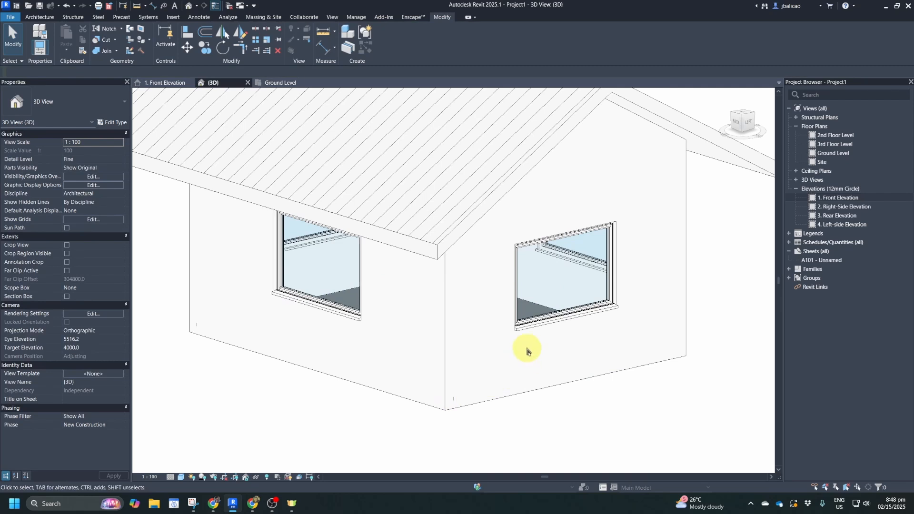
# - Duplicate the front wall's type 150mm CHB Wall under the name "150mm CHB Wall_with_Reveal"
pyautogui.click(409, 401)
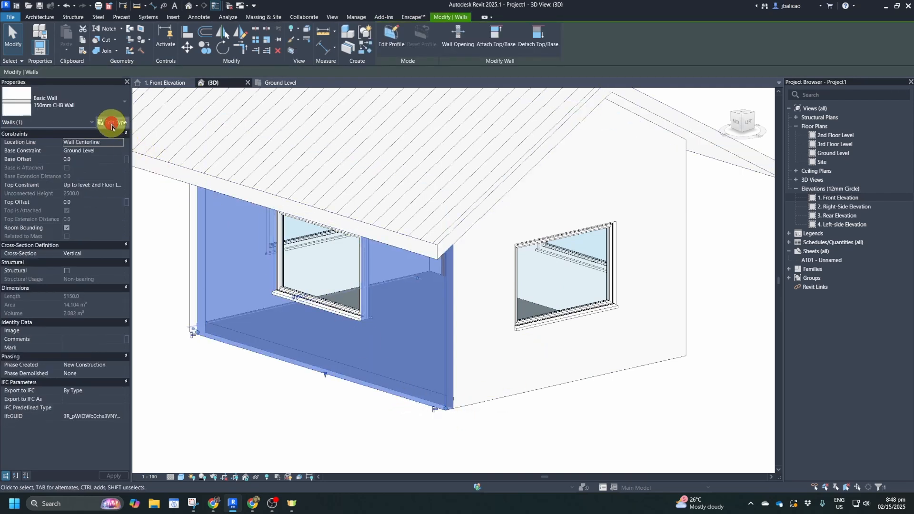
pyautogui.click(112, 122)
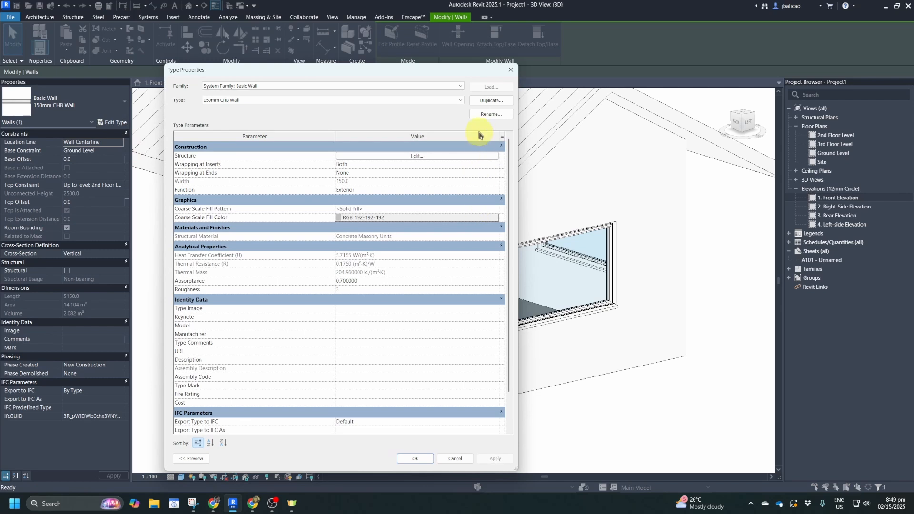
pyautogui.click(278, 102)
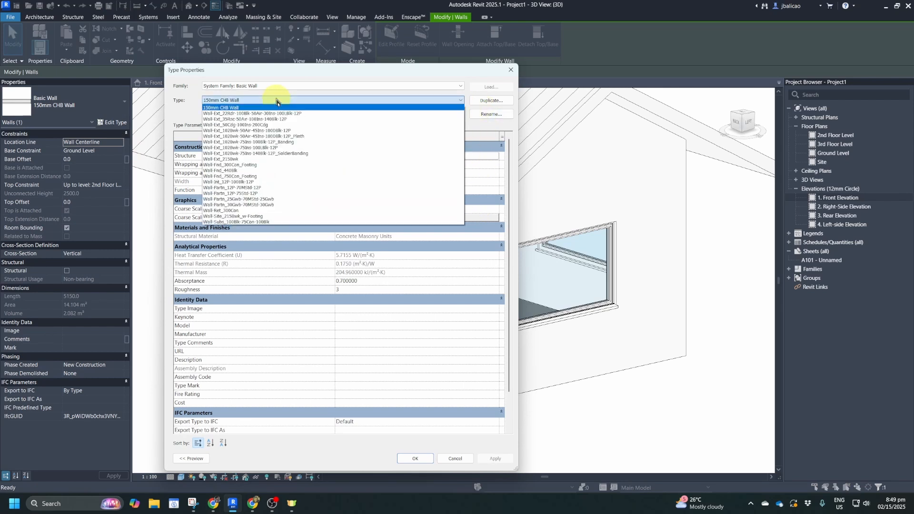
pyautogui.click(500, 104)
pyautogui.click(501, 102)
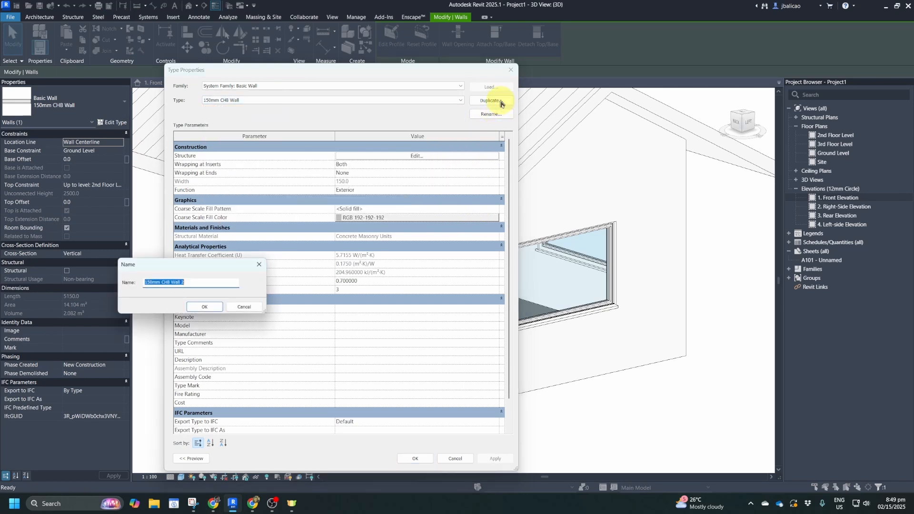
pyautogui.click(205, 280)
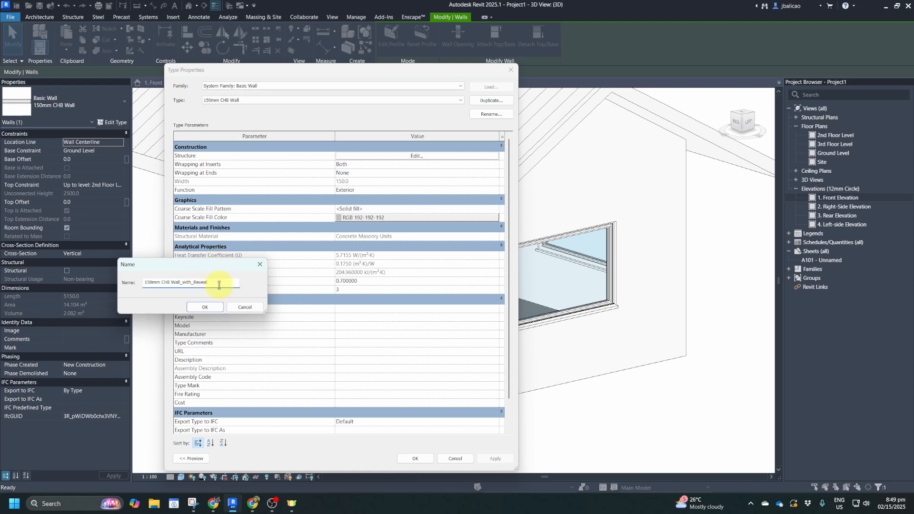
pyautogui.click(207, 309)
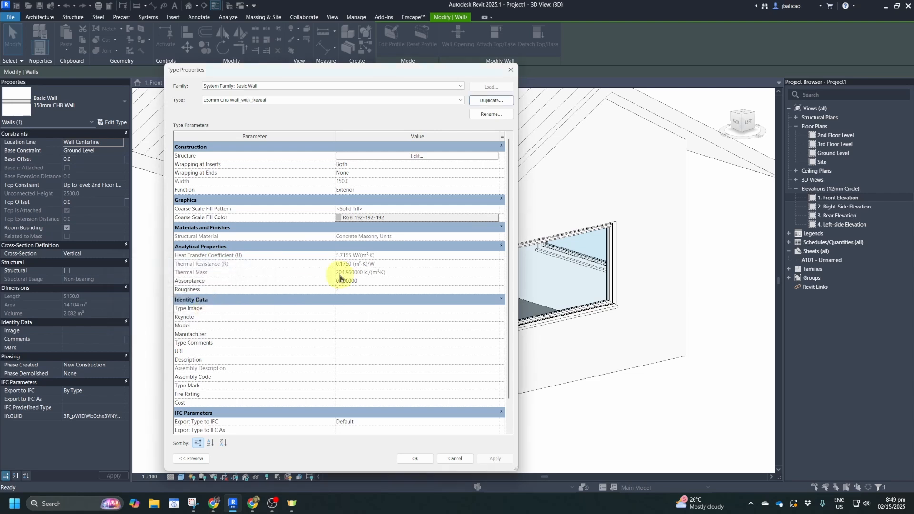
# - Open the new wall type's structure and preview the whole wall in the Section: Modify type attributes view
pyautogui.click(437, 156)
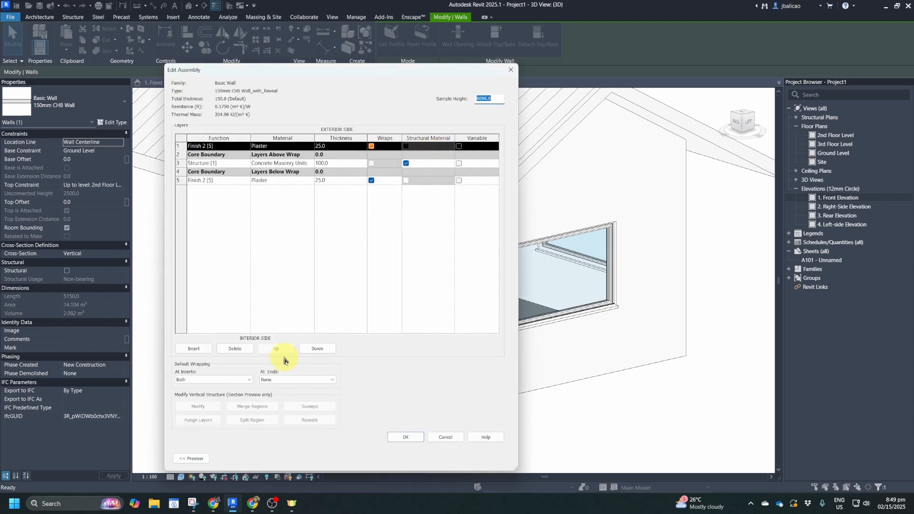
pyautogui.moveTo(459, 72); pyautogui.dragTo(550, 25)
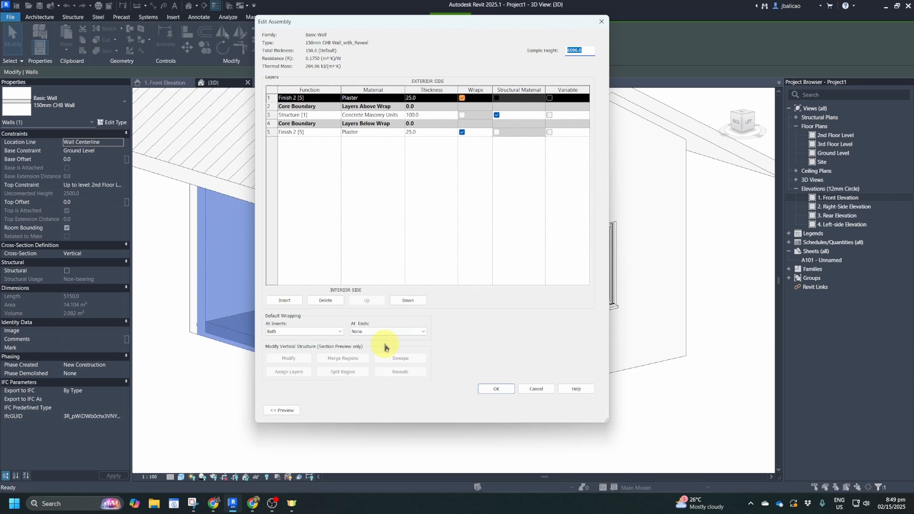
pyautogui.click(281, 409)
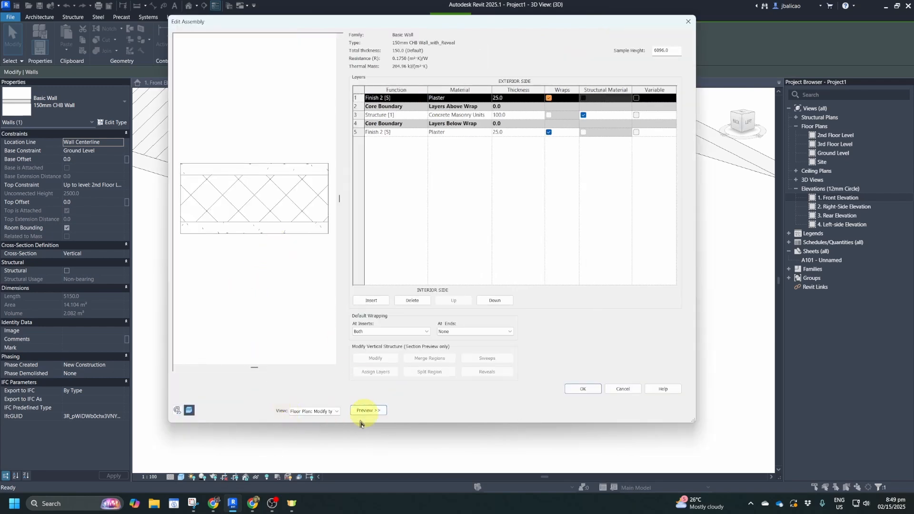
pyautogui.click(317, 412)
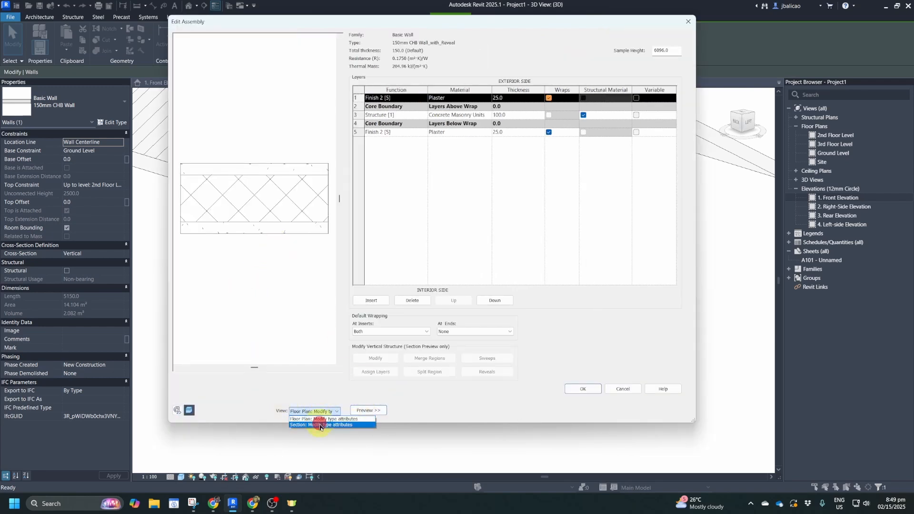
pyautogui.click(318, 423)
pyautogui.scroll(5, 252, 354)
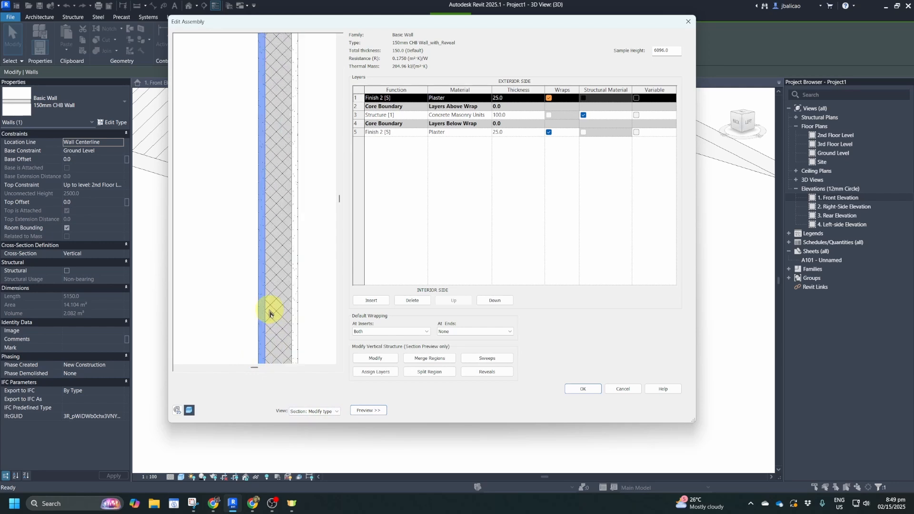
pyautogui.scroll(-3, 271, 314)
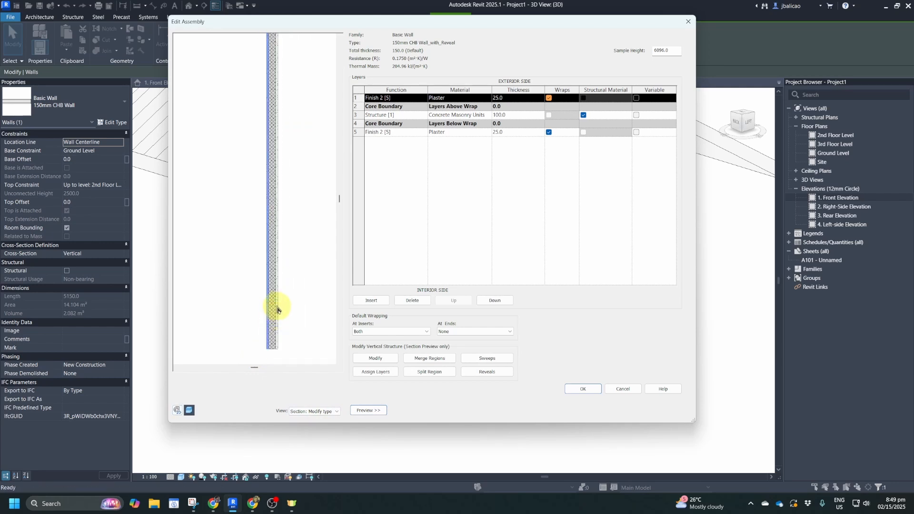
pyautogui.moveTo(279, 323); pyautogui.dragTo(280, 314, button='middle')
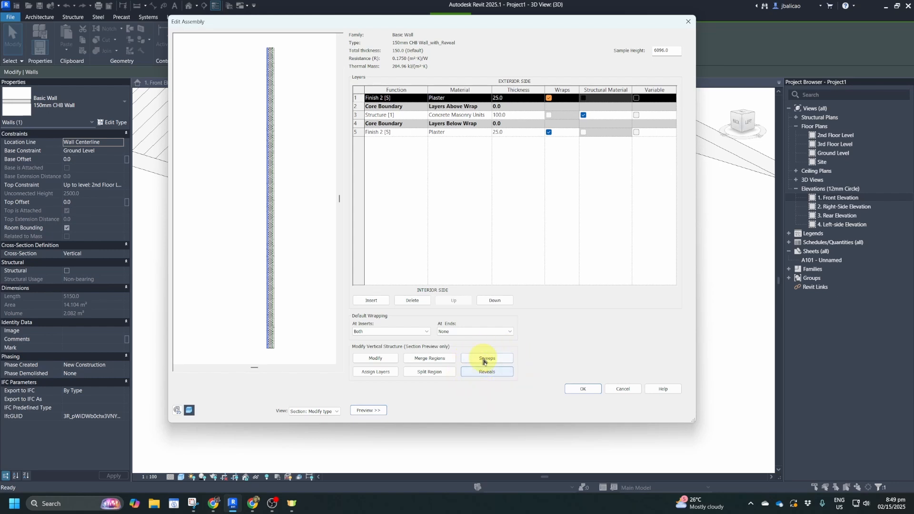
# - Add a reveal to the wall type's vertical structure and widen the Reveals dialog to show its columns in full
pyautogui.click(488, 376)
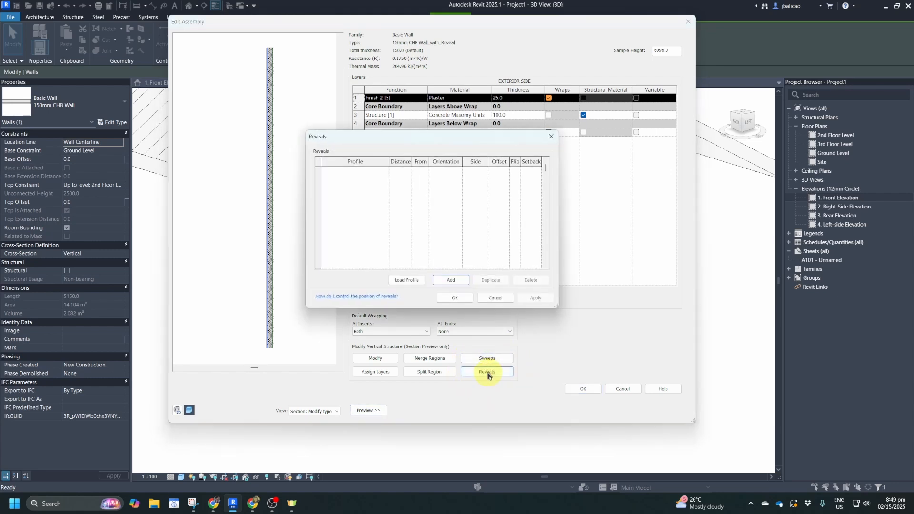
pyautogui.click(443, 283)
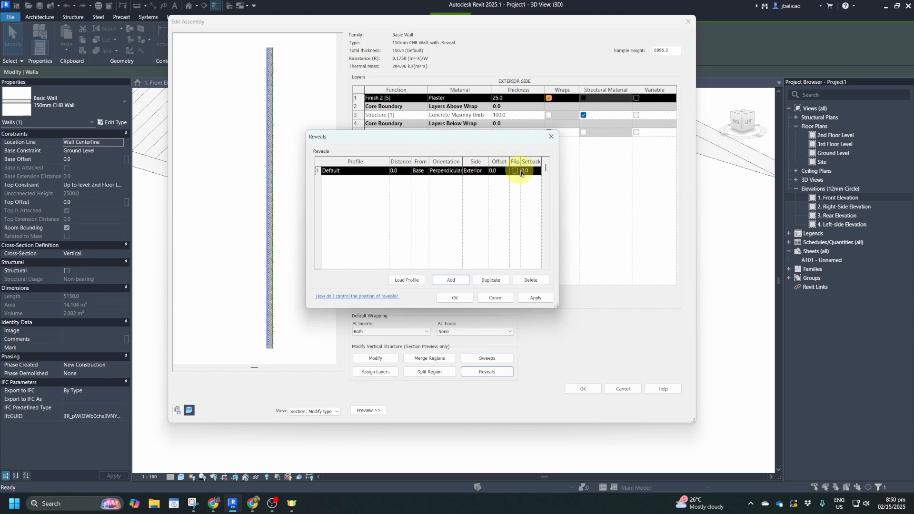
pyautogui.moveTo(559, 219); pyautogui.dragTo(636, 218)
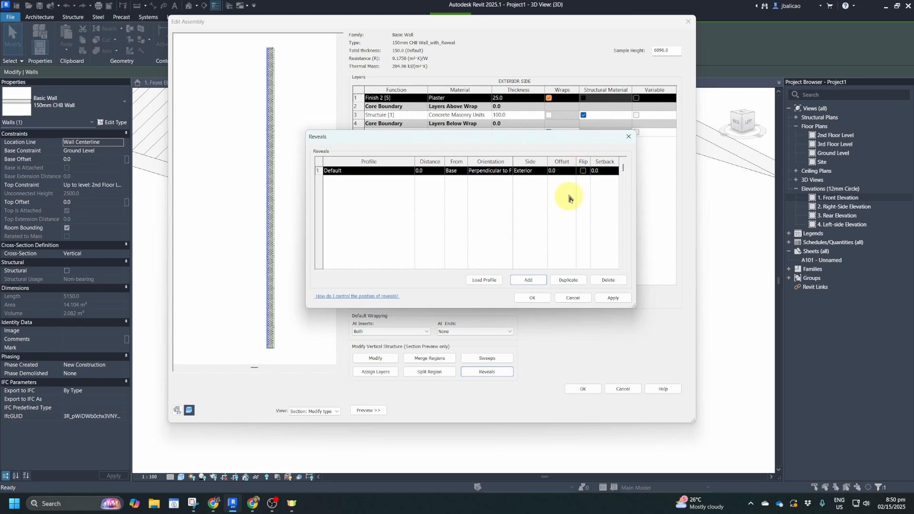
pyautogui.click(573, 170)
pyautogui.click(568, 194)
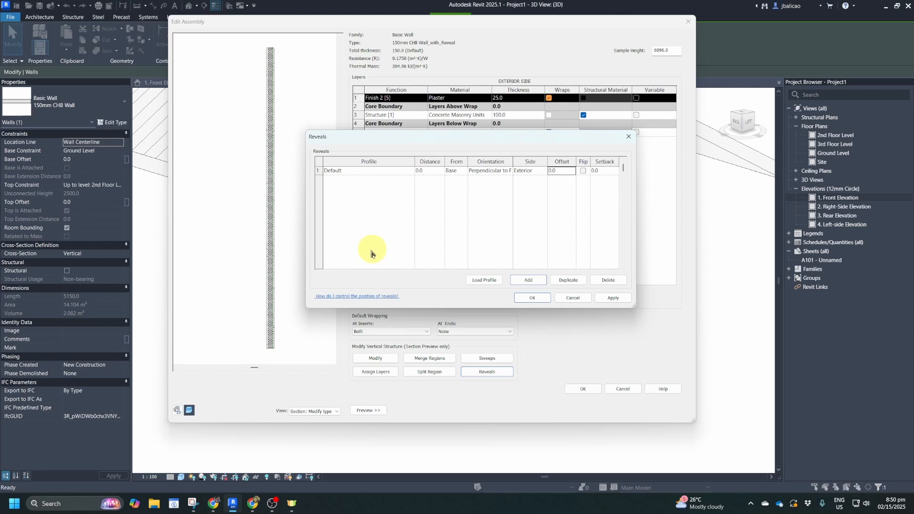
# - Set the reveal's profile to Profiles_Handrail_Rectangular : 50x50mm and its distance from the base to 100 mm, and apply it
pyautogui.click(410, 172)
pyautogui.click(410, 171)
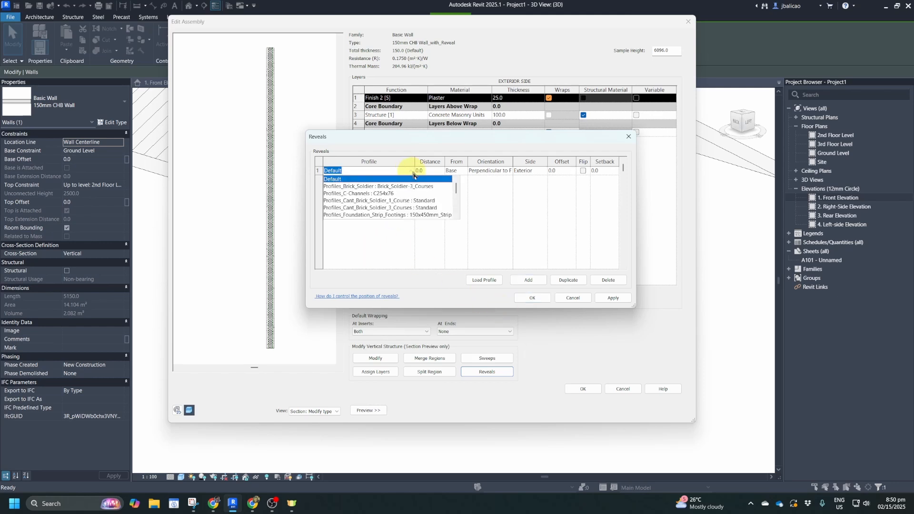
pyautogui.scroll(-5, 431, 205)
pyautogui.scroll(1, 429, 207)
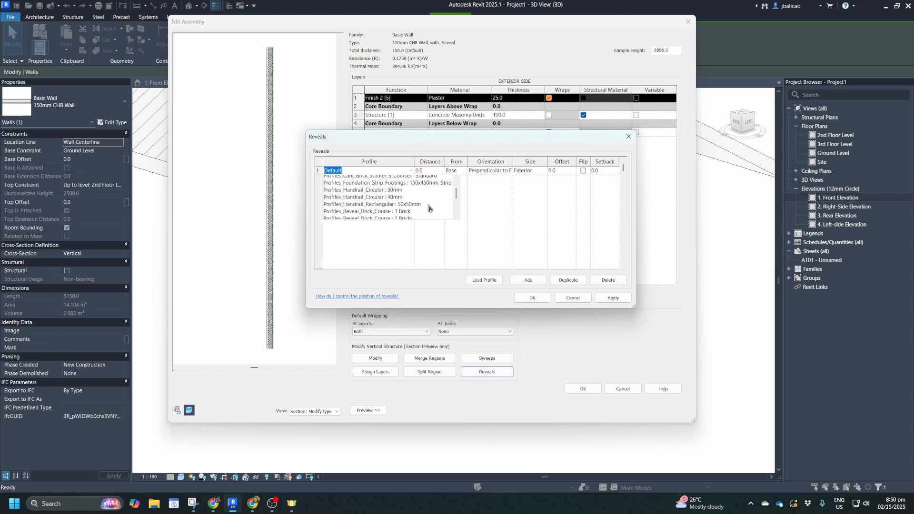
pyautogui.click(409, 215)
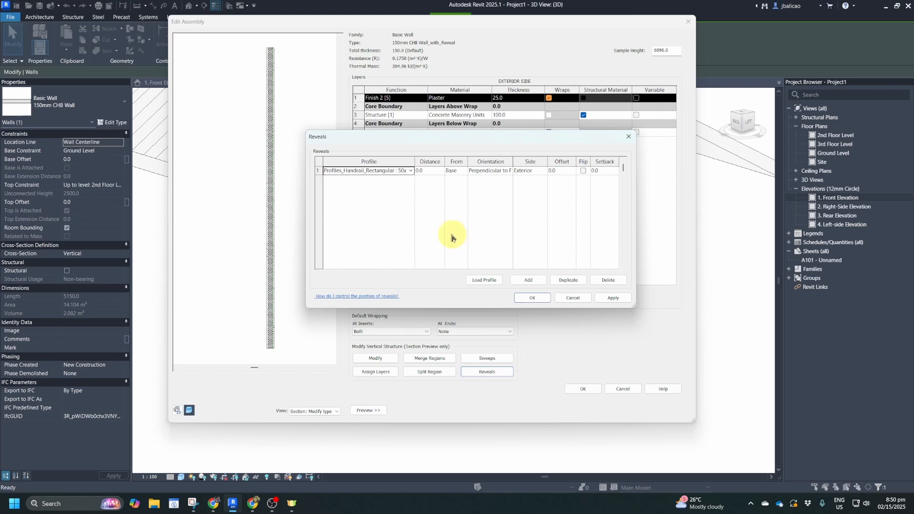
pyautogui.click(440, 173)
pyautogui.click(628, 298)
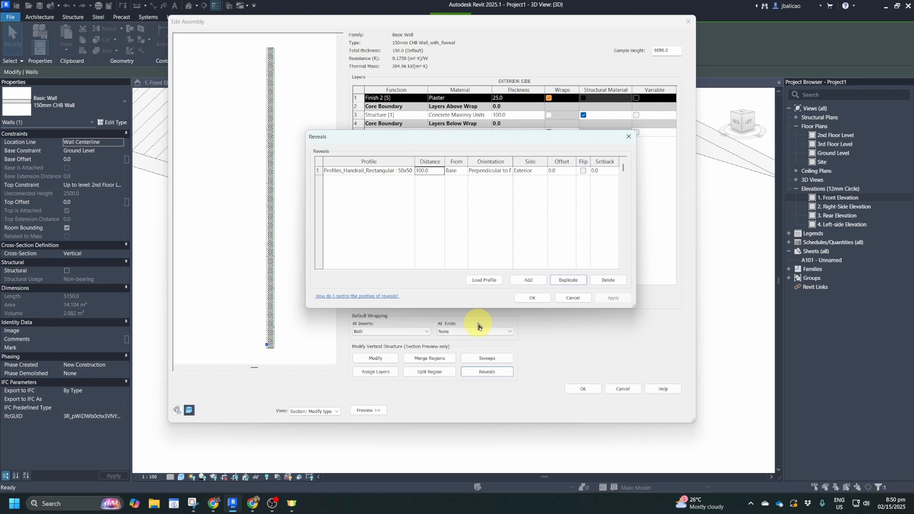
# - Duplicate the reveal, then set the first row's distance to 0 and its offset to 100 mm
pyautogui.click(569, 281)
pyautogui.click(436, 171)
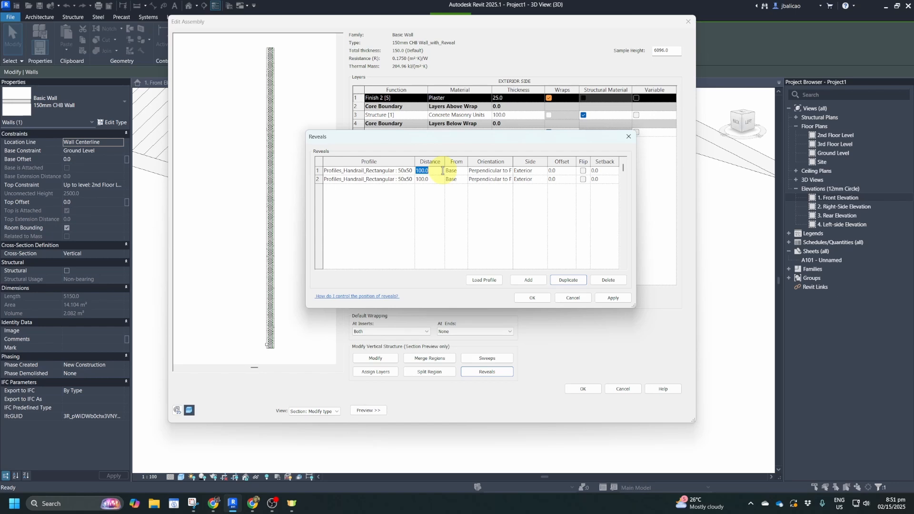
pyautogui.write('0')
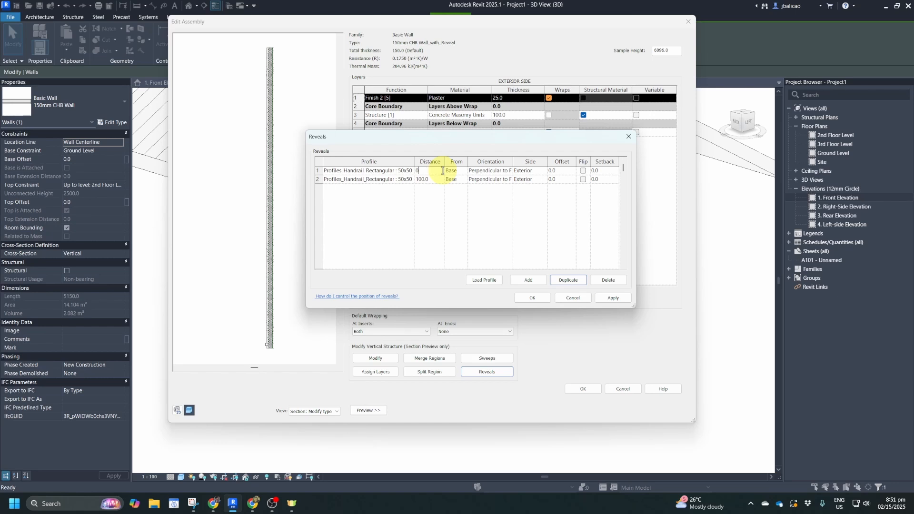
pyautogui.click(567, 170)
pyautogui.press('Tab')
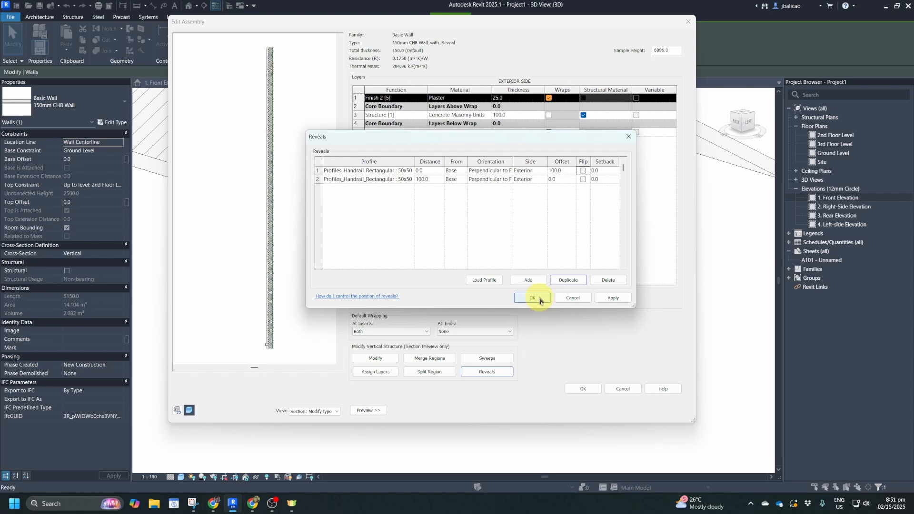
# - Add another reveal, set the second row's distance from the base to 200 mm, and apply the reveals
pyautogui.click(529, 282)
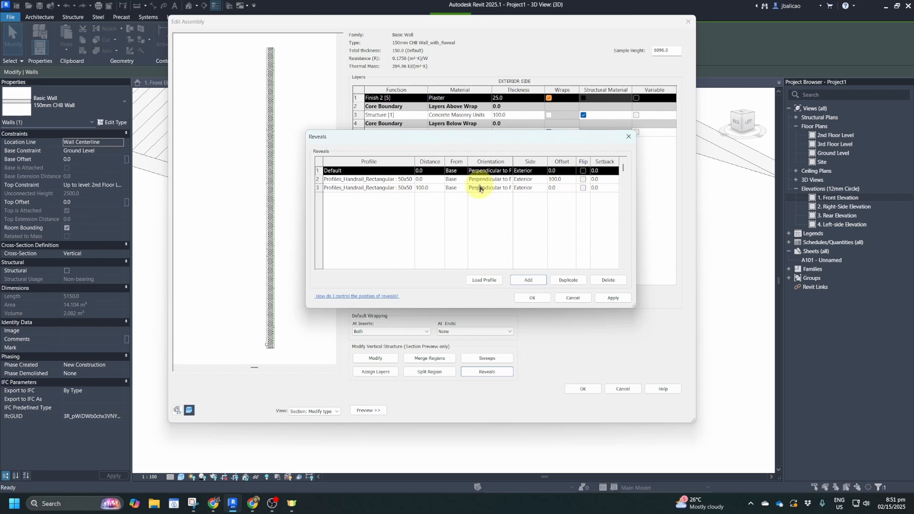
pyautogui.click(433, 179)
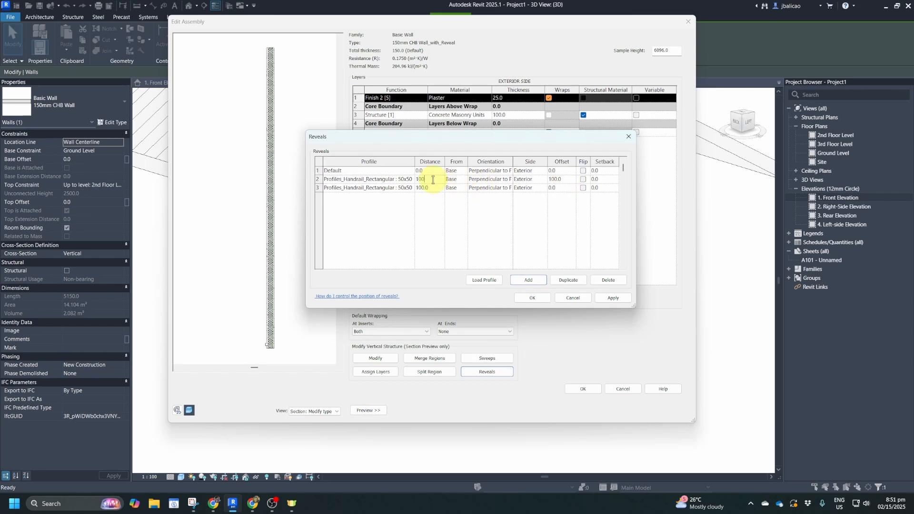
pyautogui.write('100')
pyautogui.press('Tab')
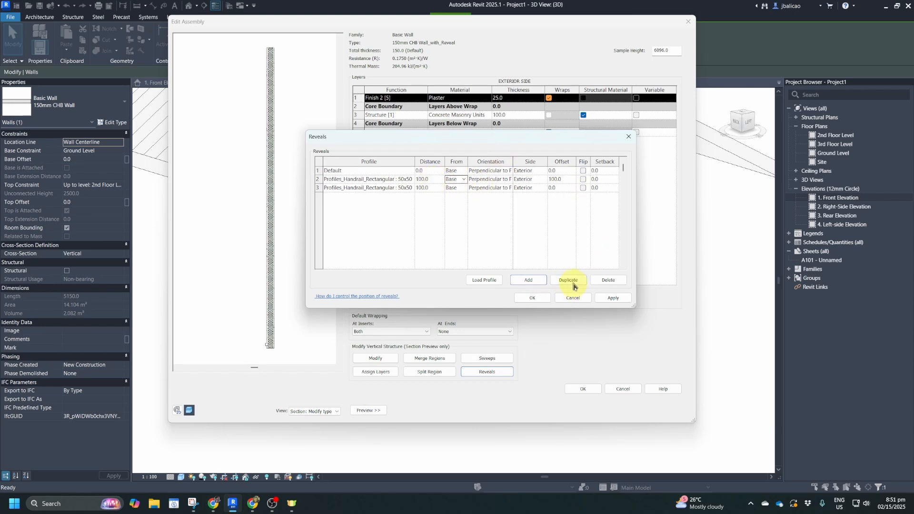
pyautogui.click(435, 180)
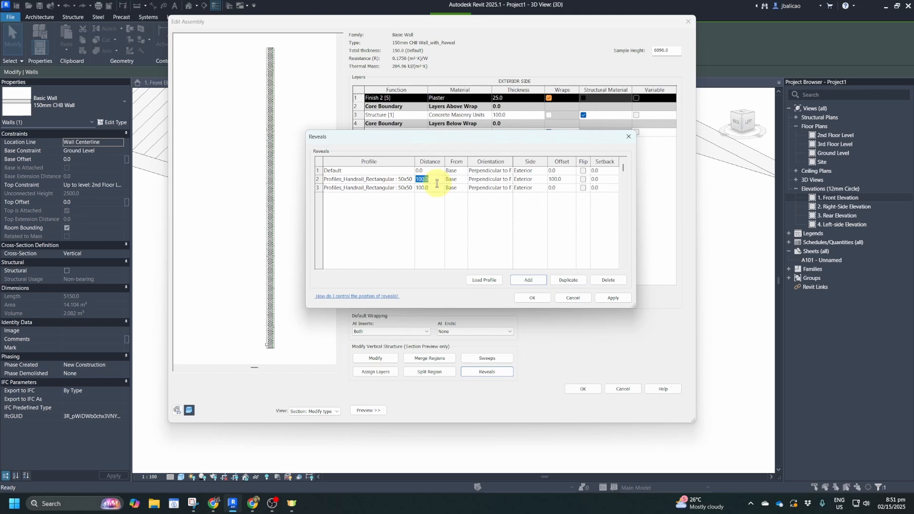
pyautogui.write('200')
pyautogui.press('Tab')
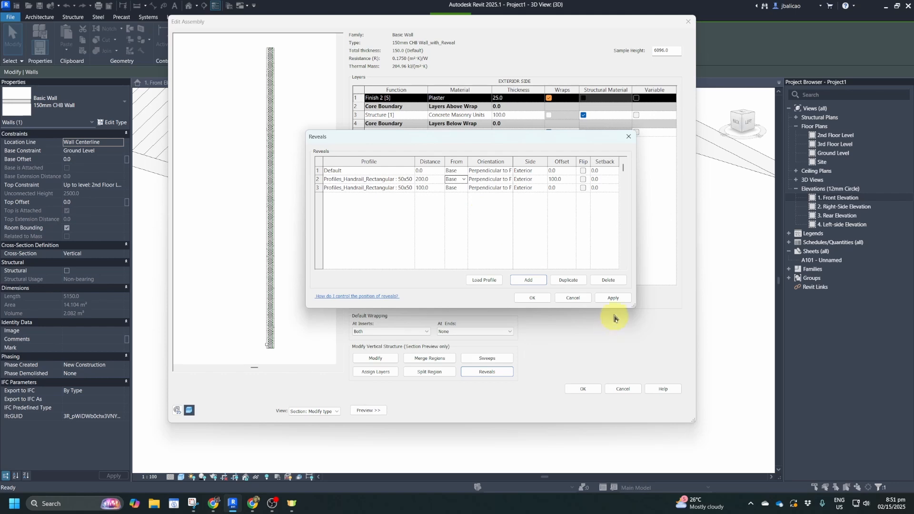
pyautogui.click(612, 299)
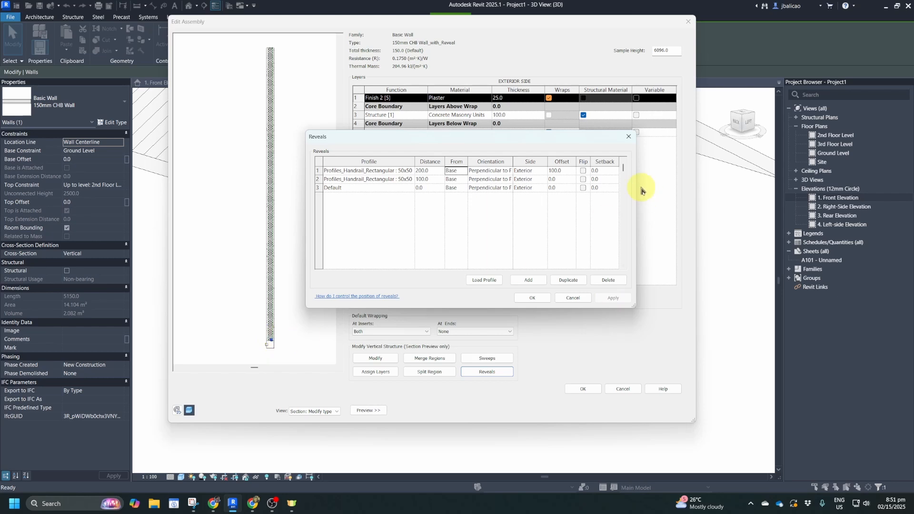
# - Set the first reveal's offset to 0 and apply the change
pyautogui.click(563, 172)
pyautogui.moveTo(565, 170); pyautogui.dragTo(527, 170)
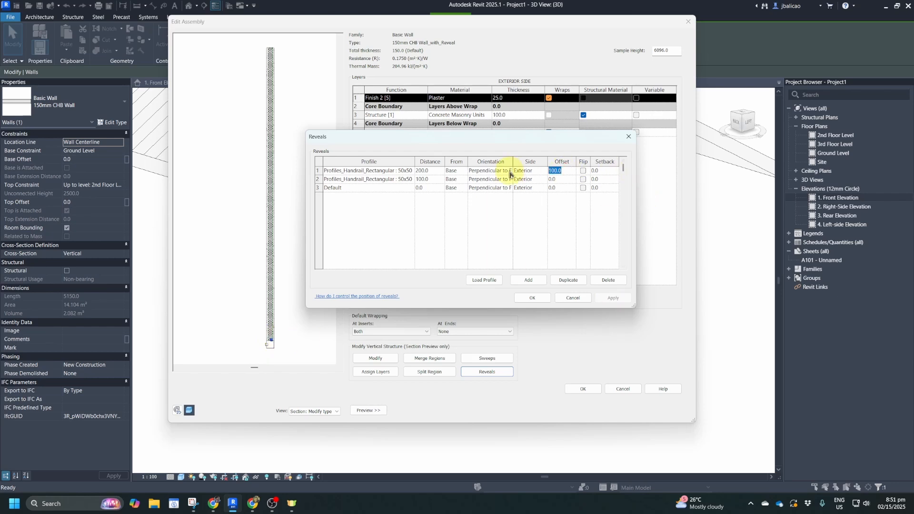
pyautogui.write('0')
pyautogui.press('Tab')
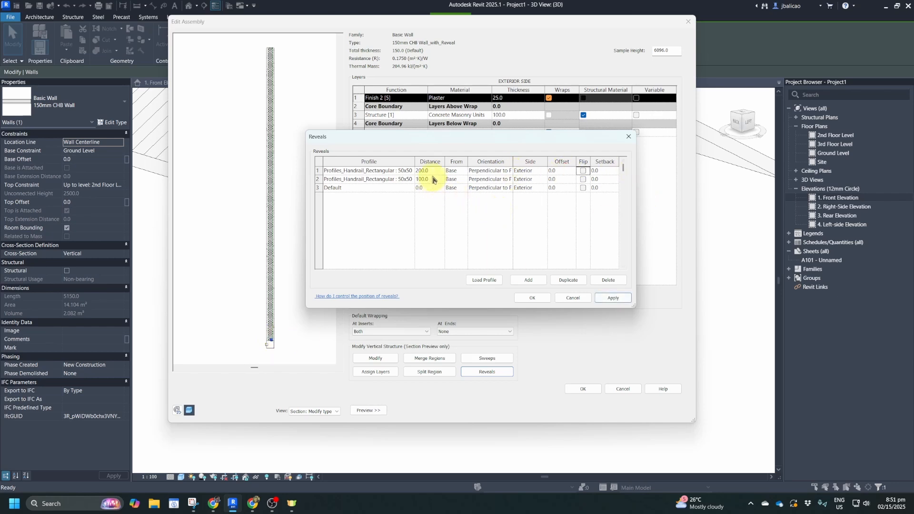
pyautogui.click(606, 299)
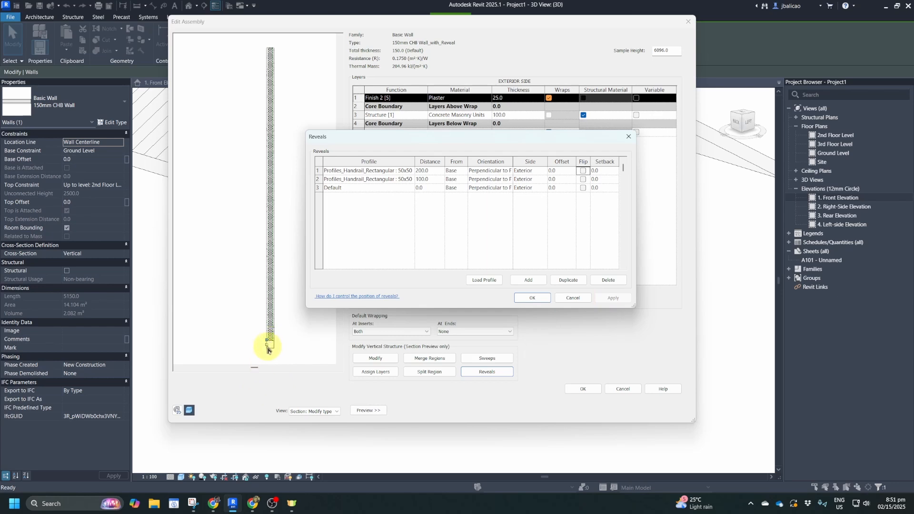
# - Set the third reveal's profile to Profiles_Handrail_Rectangular : 50x50mm and its distance to 300 mm, and apply
pyautogui.click(388, 188)
pyautogui.click(411, 188)
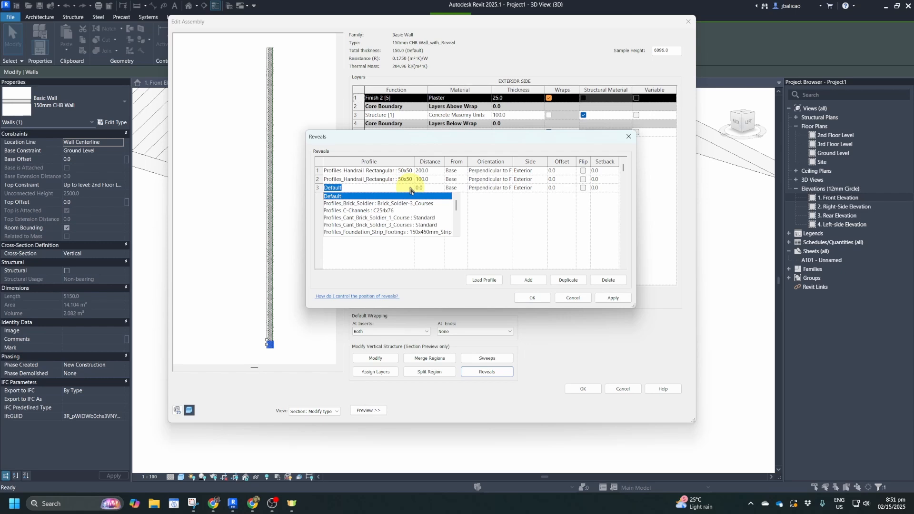
pyautogui.click(411, 189)
pyautogui.click(411, 188)
pyautogui.scroll(-5, 414, 209)
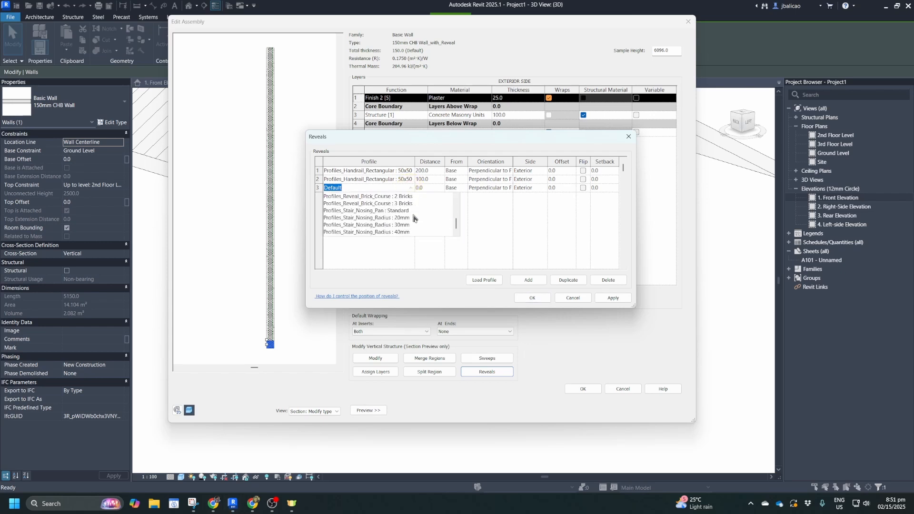
pyautogui.scroll(5, 408, 220)
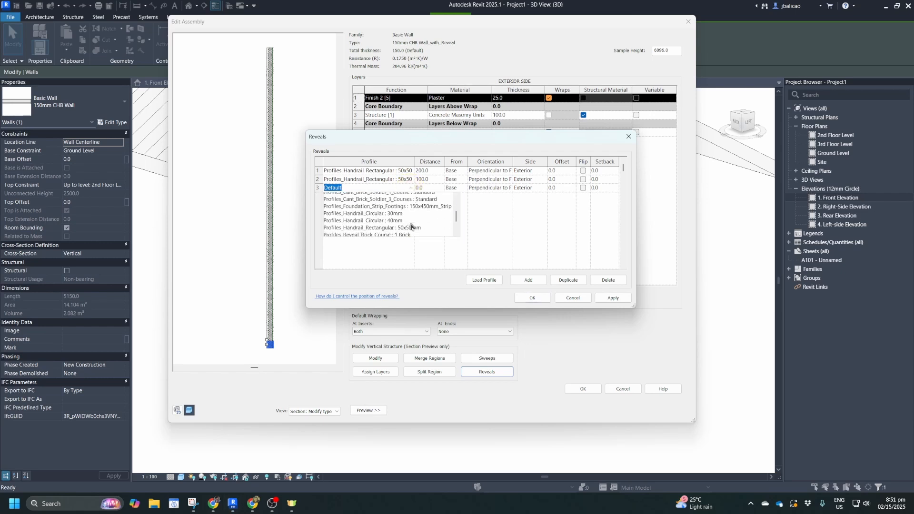
pyautogui.click(412, 219)
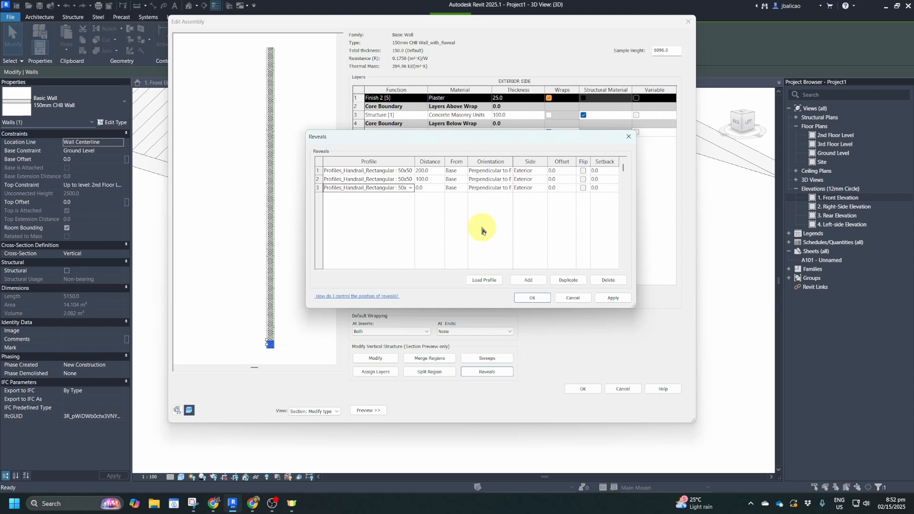
pyautogui.click(440, 189)
pyautogui.click(443, 189)
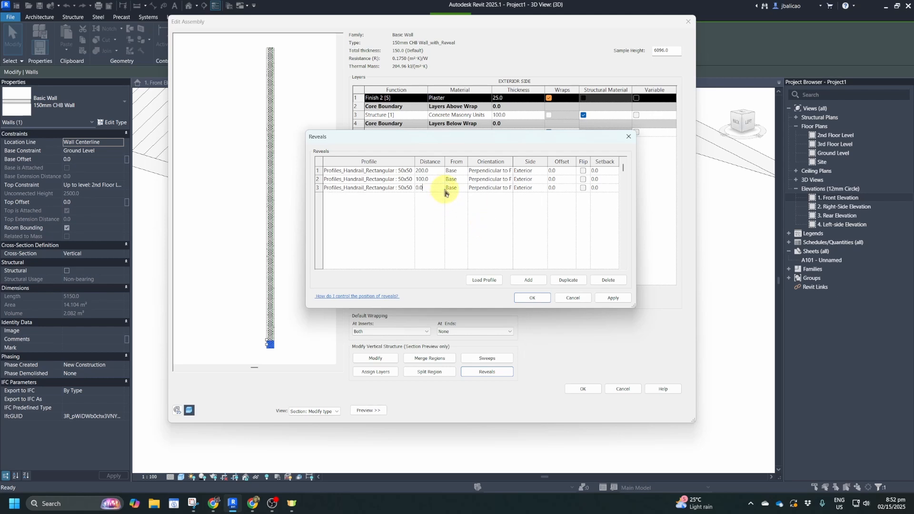
pyautogui.doubleClick(443, 189)
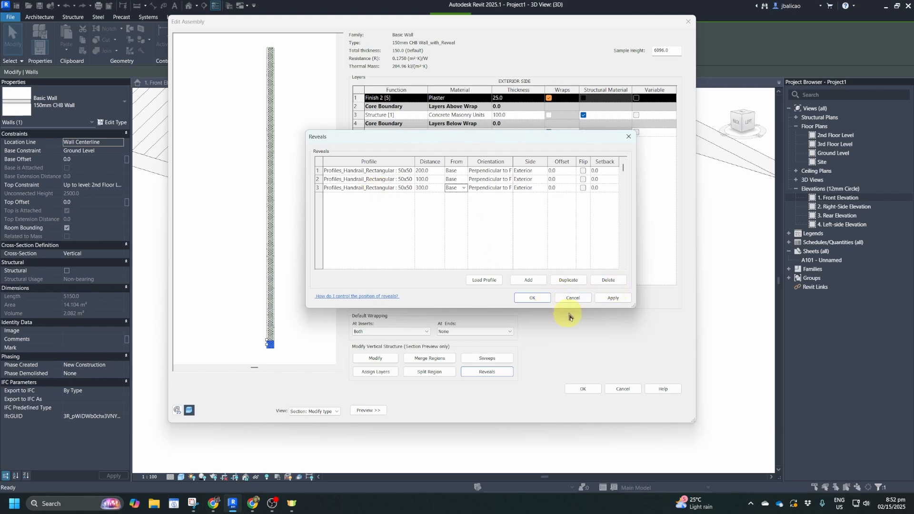
pyautogui.click(612, 297)
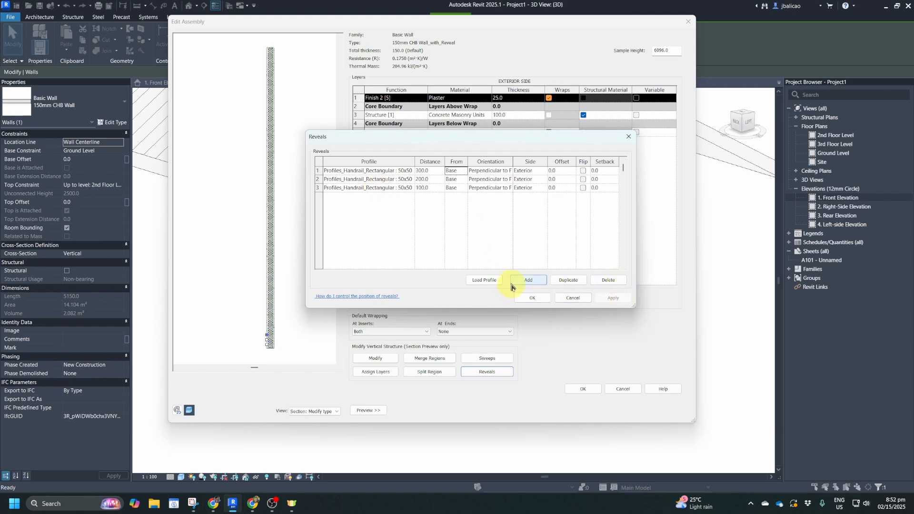
# - Respace the three reveals by setting their distances from the base to 200, 400 and 600 mm, lowest in the third row
pyautogui.click(437, 179)
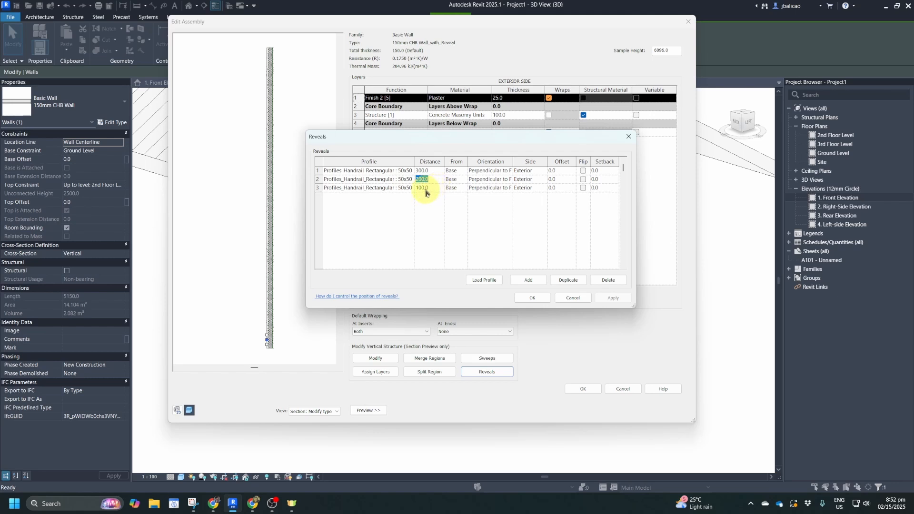
pyautogui.click(426, 188)
pyautogui.write('20')
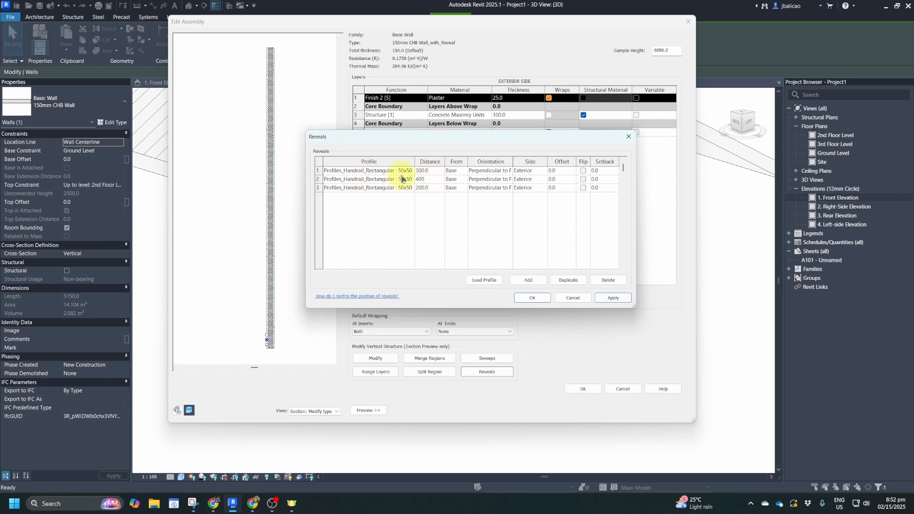
pyautogui.click(434, 171)
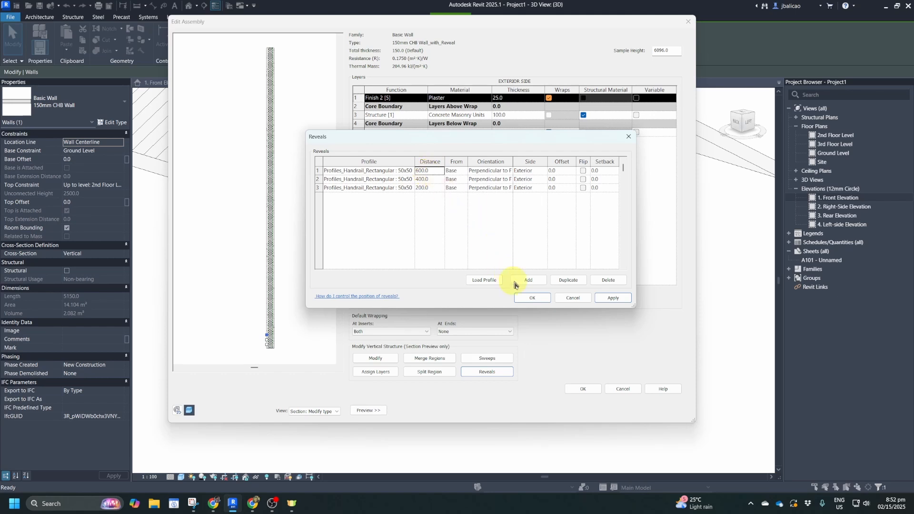
# - Duplicate the first-row reveal twice, setting the copies' distances from the base to 800 and 1000 mm
pyautogui.click(569, 282)
pyautogui.click(437, 172)
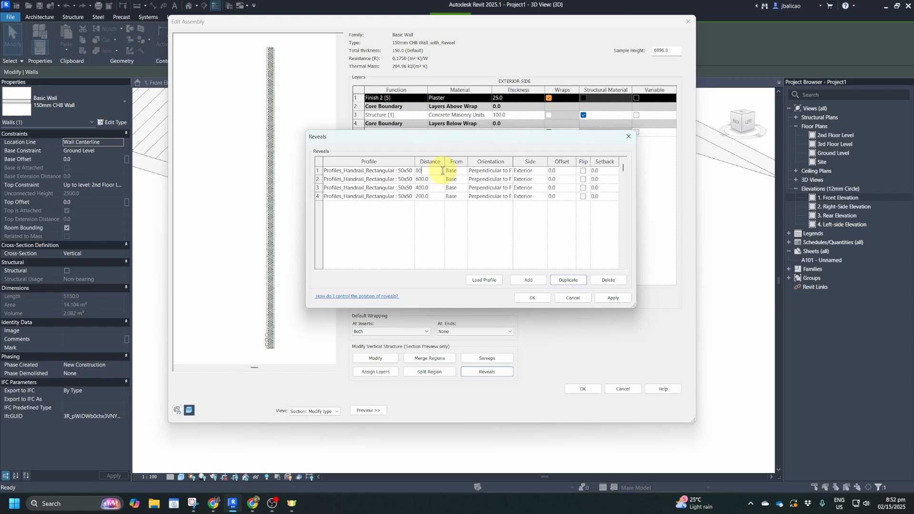
pyautogui.click(568, 280)
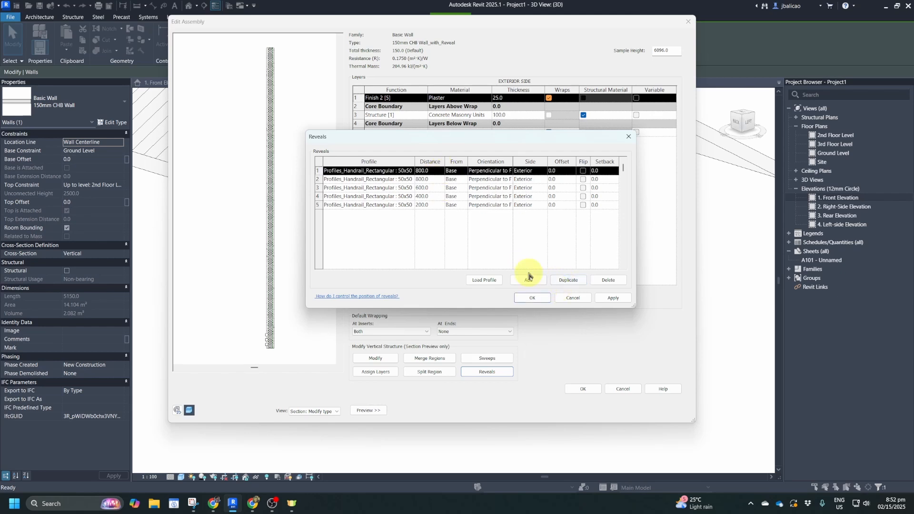
pyautogui.click(434, 172)
pyautogui.doubleClick(429, 170)
pyautogui.write('10')
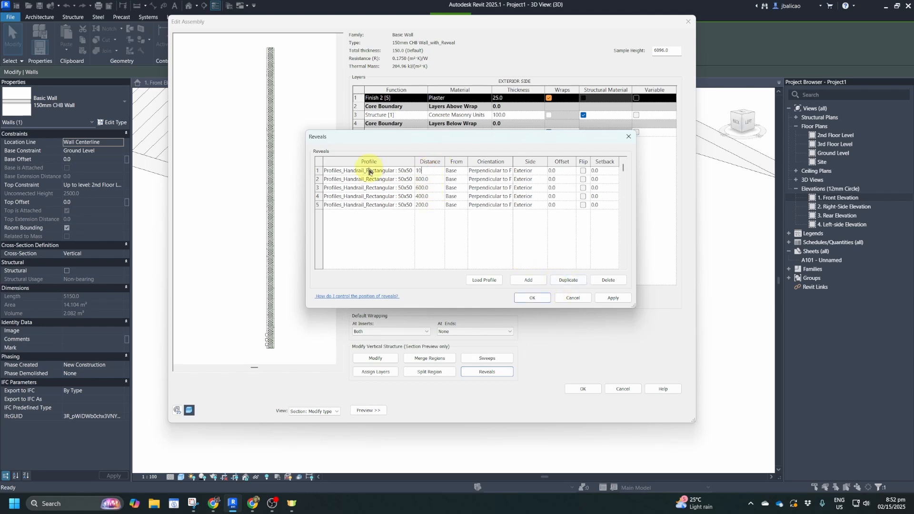
pyautogui.write('00')
# - Duplicate the first-row reveal twice more with distances of 1200 and 1400 mm, leaving no default-profile row in the list
pyautogui.click(566, 281)
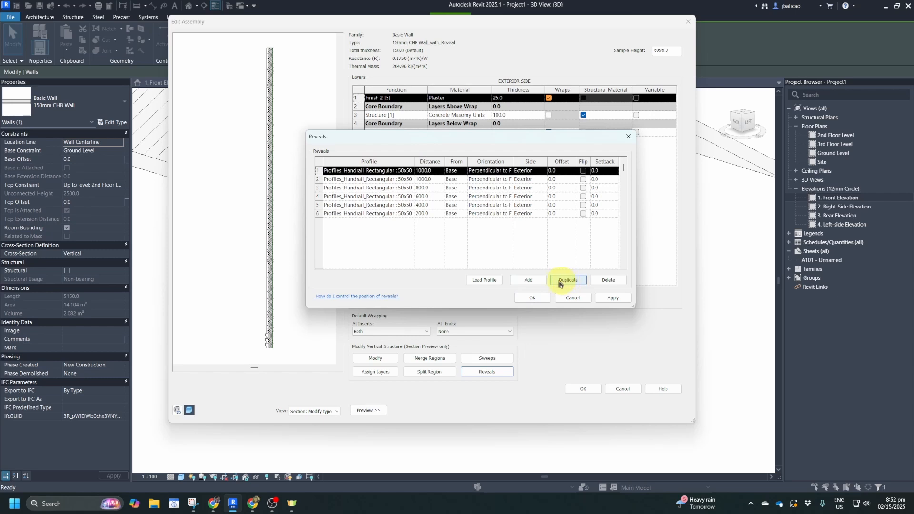
pyautogui.doubleClick(442, 171)
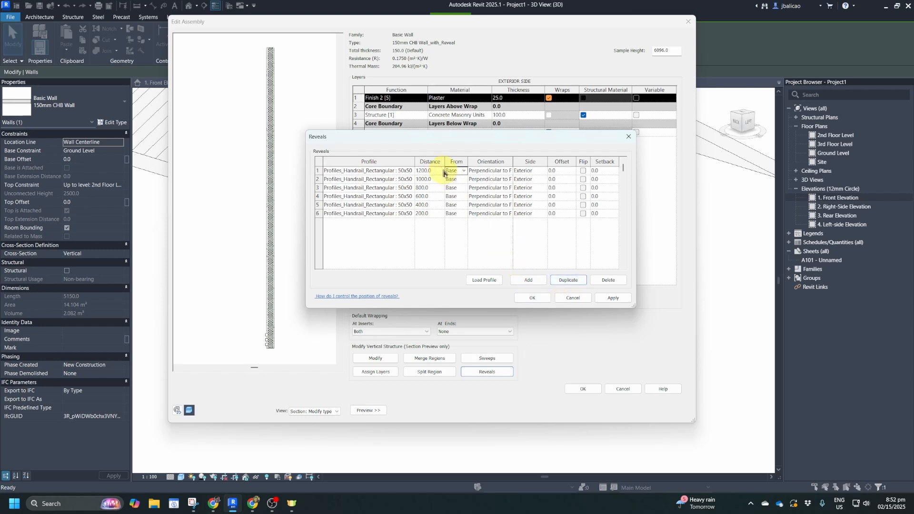
pyautogui.click(569, 281)
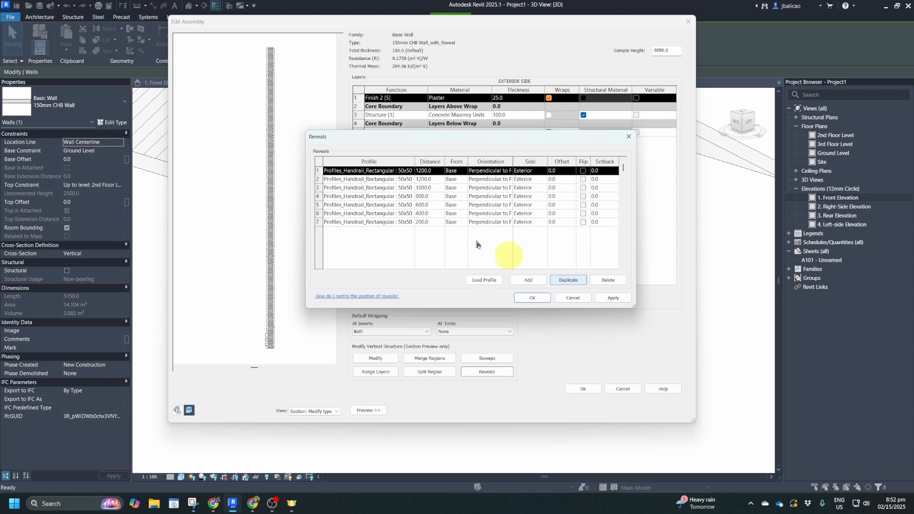
pyautogui.click(437, 170)
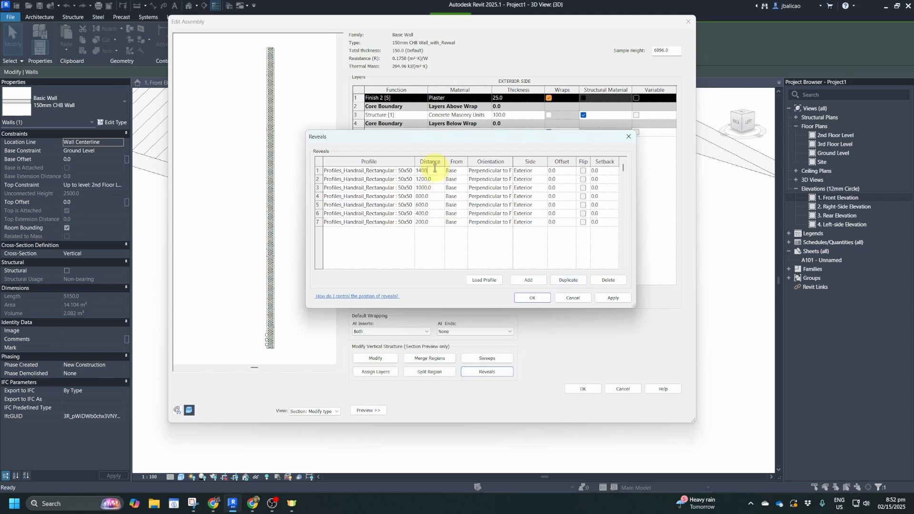
pyautogui.click(532, 279)
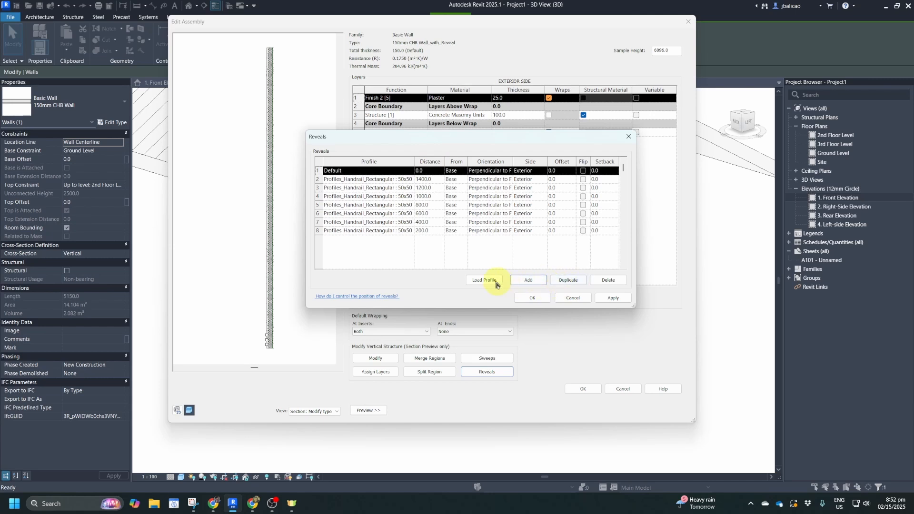
pyautogui.click(608, 280)
# - Continue the 200 mm spacing by duplicating the first-row reveal at distances of 1600 and 1800 mm
pyautogui.click(579, 283)
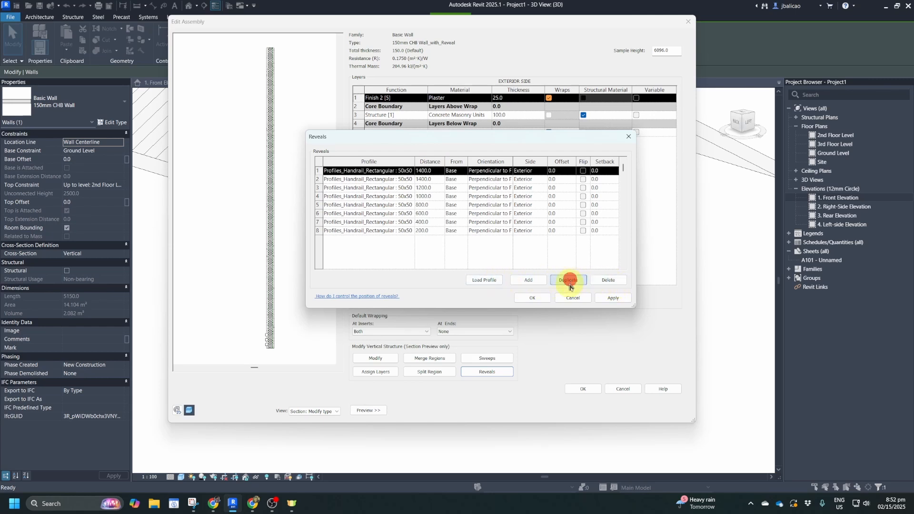
pyautogui.click(436, 171)
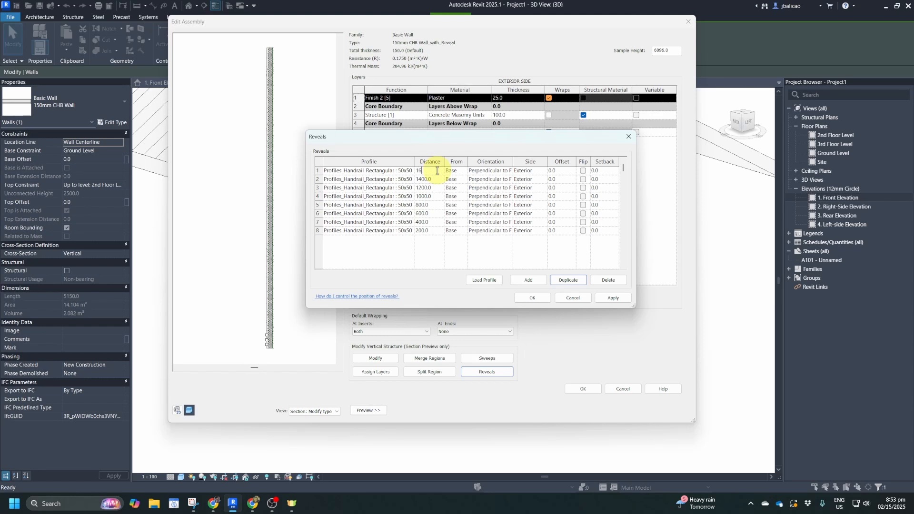
pyautogui.click(577, 280)
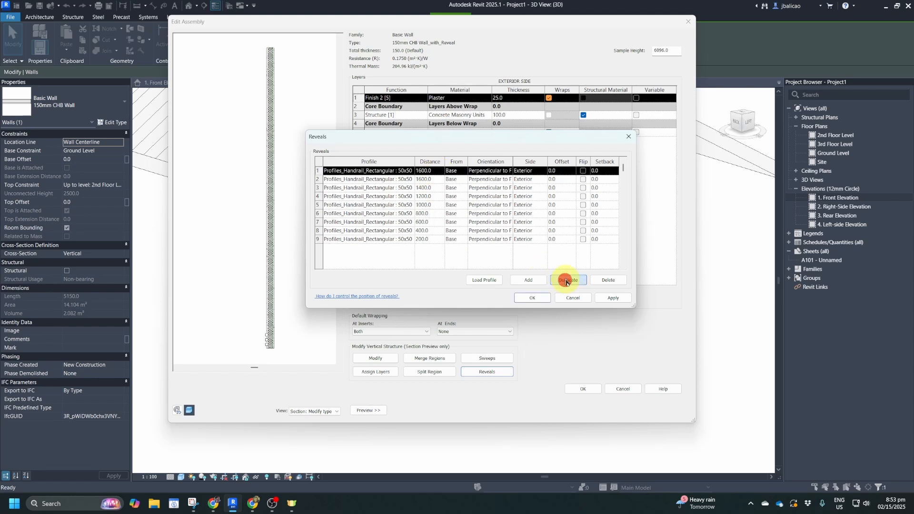
pyautogui.click(437, 170)
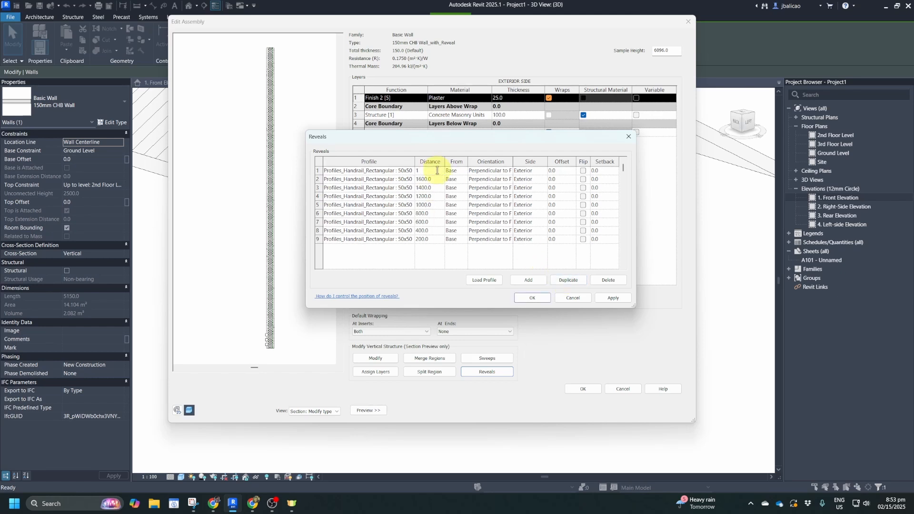
# - Duplicate the first-row reveal twice, setting the copies' distances from the base to 2000 and 2200 mm
pyautogui.click(568, 279)
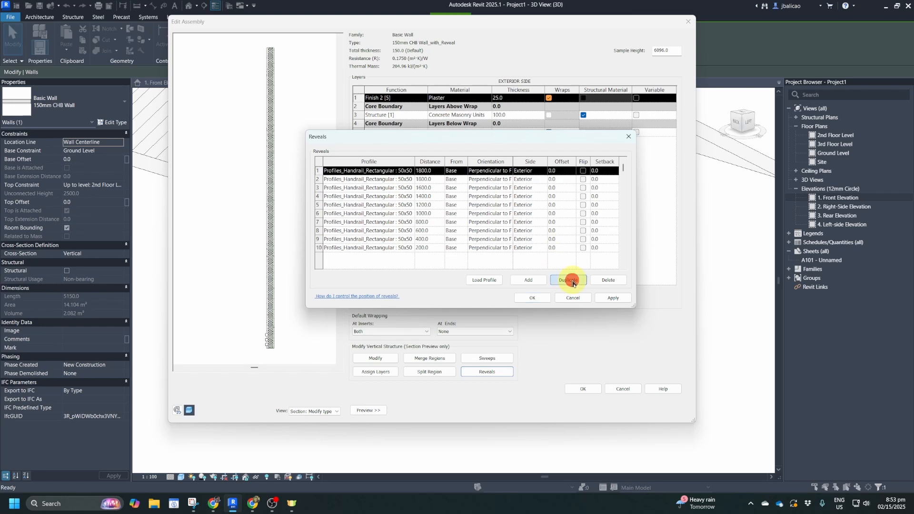
pyautogui.click(438, 170)
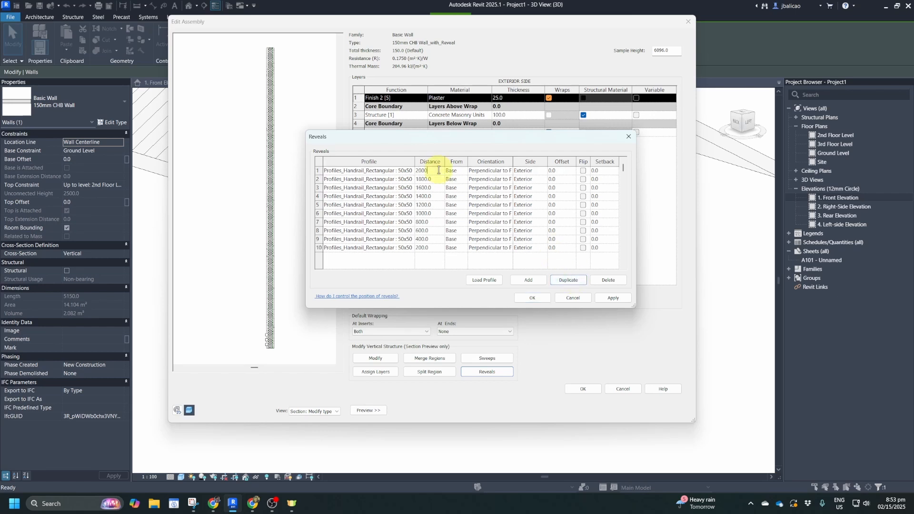
pyautogui.click(567, 280)
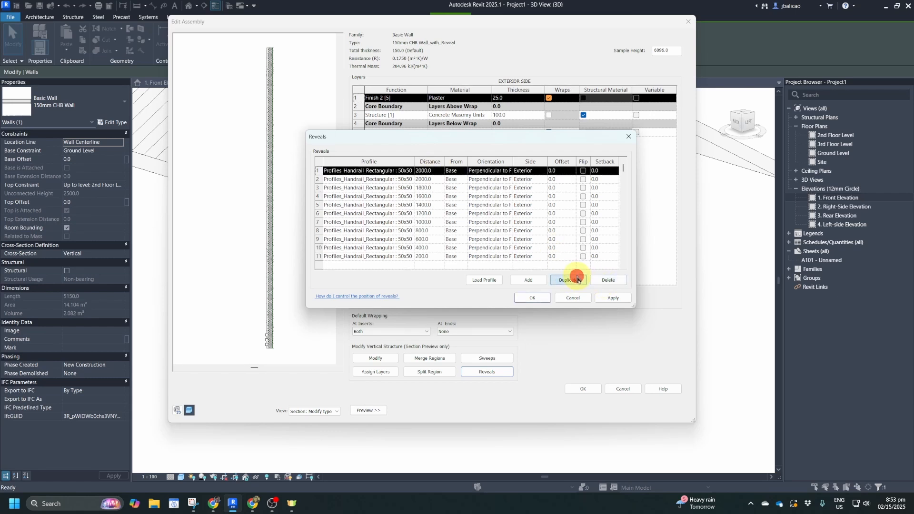
pyautogui.click(438, 170)
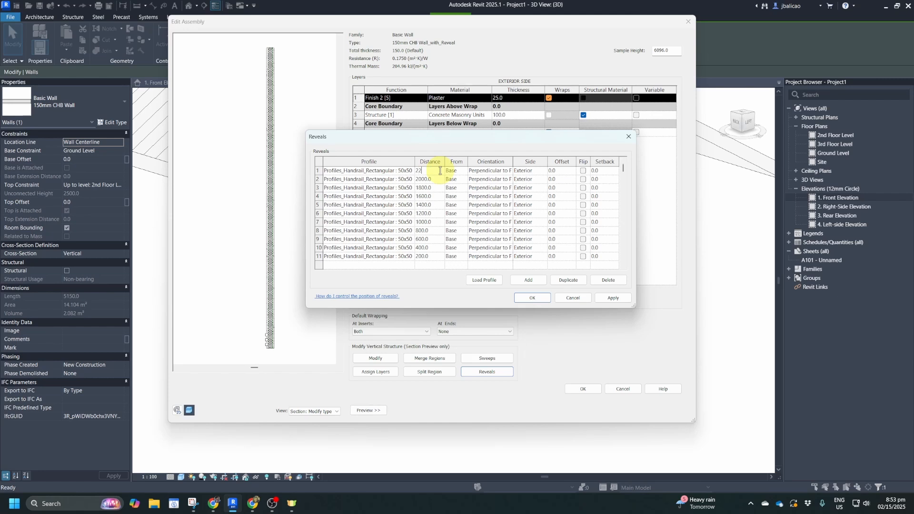
# - Duplicate the first-row reveal for two more copies at distances of 2400 and 2600 mm from the base
pyautogui.click(566, 280)
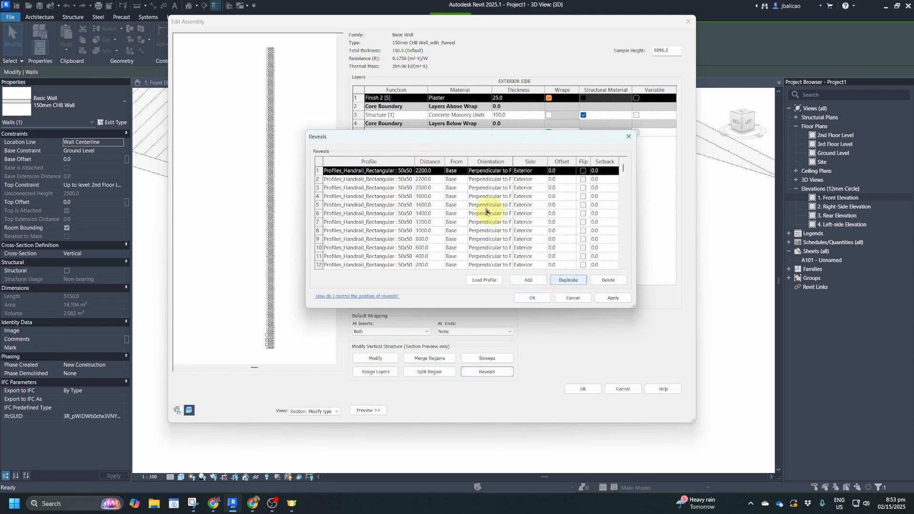
pyautogui.click(438, 171)
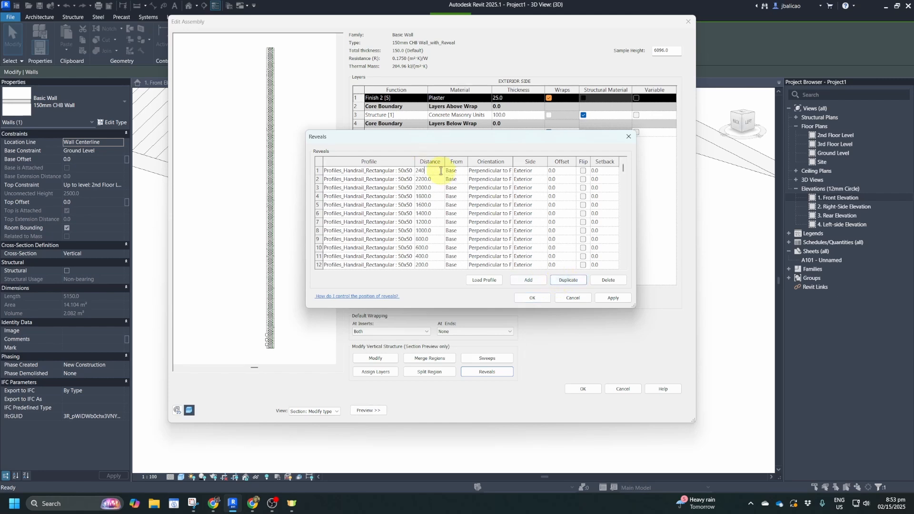
pyautogui.click(568, 280)
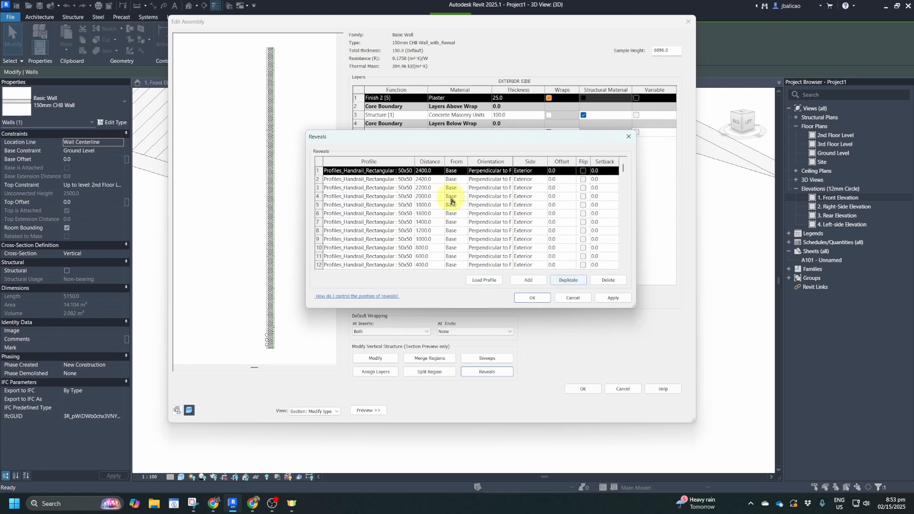
pyautogui.click(437, 170)
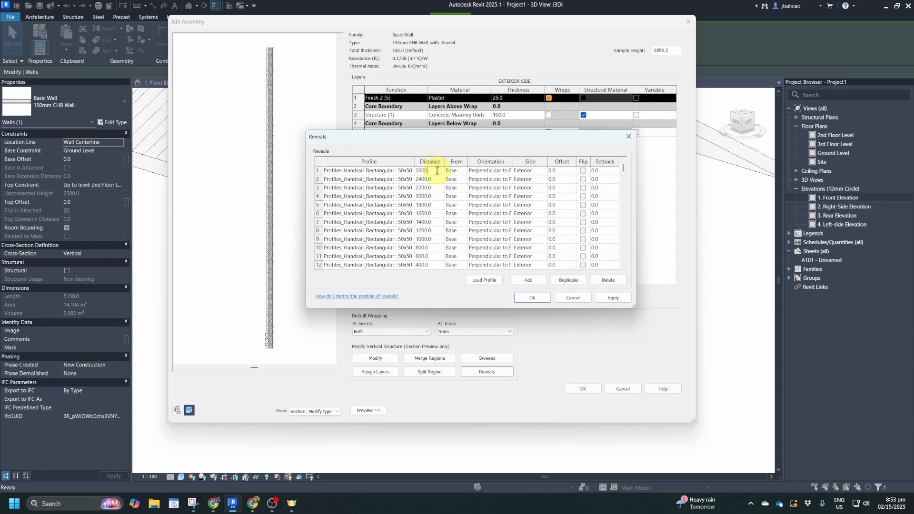
# - Complete the 200 mm spacing by duplicating the first-row reveal at distances of 2800 and 3000 mm
pyautogui.click(568, 280)
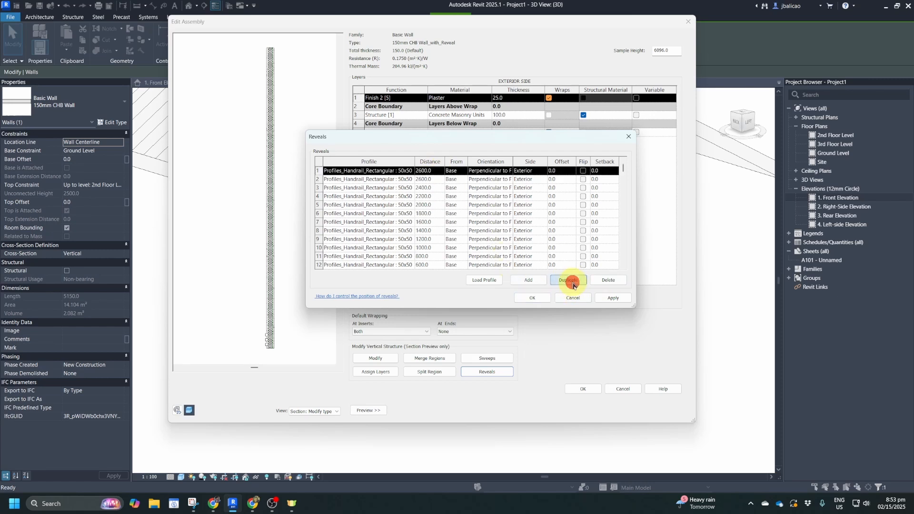
pyautogui.click(437, 170)
pyautogui.moveTo(437, 171); pyautogui.dragTo(382, 170)
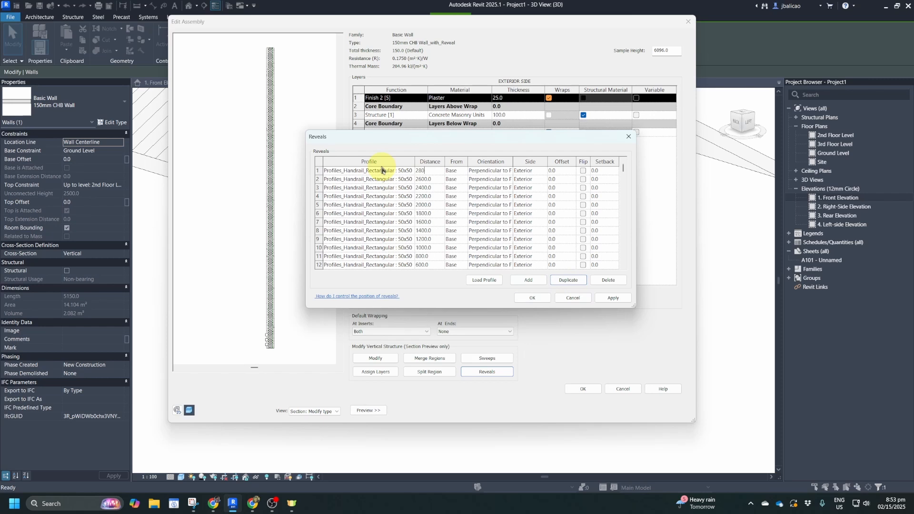
pyautogui.write('2800')
pyautogui.click(568, 280)
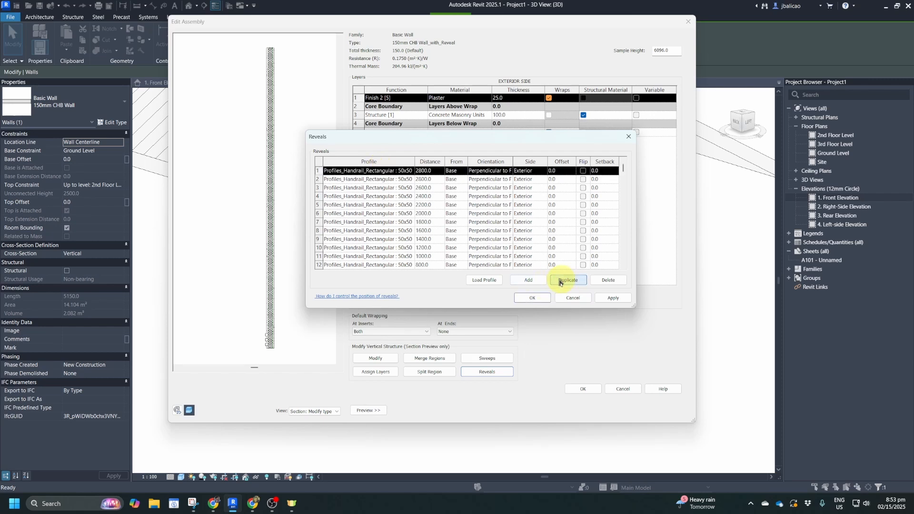
pyautogui.click(436, 170)
pyautogui.moveTo(437, 170); pyautogui.dragTo(365, 173)
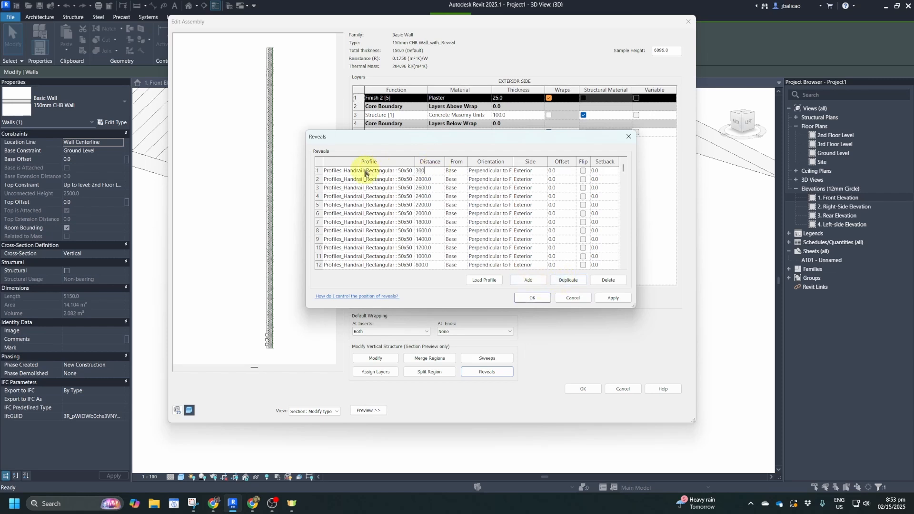
pyautogui.write('3000')
# - Apply the reveals to the 150mm CHB Wall_with_Reveal type, confirm its assembly and type properties, and deselect the wall
pyautogui.click(613, 298)
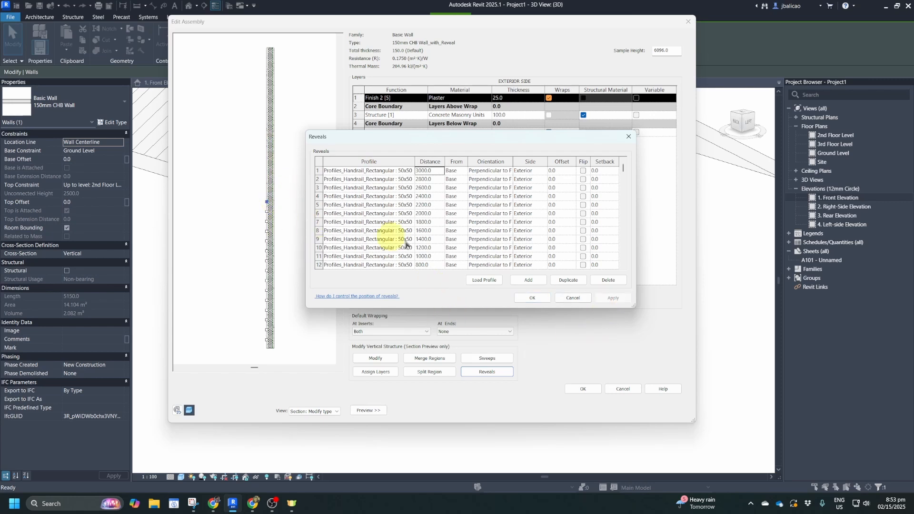
pyautogui.click(540, 300)
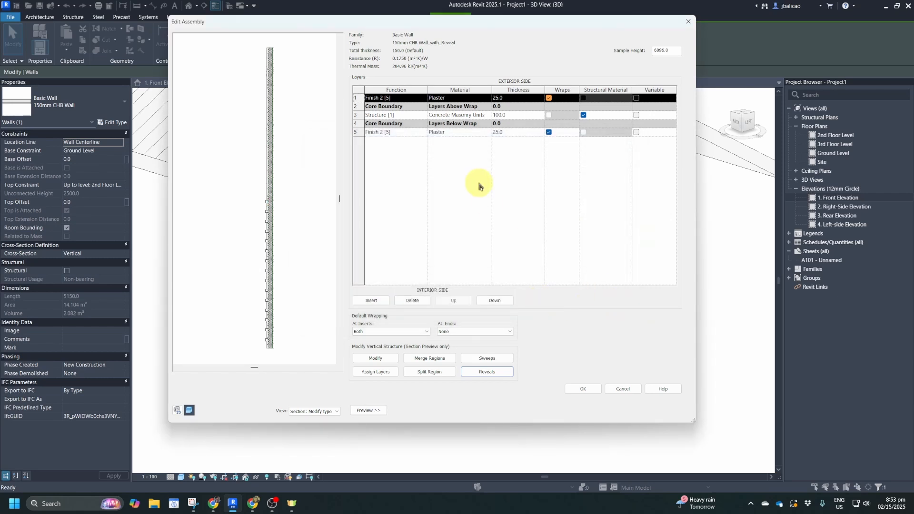
pyautogui.click(591, 389)
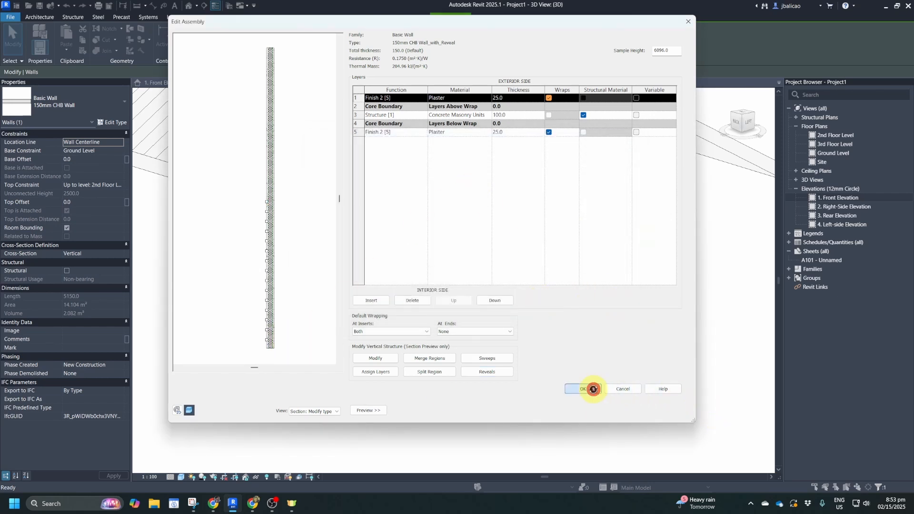
pyautogui.click(677, 412)
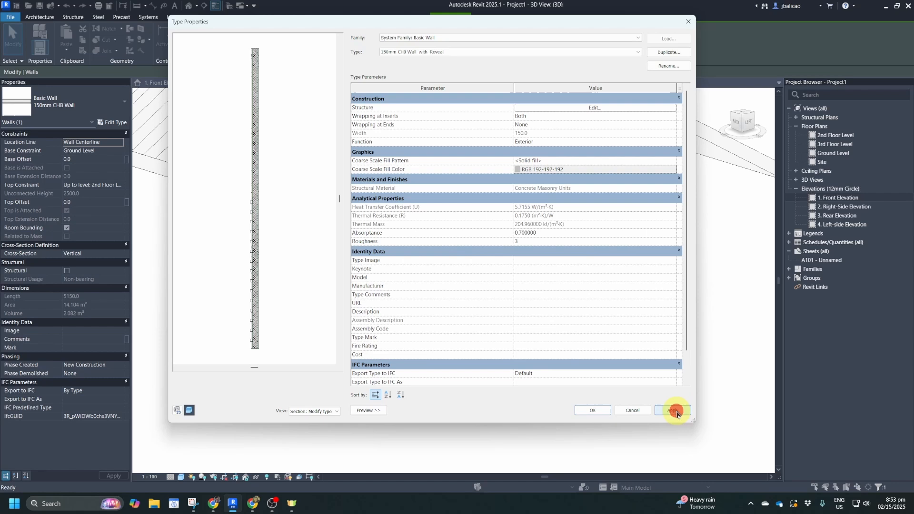
pyautogui.click(604, 409)
pyautogui.keyDown('shift'); pyautogui.moveTo(604, 408); pyautogui.dragTo(636, 379, button='middle'); pyautogui.keyUp('shift')
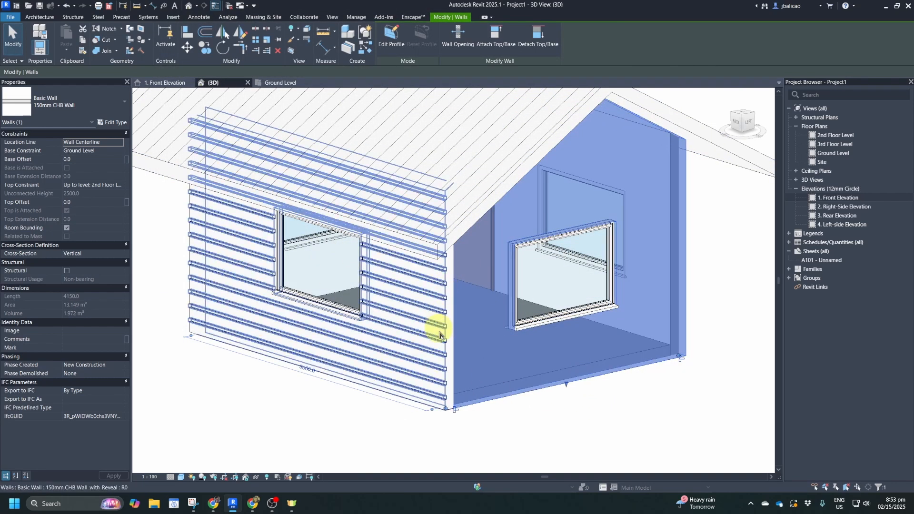
pyautogui.keyDown('shift'); pyautogui.moveTo(457, 339); pyautogui.dragTo(451, 418, button='middle'); pyautogui.keyUp('shift')
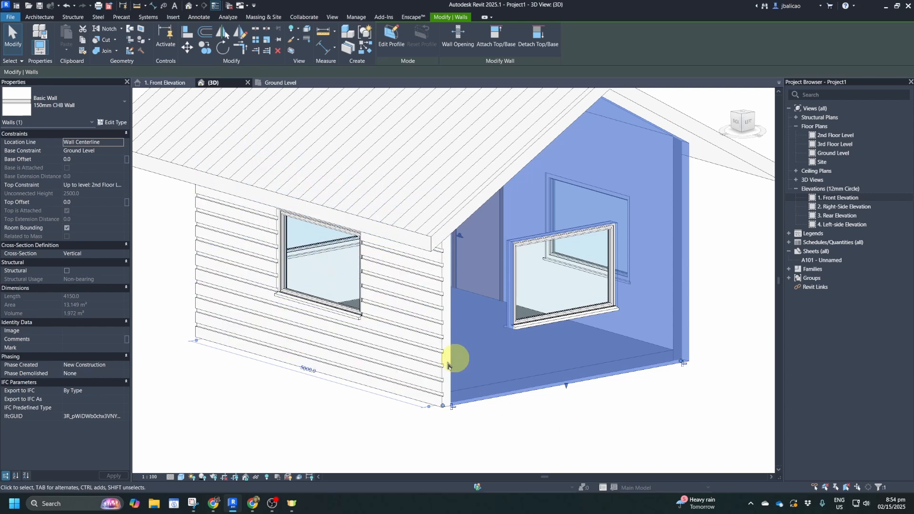
pyautogui.click(570, 441)
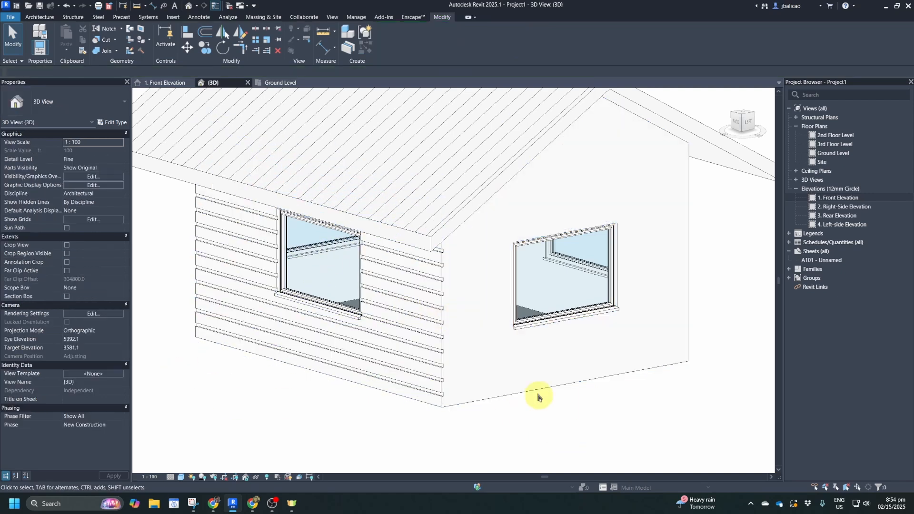
# - Change the plain gable wall with the window to the 150mm CHB Wall_with_Reveal type
pyautogui.click(538, 389)
pyautogui.click(106, 111)
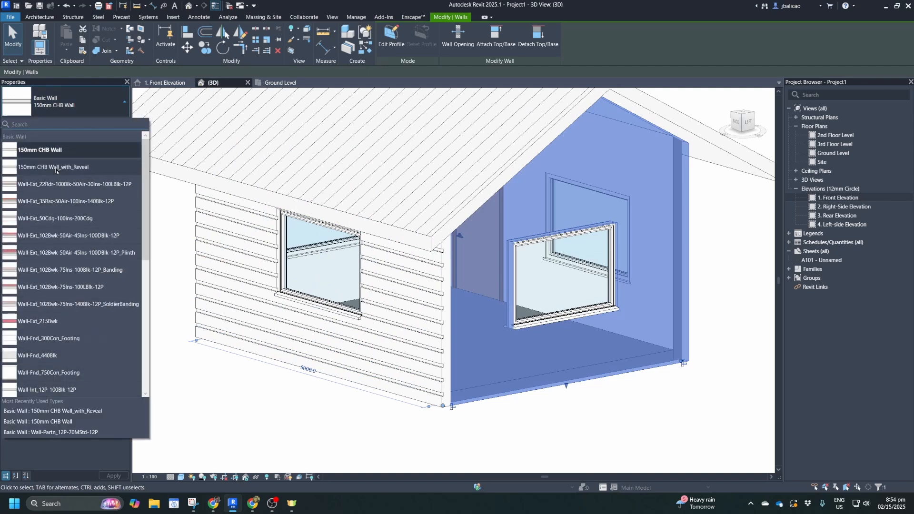
pyautogui.click(59, 176)
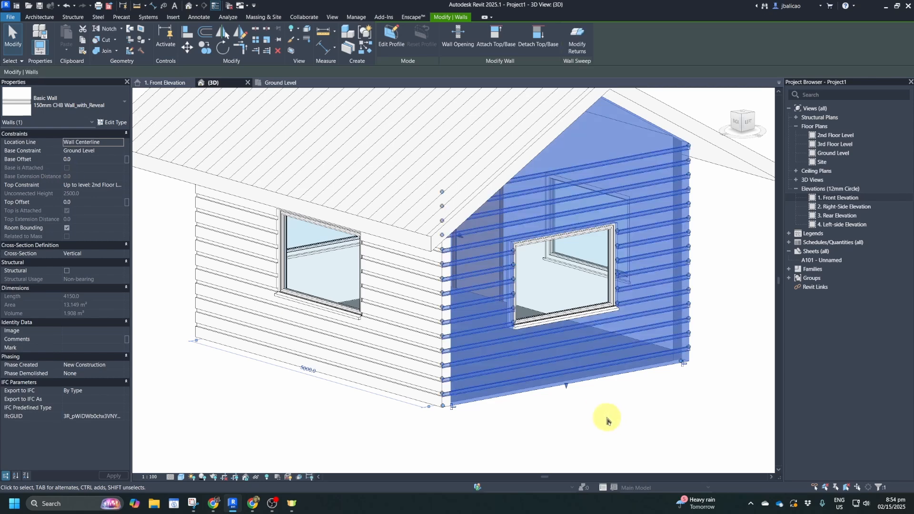
pyautogui.click(605, 419)
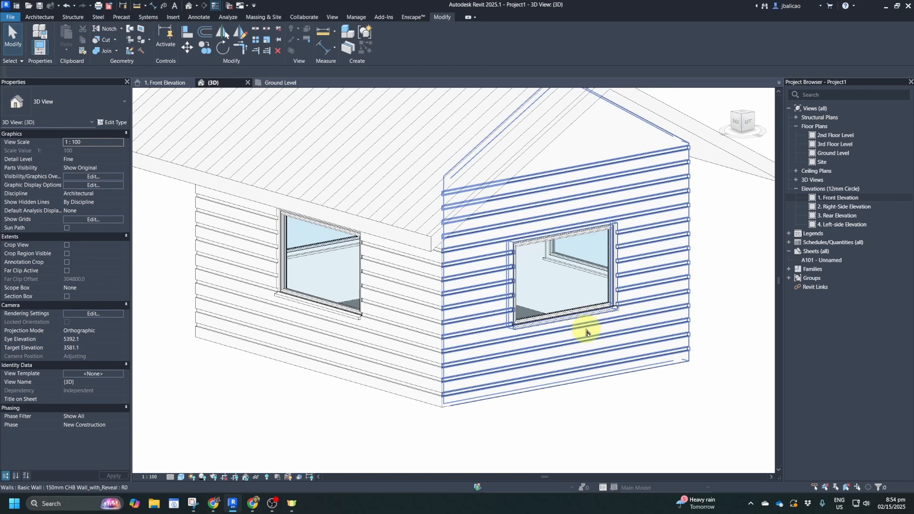
# - Use Match Type to copy the gable wall's reveal type to the front wall with the door and the opposite gable wall
pyautogui.keyDown('shift'); pyautogui.moveTo(644, 388); pyautogui.dragTo(496, 311, button='middle'); pyautogui.keyUp('shift')
pyautogui.scroll(-3, 495, 310)
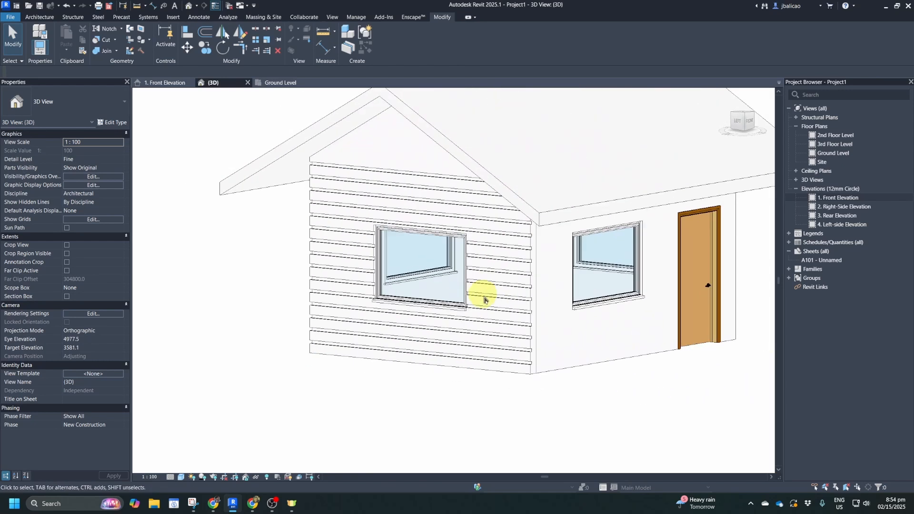
pyautogui.click(525, 358)
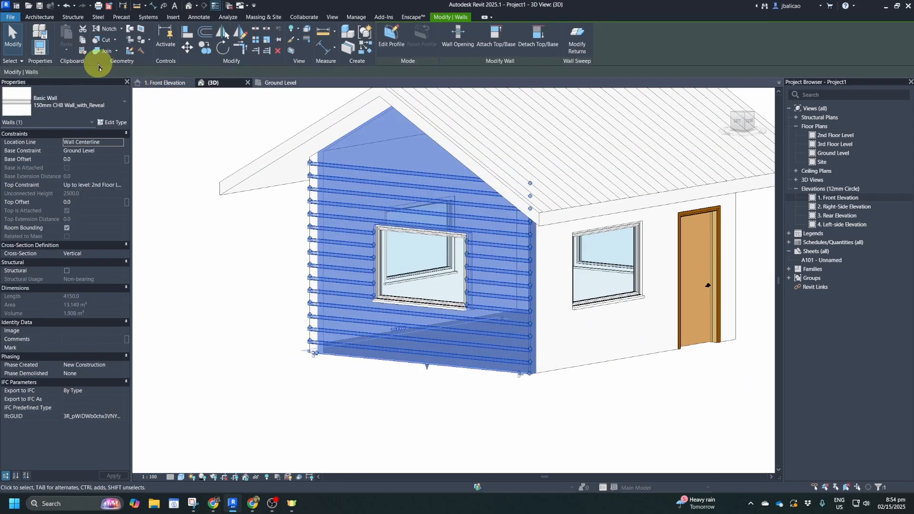
pyautogui.click(82, 50)
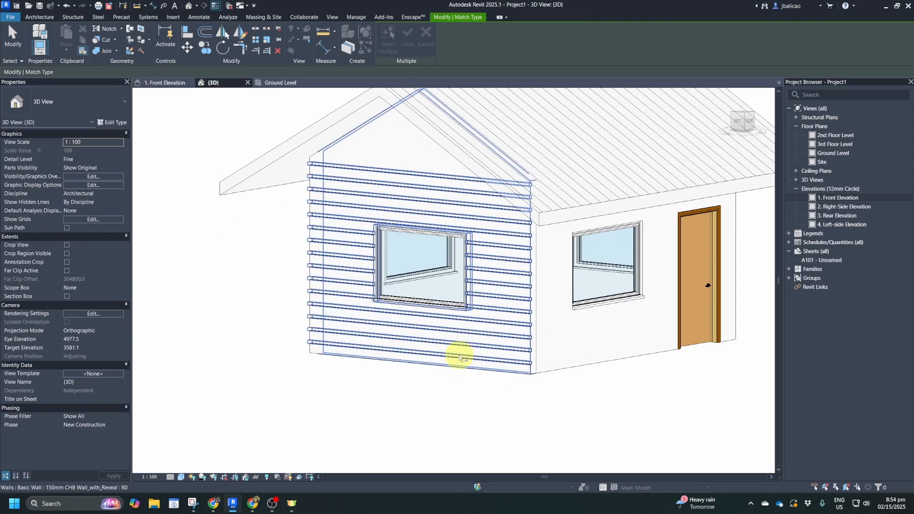
pyautogui.click(459, 356)
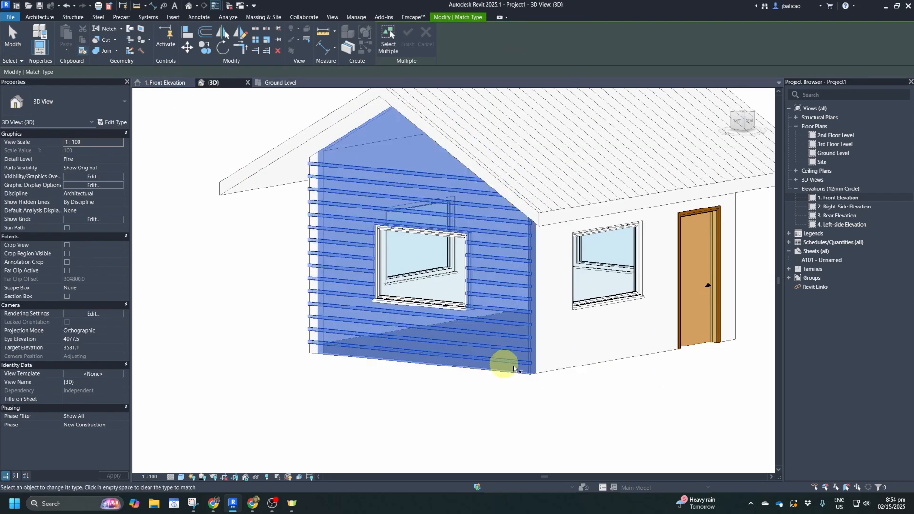
pyautogui.click(547, 374)
pyautogui.keyDown('shift'); pyautogui.moveTo(659, 387); pyautogui.dragTo(684, 347, button='middle'); pyautogui.keyUp('shift')
pyautogui.click(537, 392)
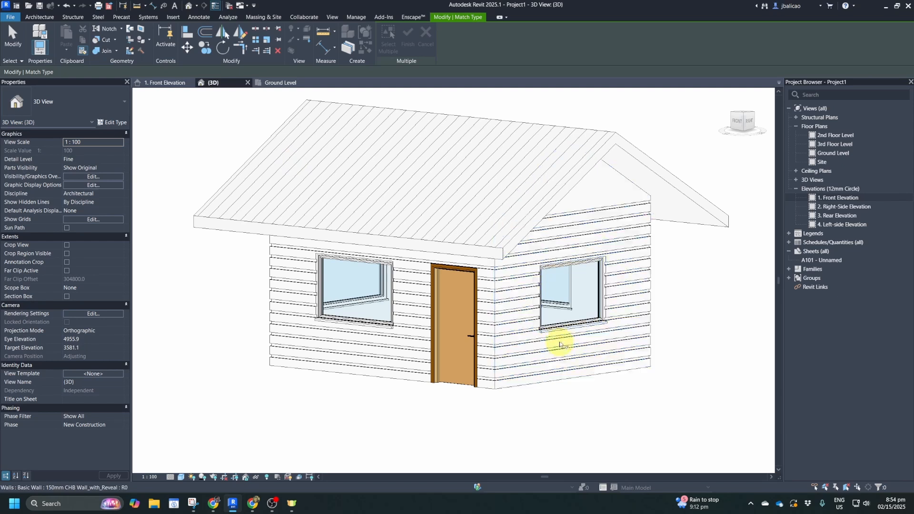
# - Open the reveals list in the assembly of the 150mm CHB Wall_with_Reveal type used by the gable wall with the window
pyautogui.keyDown('shift'); pyautogui.moveTo(554, 333); pyautogui.dragTo(499, 285, button='middle'); pyautogui.keyUp('shift')
pyautogui.scroll(3, 339, 364)
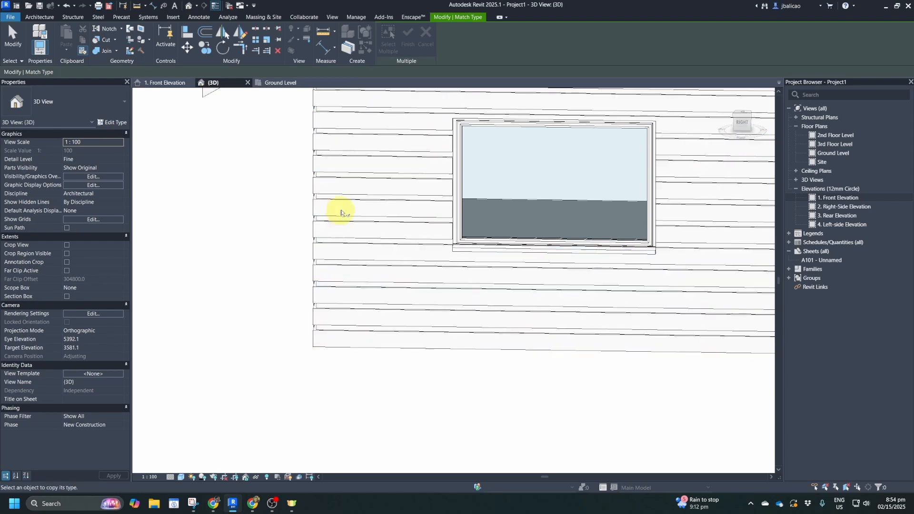
pyautogui.moveTo(341, 210); pyautogui.dragTo(335, 267, button='middle')
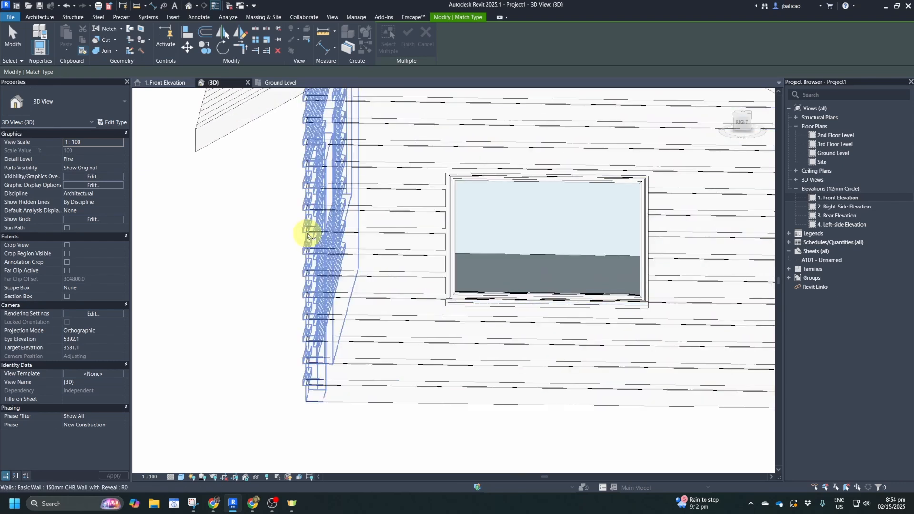
pyautogui.click(416, 215)
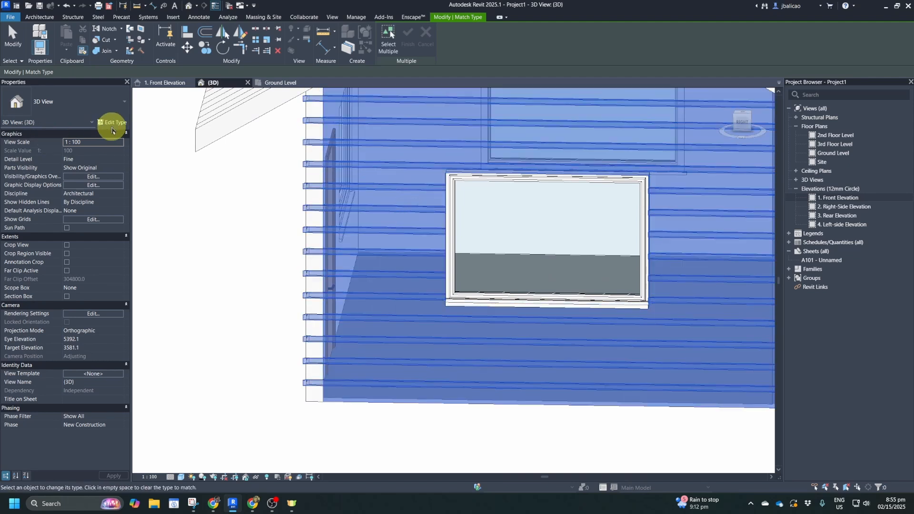
pyautogui.press('Escape')
pyautogui.click(377, 255)
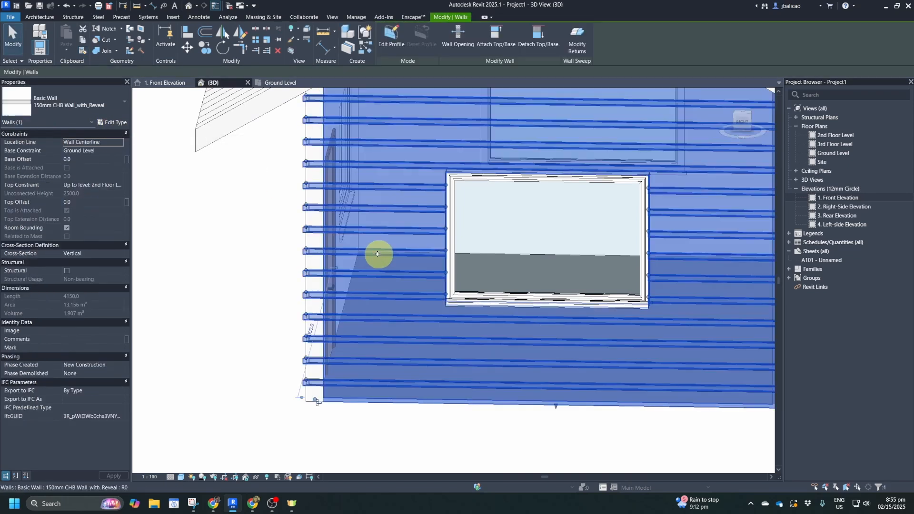
pyautogui.click(114, 122)
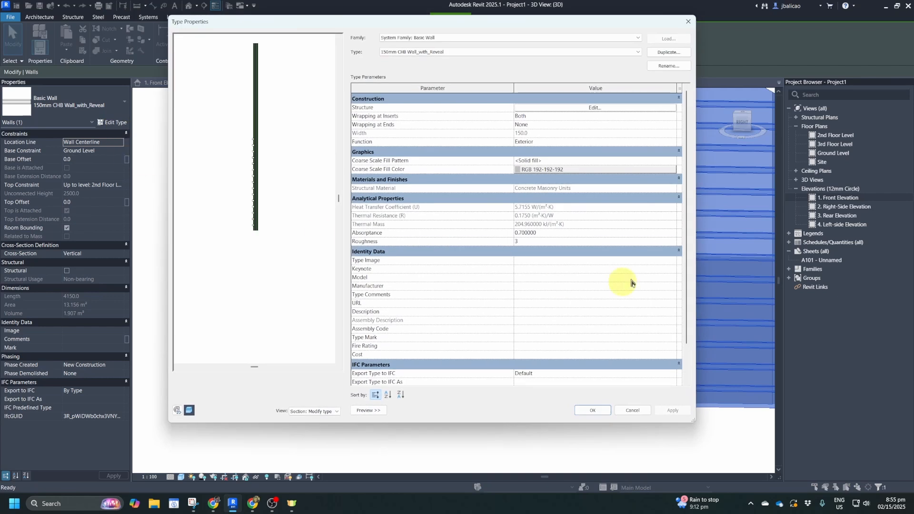
pyautogui.click(575, 108)
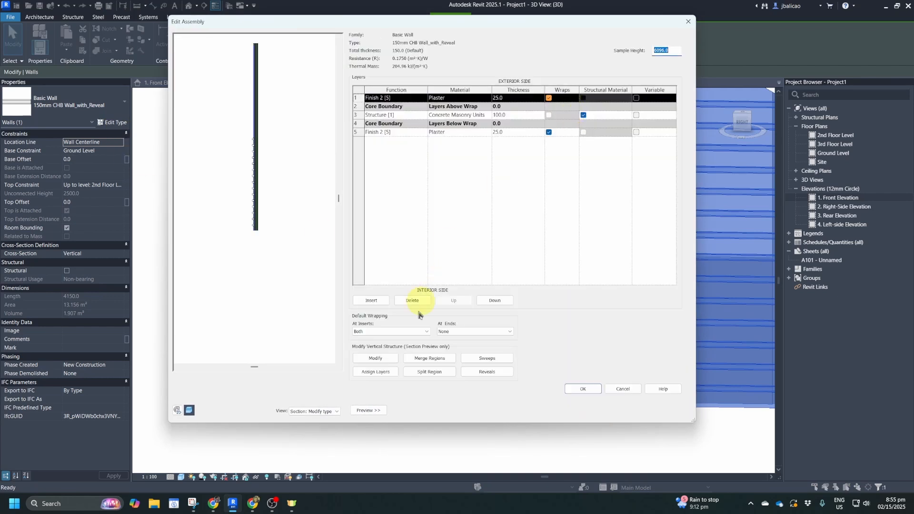
pyautogui.click(483, 373)
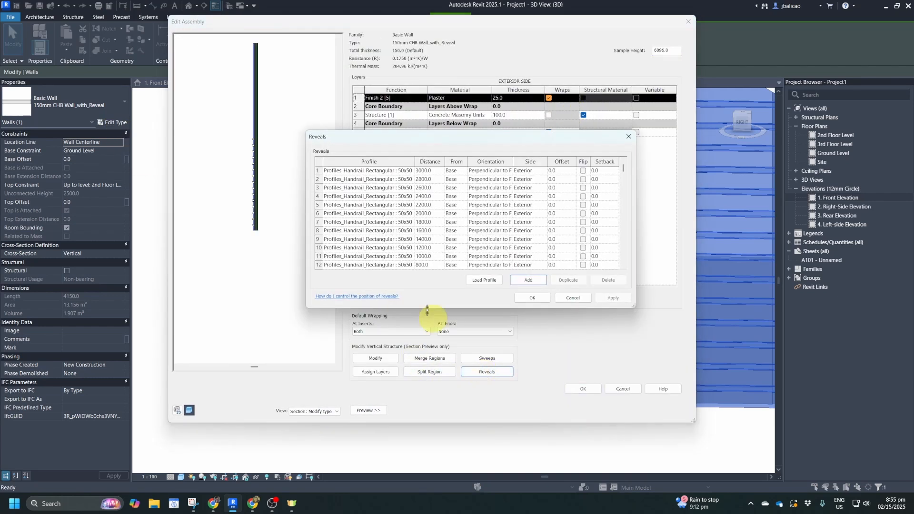
# - Change the profile of the reveal at distance 3000 to Profiles_C-Channels : C254x76 and apply it to the preview
pyautogui.click(412, 172)
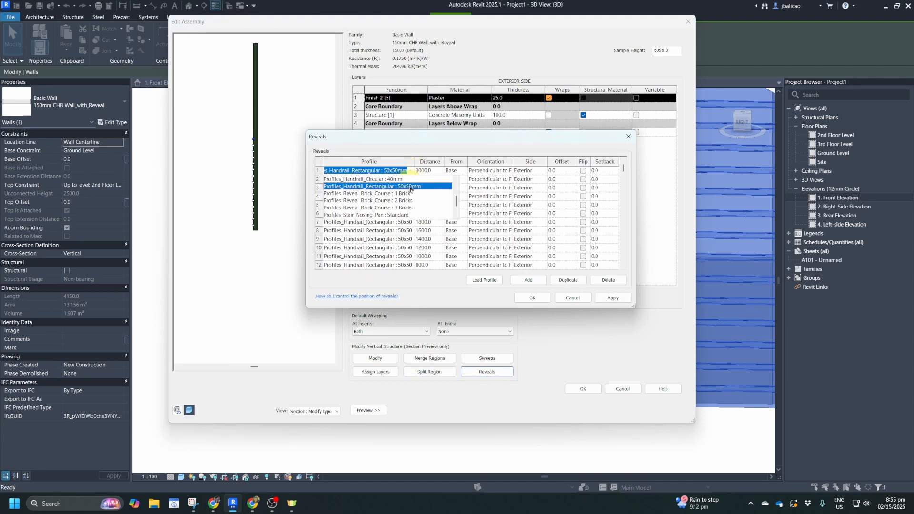
pyautogui.scroll(2, 409, 200)
pyautogui.scroll(-3, 411, 208)
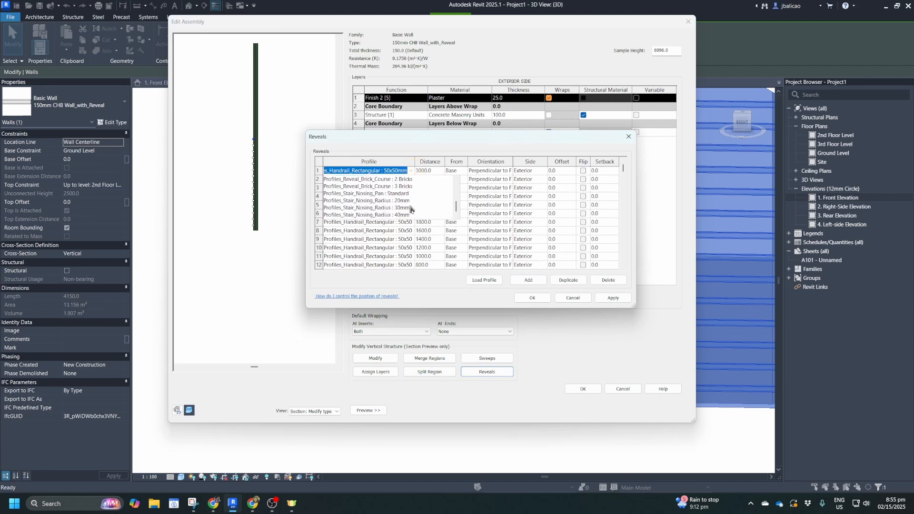
pyautogui.scroll(8, 405, 214)
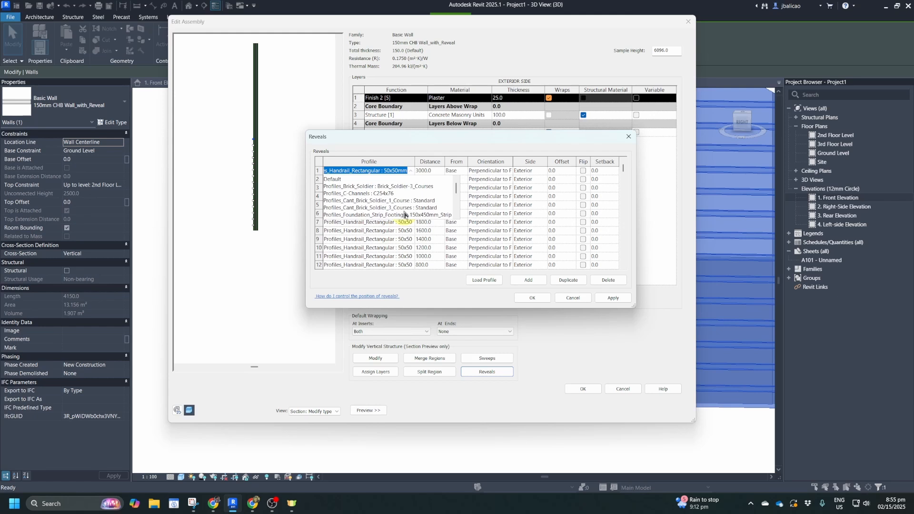
pyautogui.click(383, 194)
pyautogui.click(612, 299)
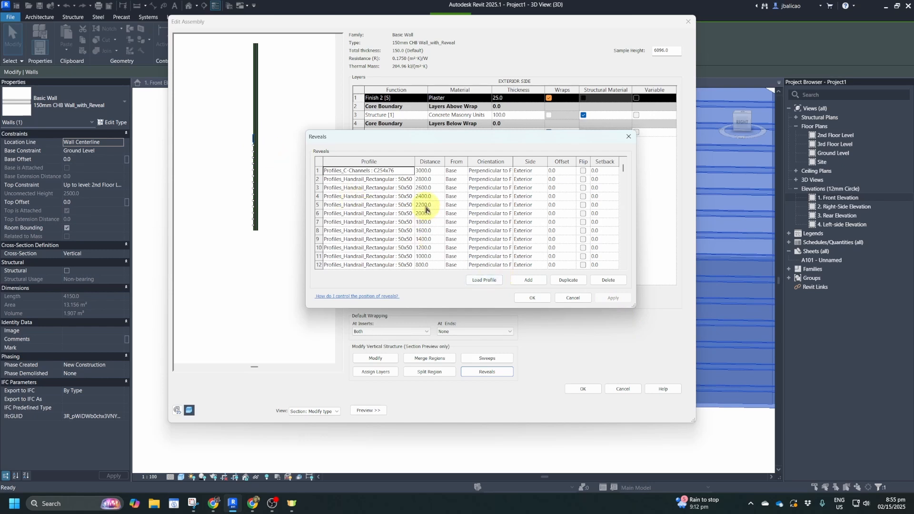
# - Switch the reveal at distance 3000 to the Profiles_Foundation_Strip_Footings : 150x450mm_Strip profile and apply it
pyautogui.click(411, 171)
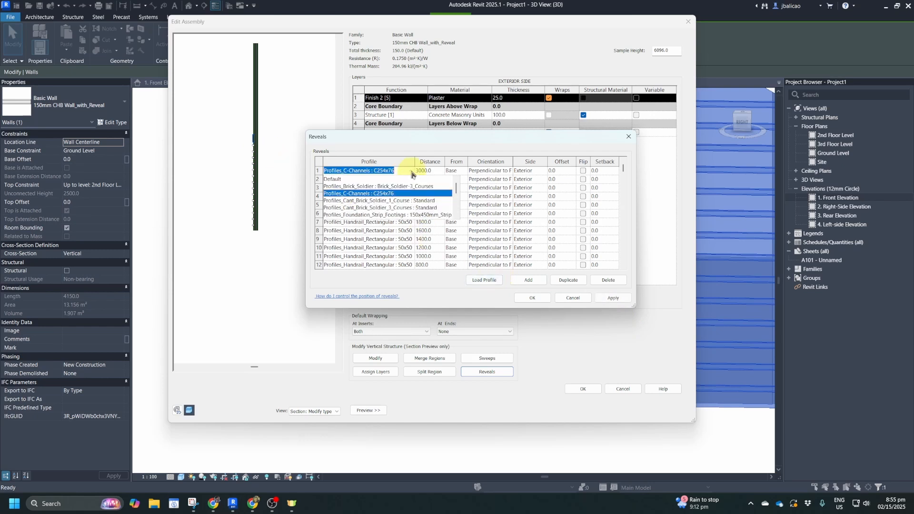
pyautogui.click(398, 215)
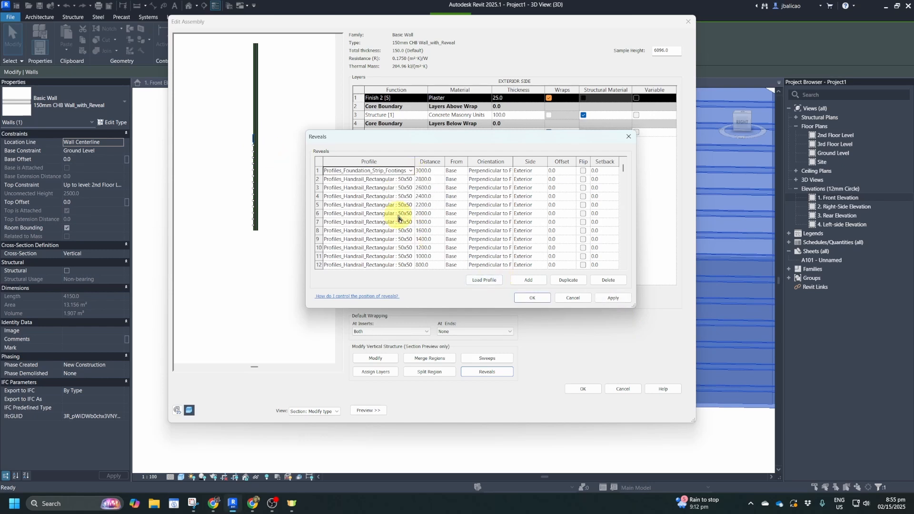
pyautogui.click(615, 298)
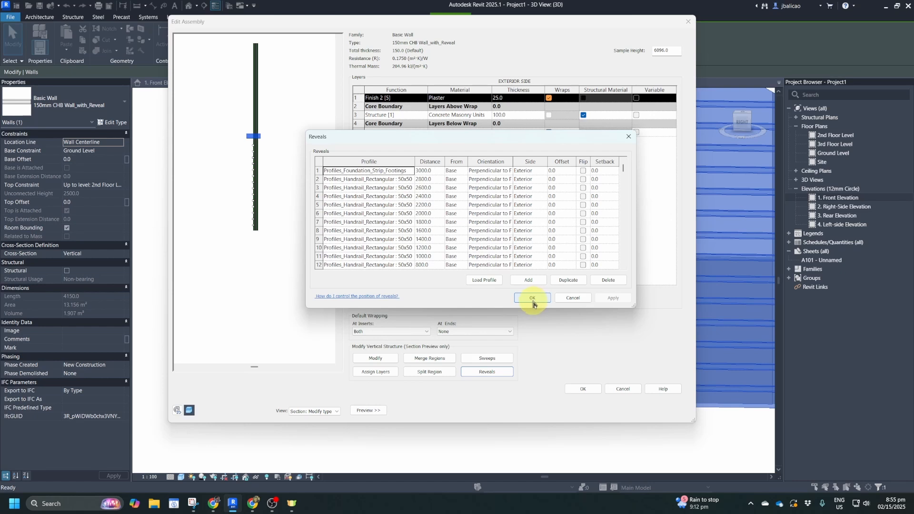
# - Restore the Profiles_Handrail_Rectangular : 50x50mm profile for the reveal at distance 3000, apply it and accept the reveals
pyautogui.click(412, 170)
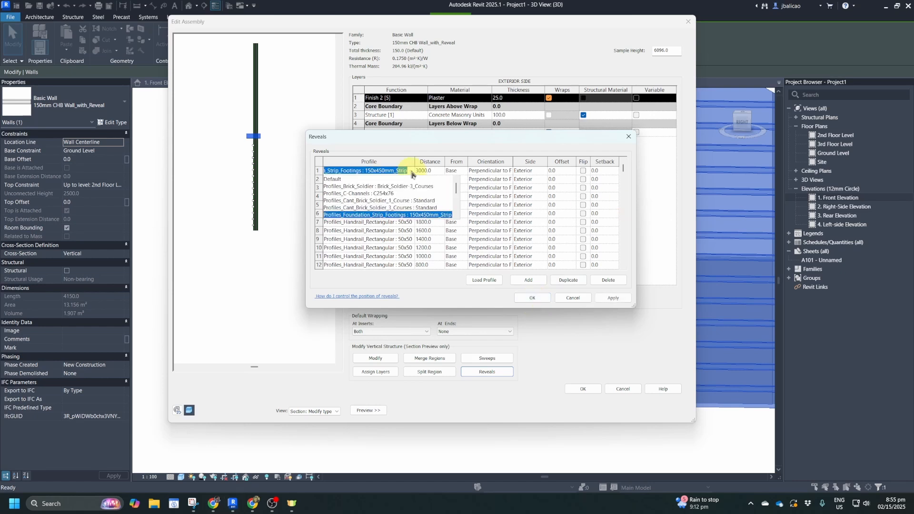
pyautogui.click(415, 177)
pyautogui.click(412, 170)
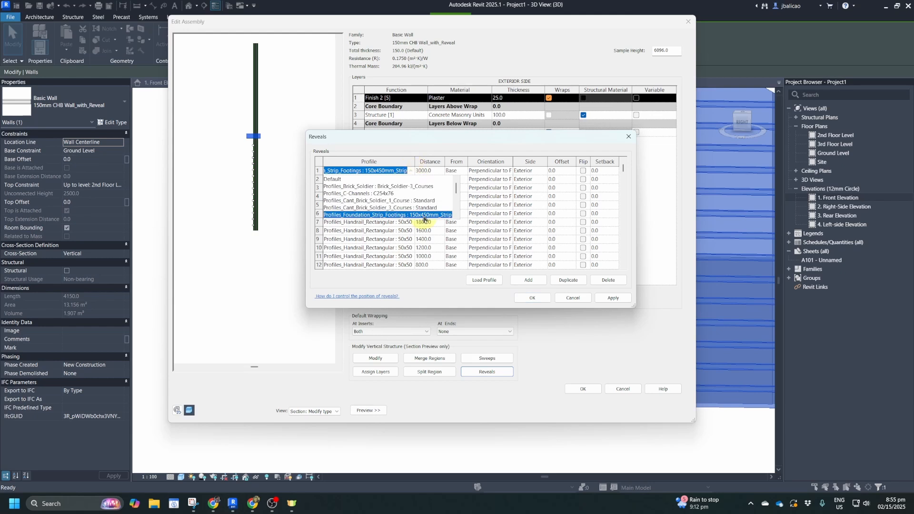
pyautogui.scroll(-5, 422, 210)
pyautogui.scroll(-1, 404, 213)
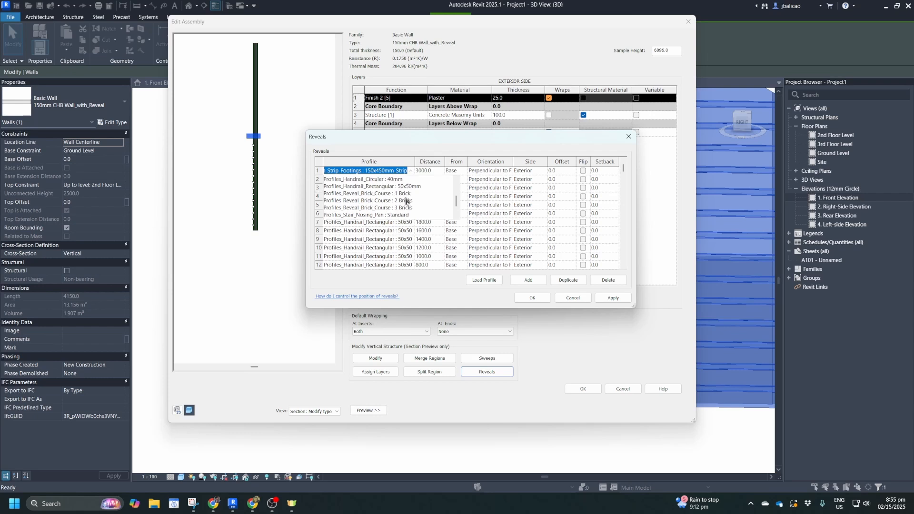
pyautogui.click(402, 195)
pyautogui.click(614, 298)
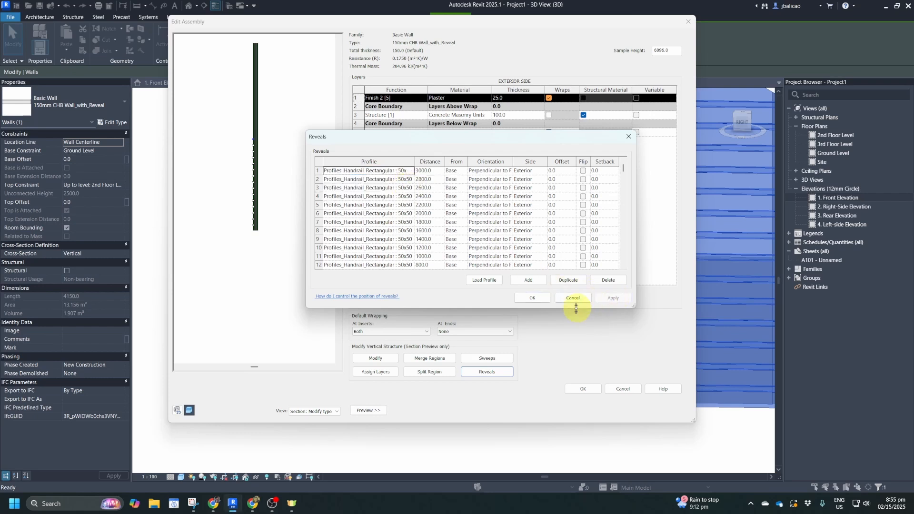
pyautogui.click(532, 298)
# - Add a wall sweep to the wall assembly with a Cant_Brick_Soldier profile at a distance of 2500 from the base
pyautogui.click(495, 359)
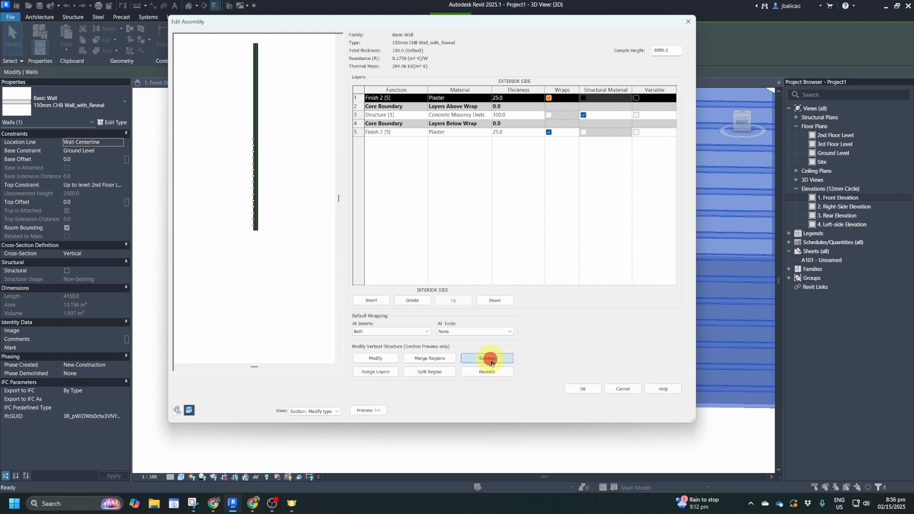
pyautogui.click(456, 281)
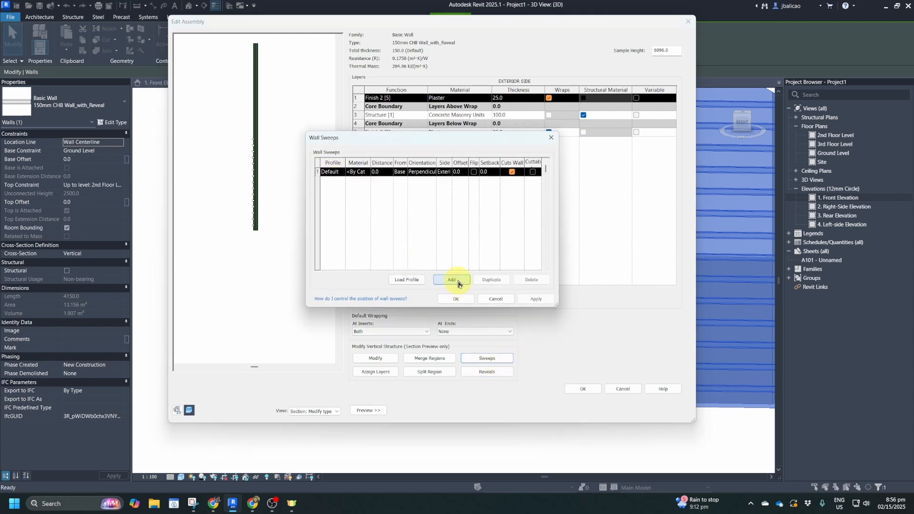
pyautogui.click(335, 171)
pyautogui.scroll(-1, 386, 199)
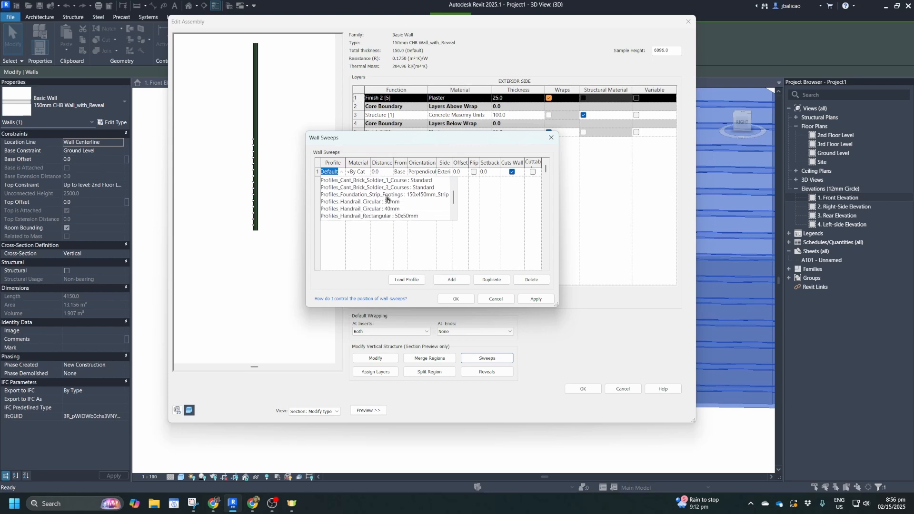
pyautogui.scroll(1, 386, 206)
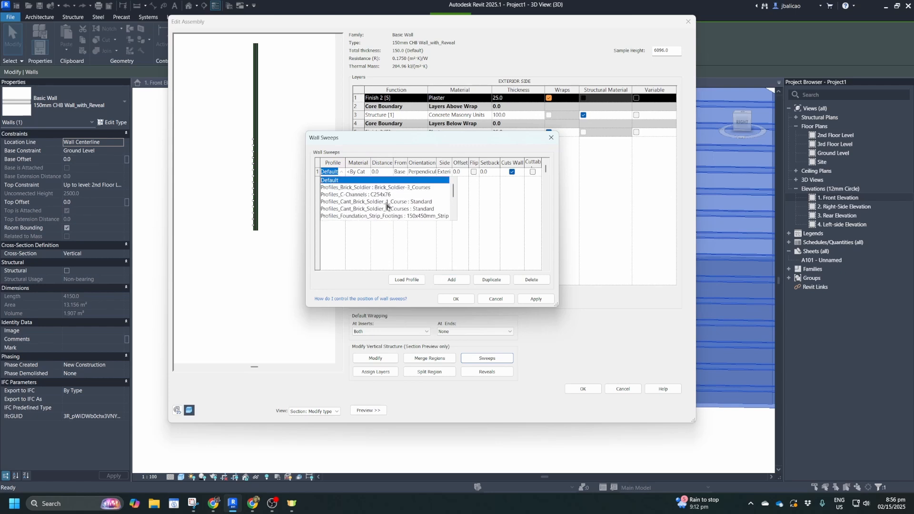
pyautogui.click(386, 208)
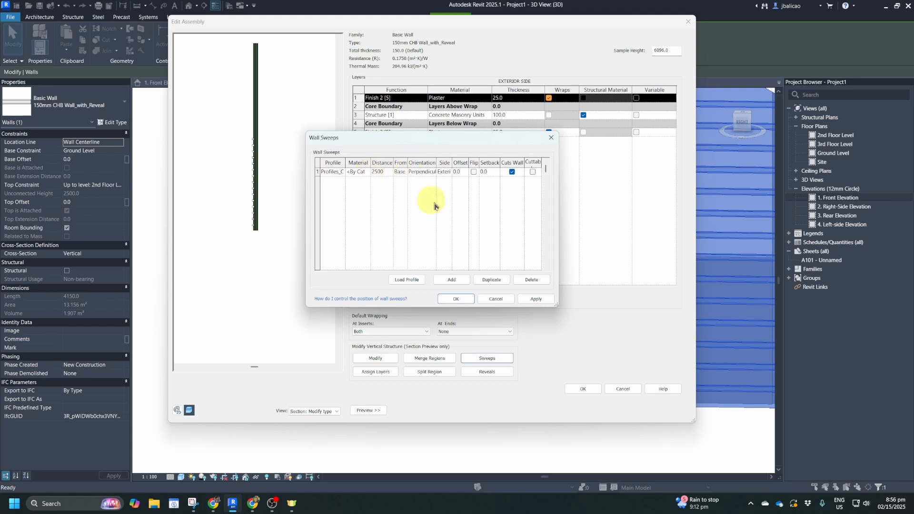
# - Search the materials for concrete, assign the Concrete material to the wall sweep and apply the change
pyautogui.click(367, 173)
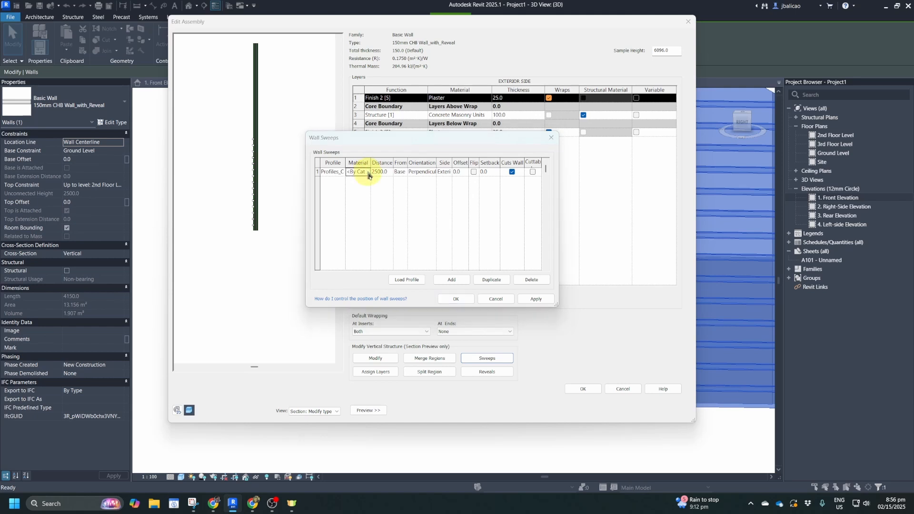
pyautogui.click(368, 172)
pyautogui.scroll(1, 371, 149)
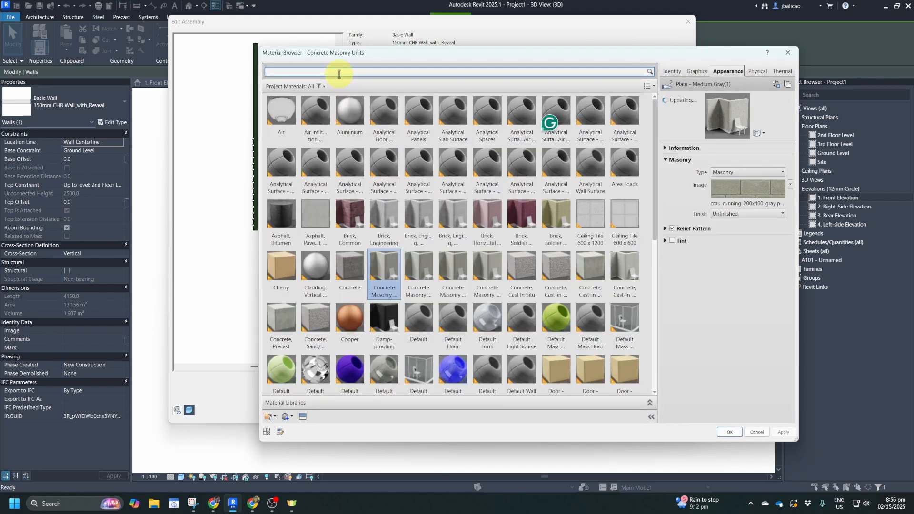
pyautogui.write('cc')
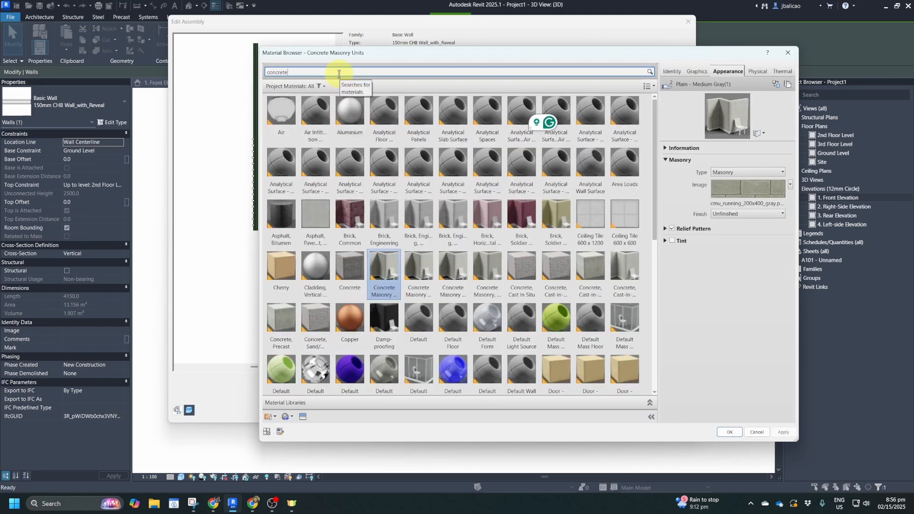
pyautogui.click(278, 123)
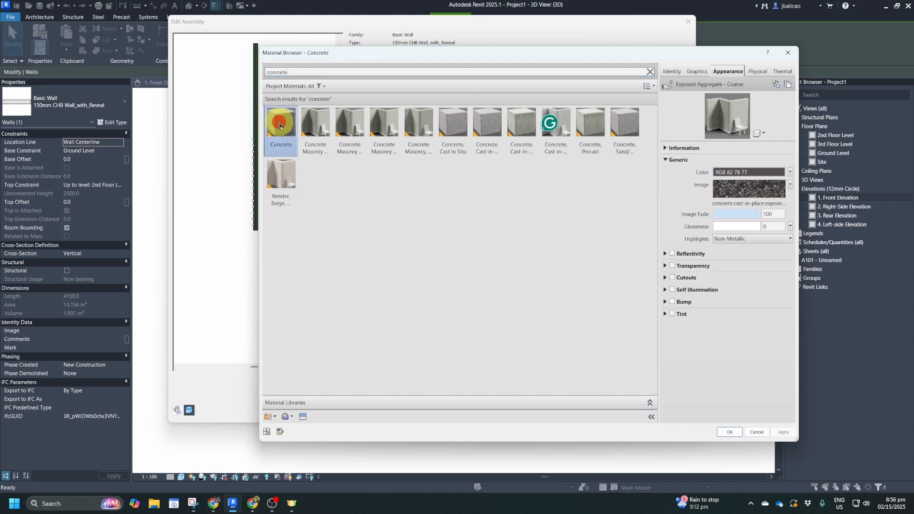
pyautogui.click(729, 432)
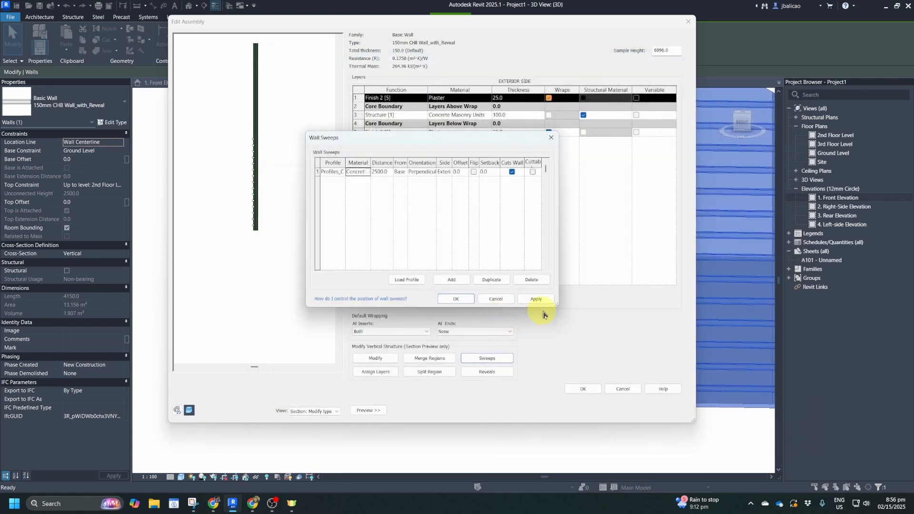
pyautogui.click(536, 300)
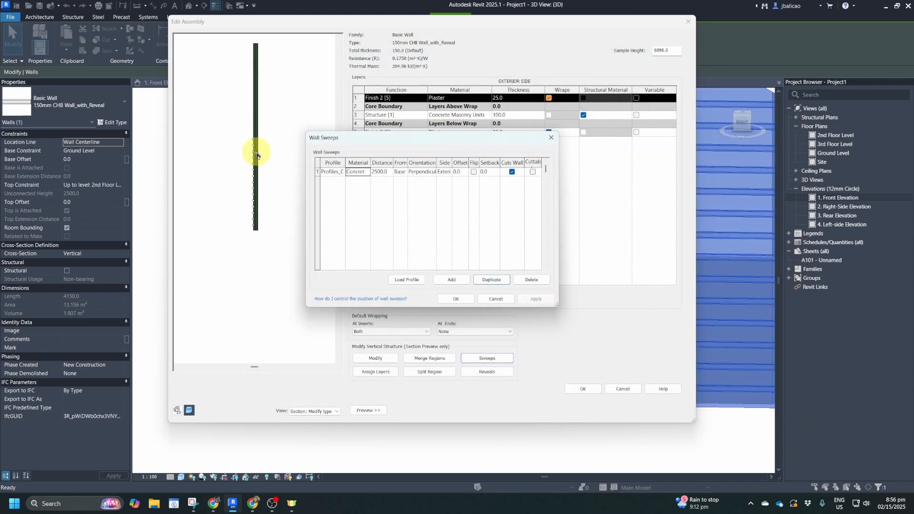
# - Set the wall sweep's setback to 150 and apply it to the preview
pyautogui.click(491, 172)
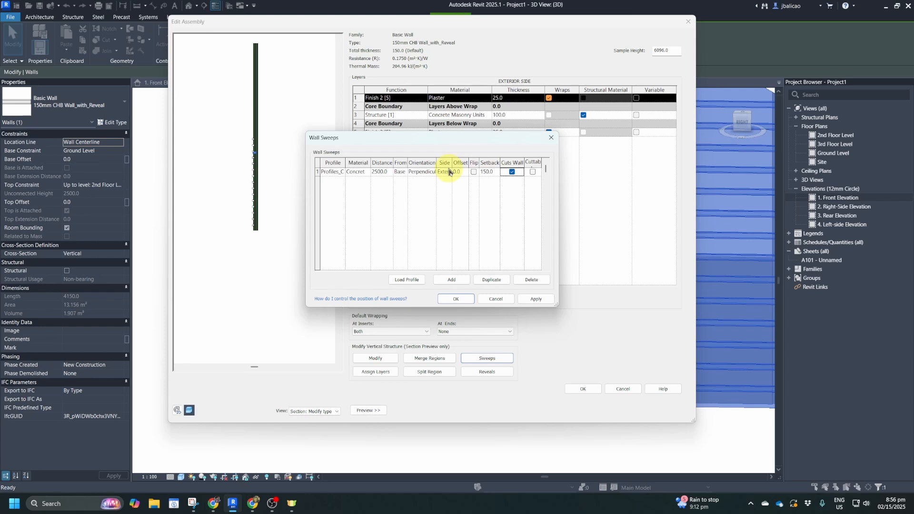
pyautogui.click(546, 300)
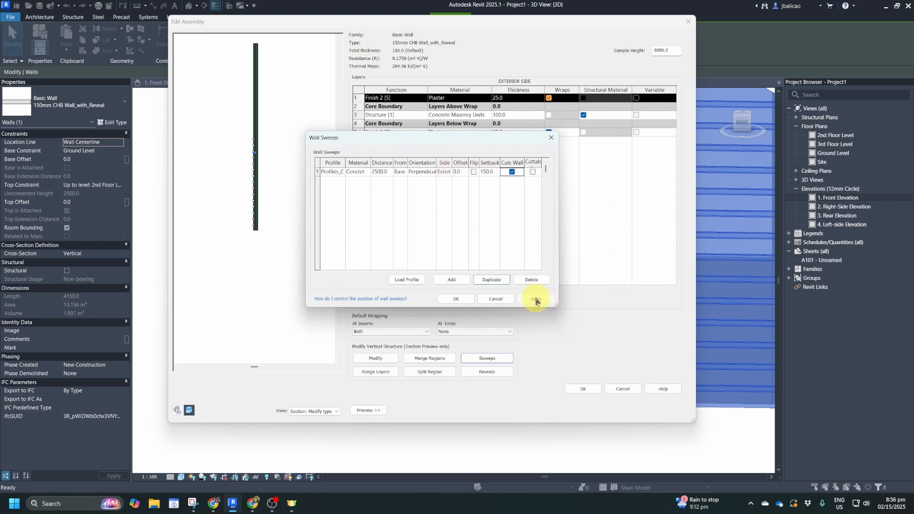
# - Reset the wall sweep's setback to 0, set its offset to 150 and apply the change
pyautogui.click(496, 172)
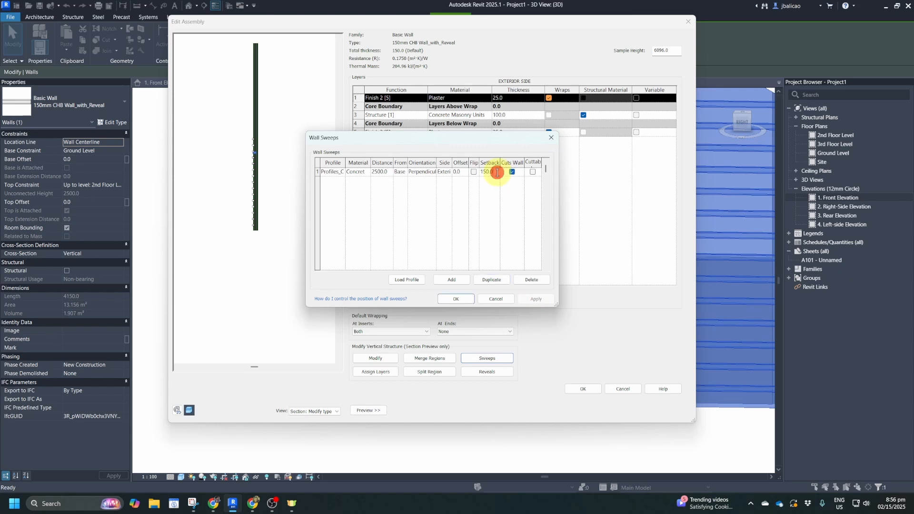
pyautogui.click(463, 171)
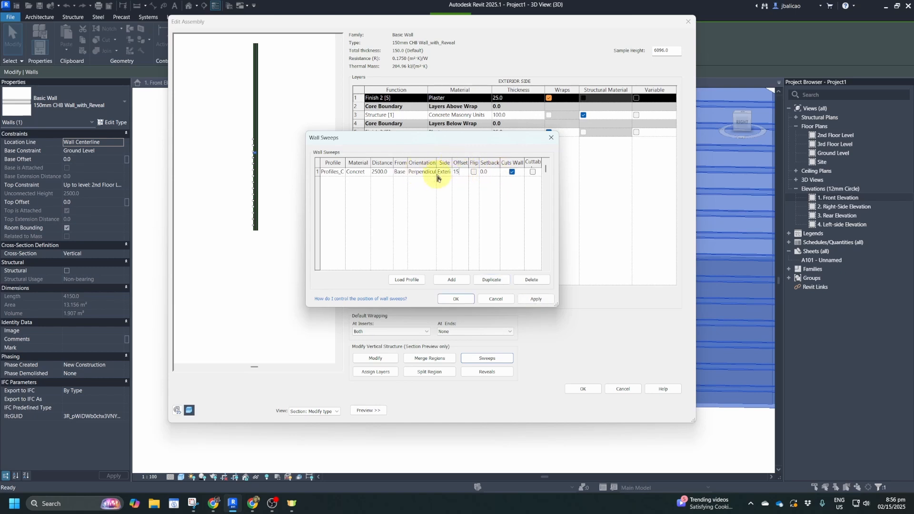
pyautogui.click(538, 299)
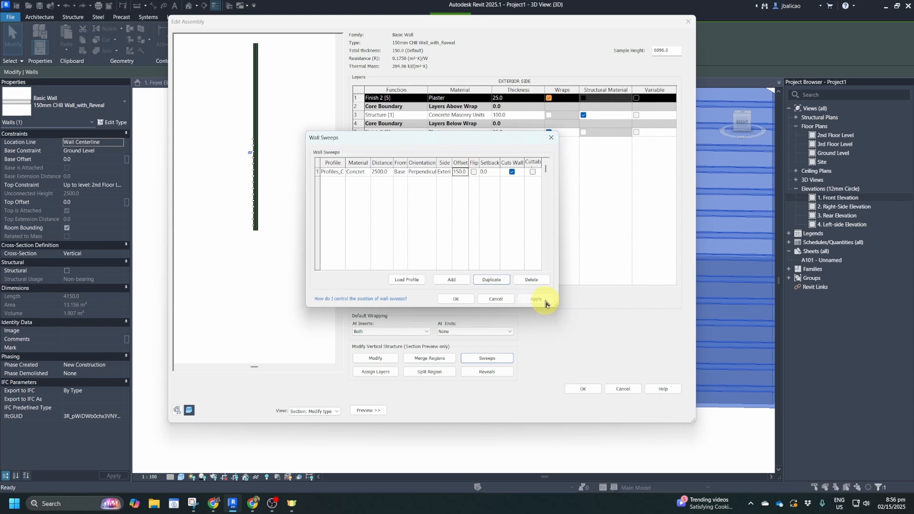
# - Set the wall sweep's offset to 50, apply it, accept the wall type changes and deselect the wall
pyautogui.click(465, 172)
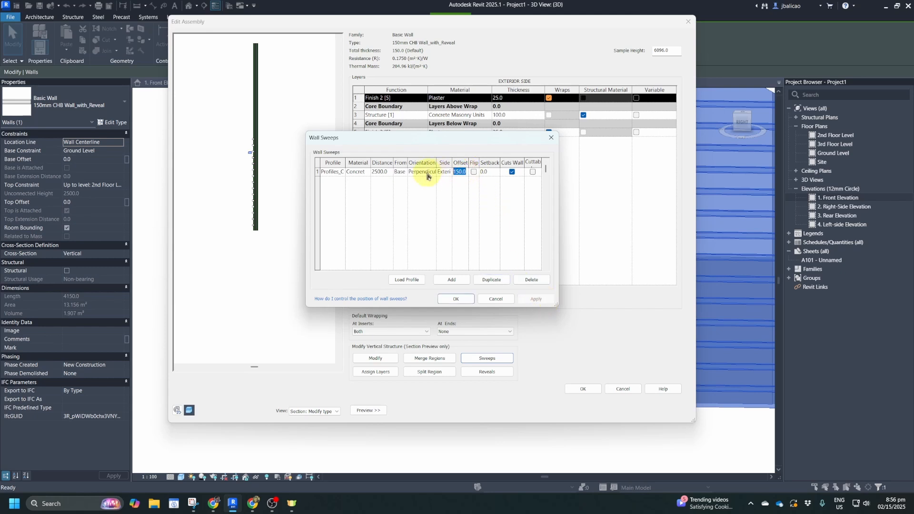
pyautogui.click(537, 298)
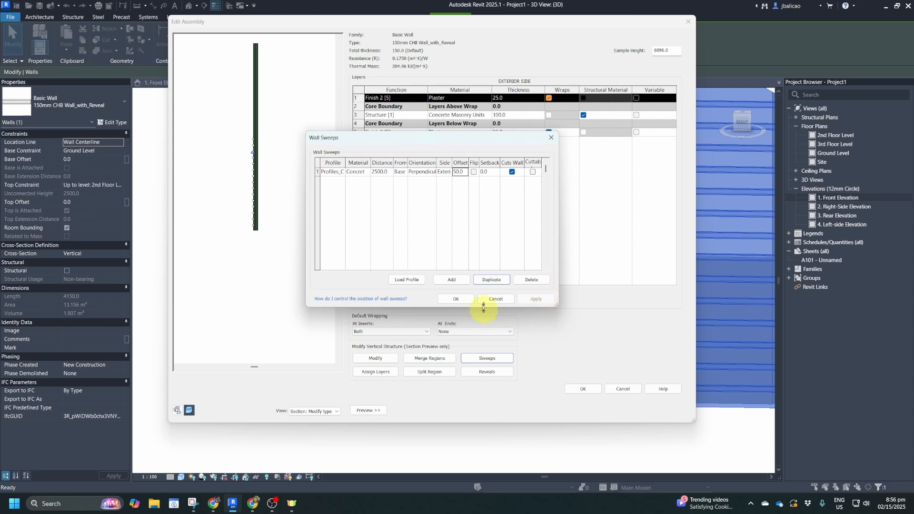
pyautogui.click(460, 298)
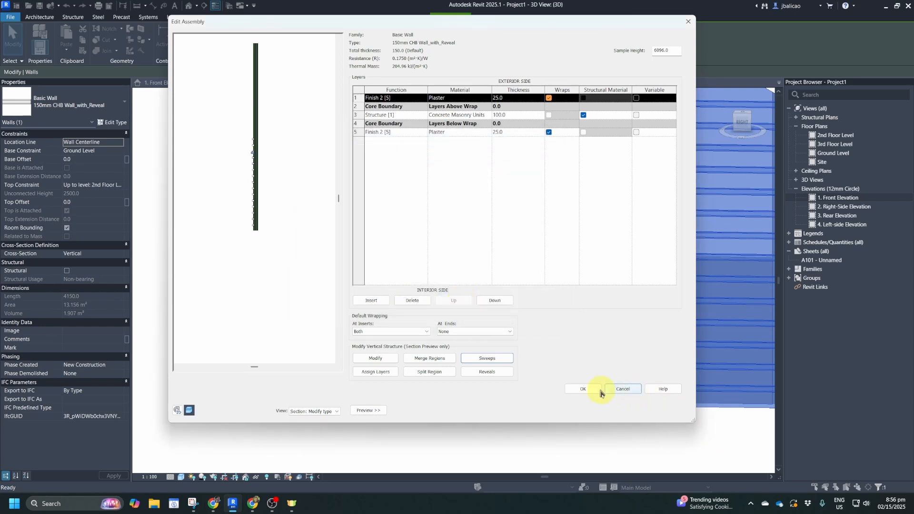
pyautogui.click(585, 388)
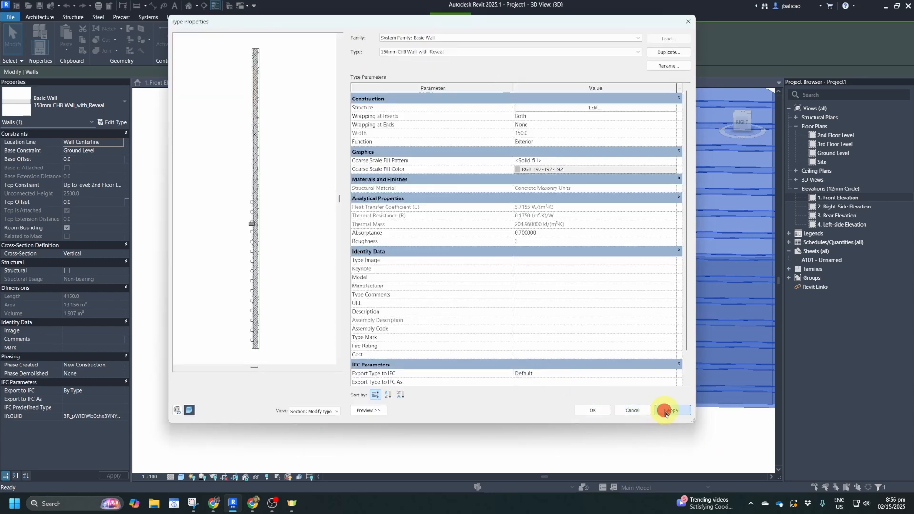
pyautogui.click(593, 410)
pyautogui.click(559, 439)
pyautogui.scroll(-2, 558, 439)
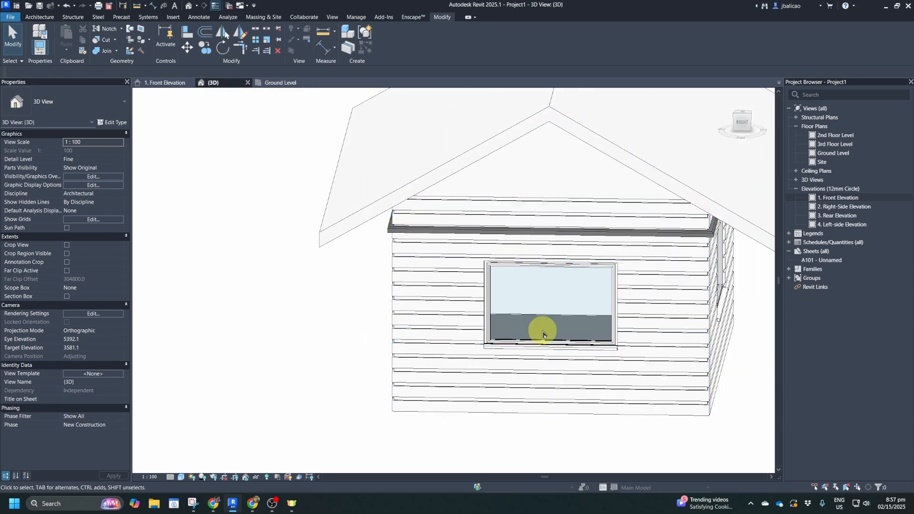
# - Duplicate the gable wall's type under the name 150mm CHB Wall_with_Reveal 2
pyautogui.keyDown('shift'); pyautogui.moveTo(627, 333); pyautogui.dragTo(476, 202, button='middle'); pyautogui.keyUp('shift')
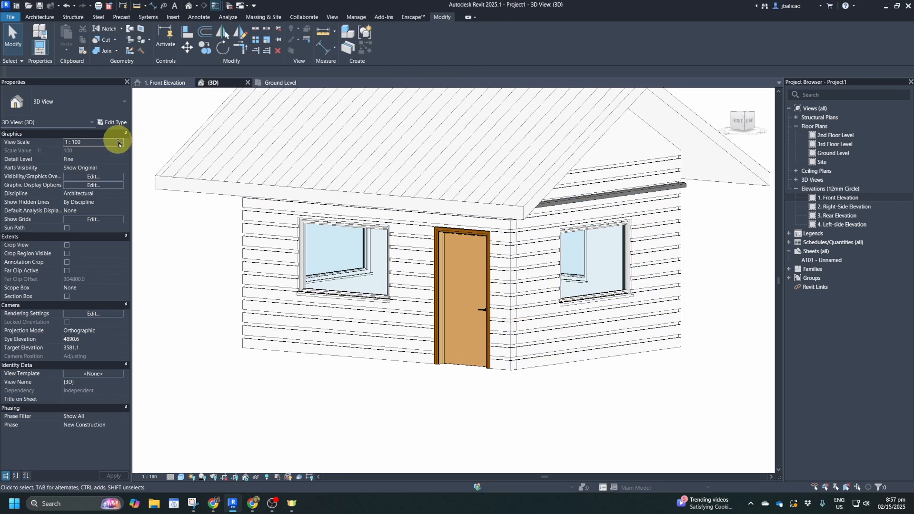
pyautogui.click(573, 353)
pyautogui.click(114, 122)
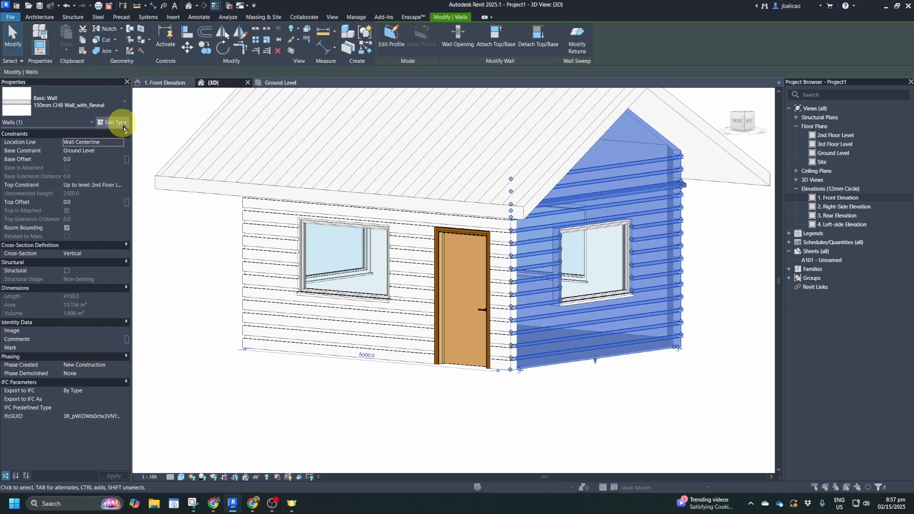
pyautogui.click(668, 52)
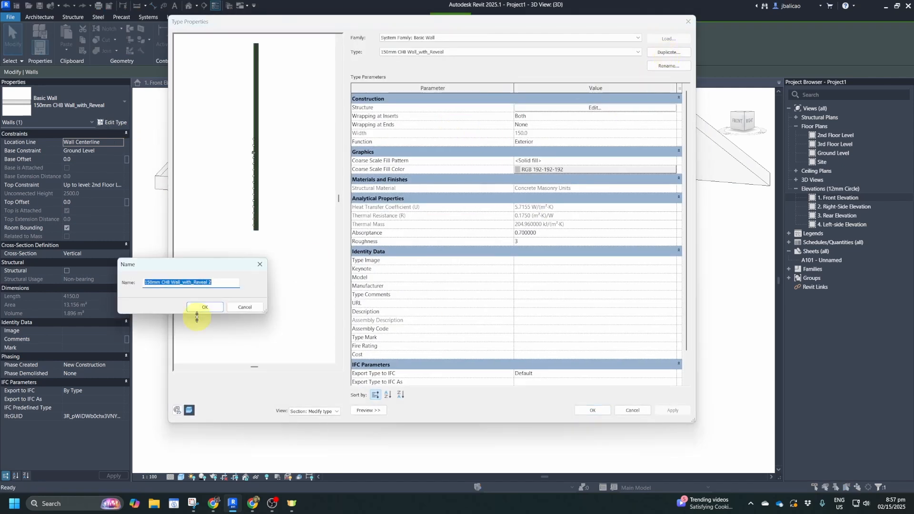
pyautogui.click(218, 283)
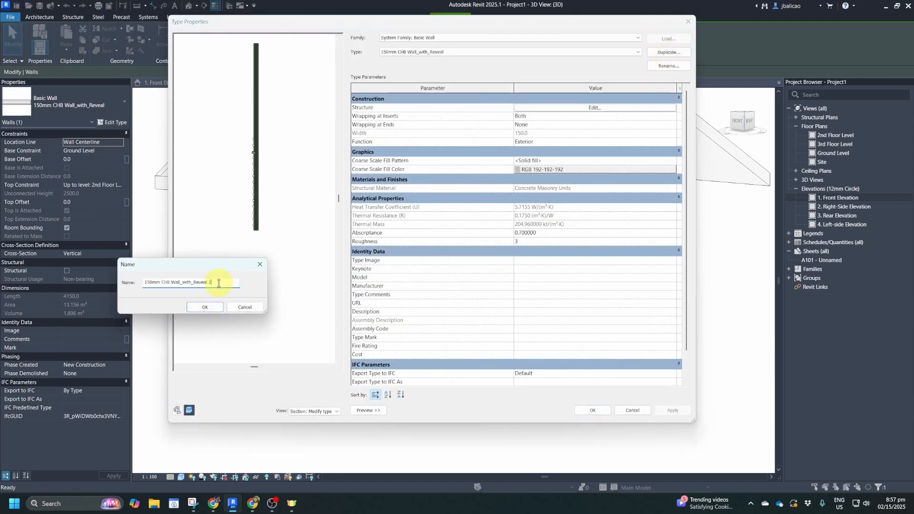
pyautogui.click(208, 307)
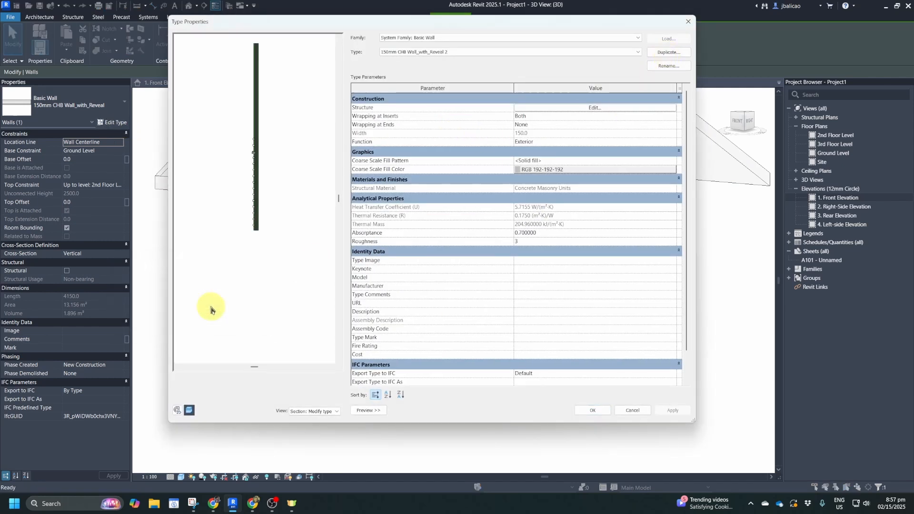
# - Open the duplicated type's reveals and examine the profiles available for the reveal at distance 200
pyautogui.click(595, 108)
pyautogui.click(489, 376)
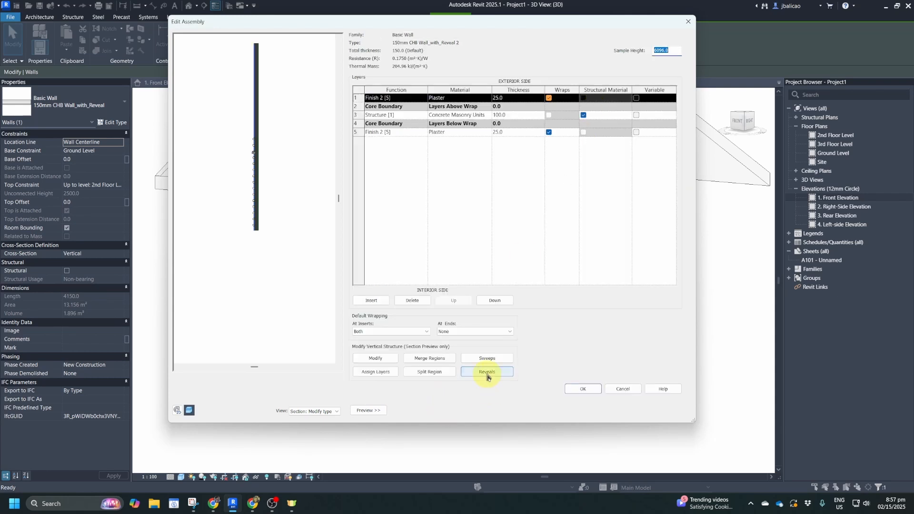
pyautogui.scroll(-2, 394, 219)
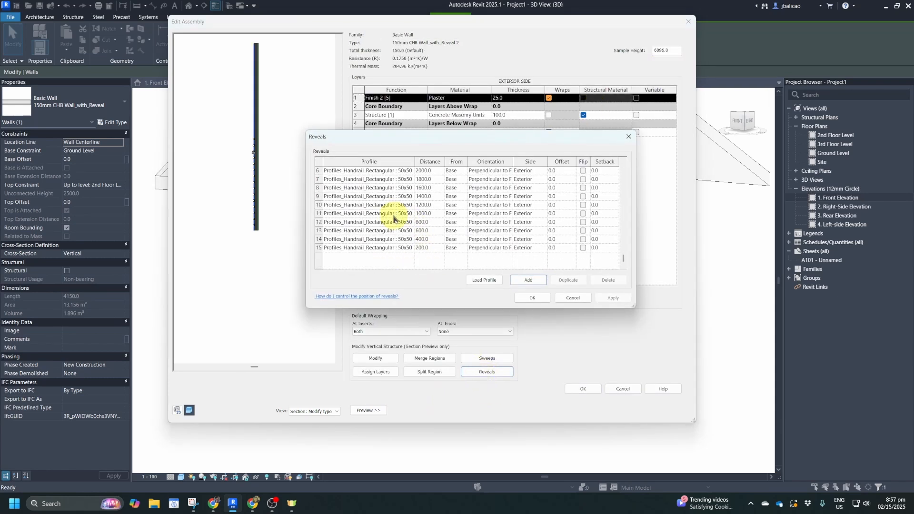
pyautogui.scroll(-2, 393, 226)
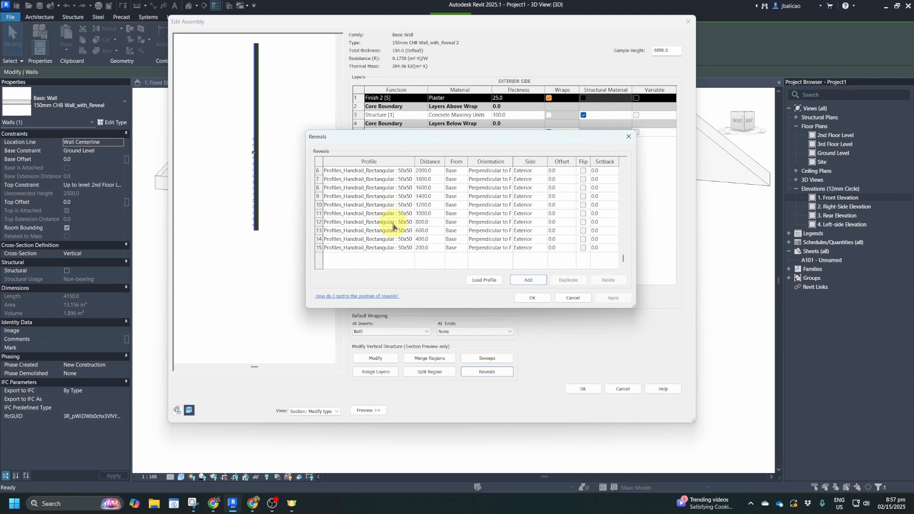
pyautogui.click(413, 249)
pyautogui.scroll(5, 404, 269)
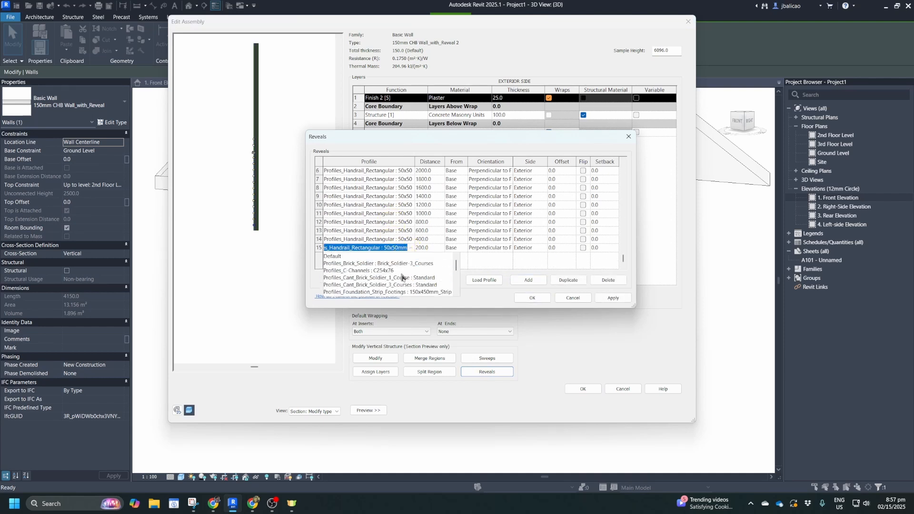
pyautogui.scroll(-5, 402, 279)
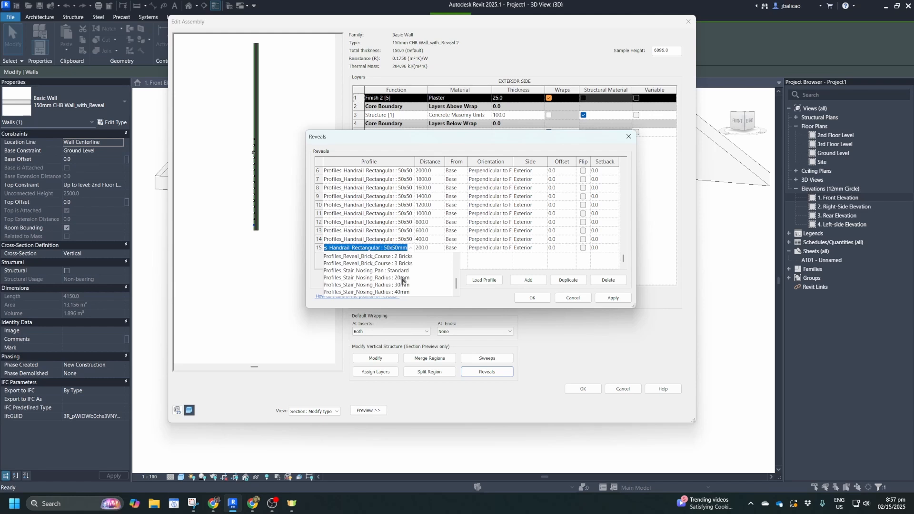
pyautogui.scroll(2, 402, 282)
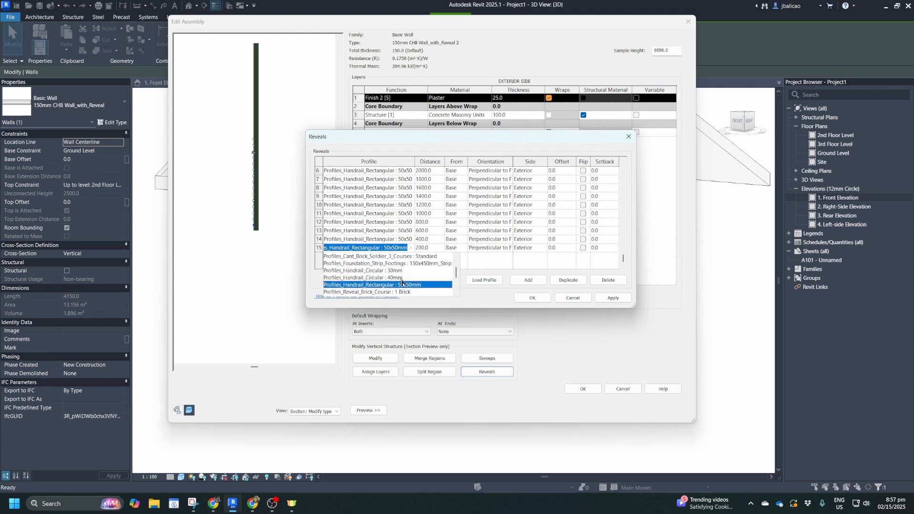
pyautogui.scroll(2, 402, 282)
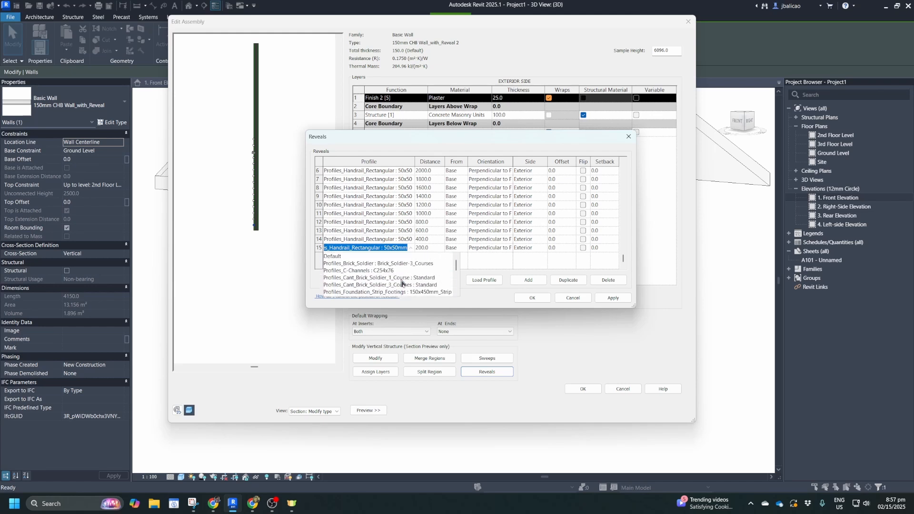
pyautogui.click(482, 304)
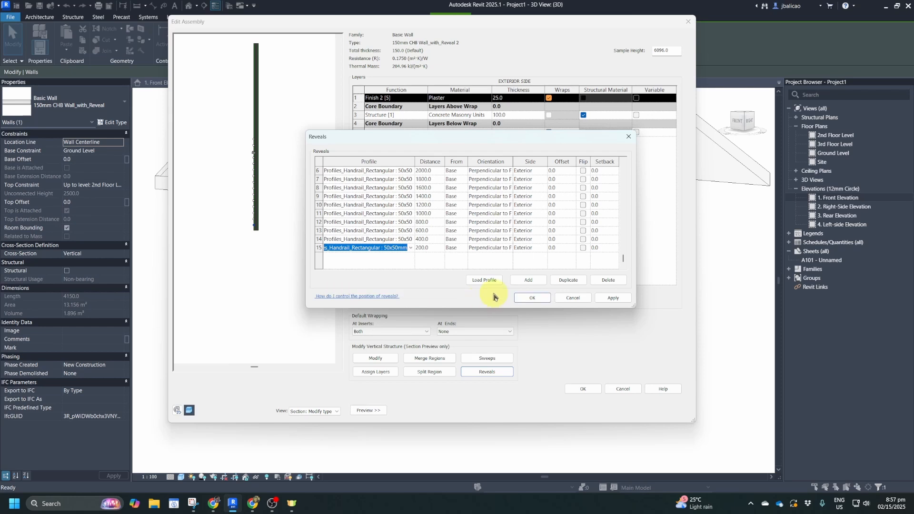
# - Open the family browser for loading a profile, close it and cancel all edits to the duplicated wall type
pyautogui.click(490, 281)
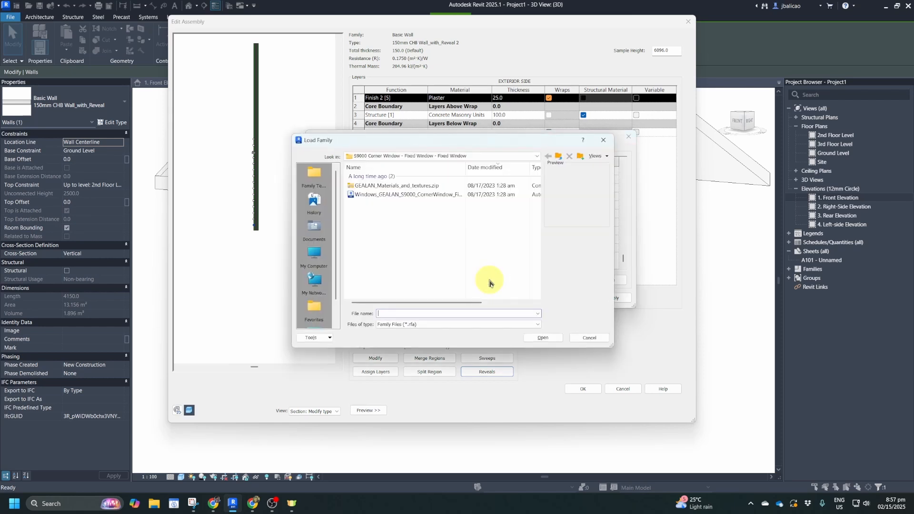
pyautogui.click(603, 140)
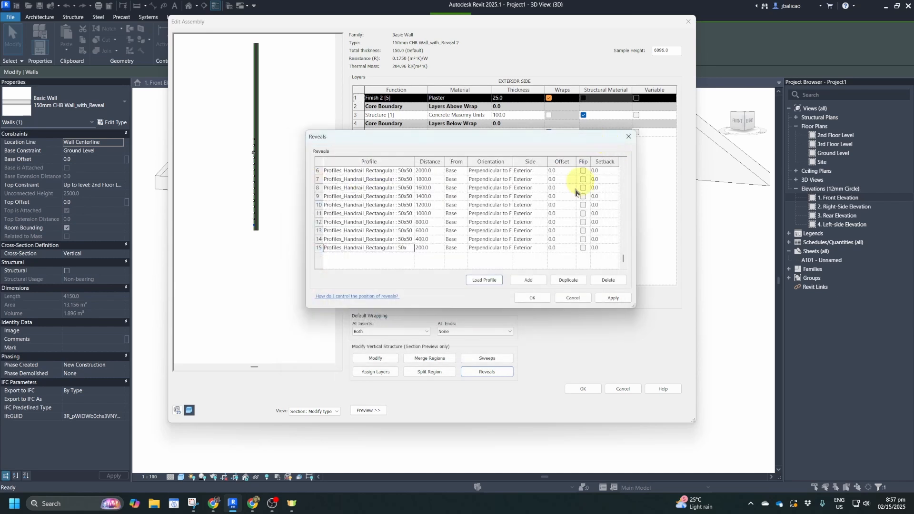
pyautogui.click(572, 299)
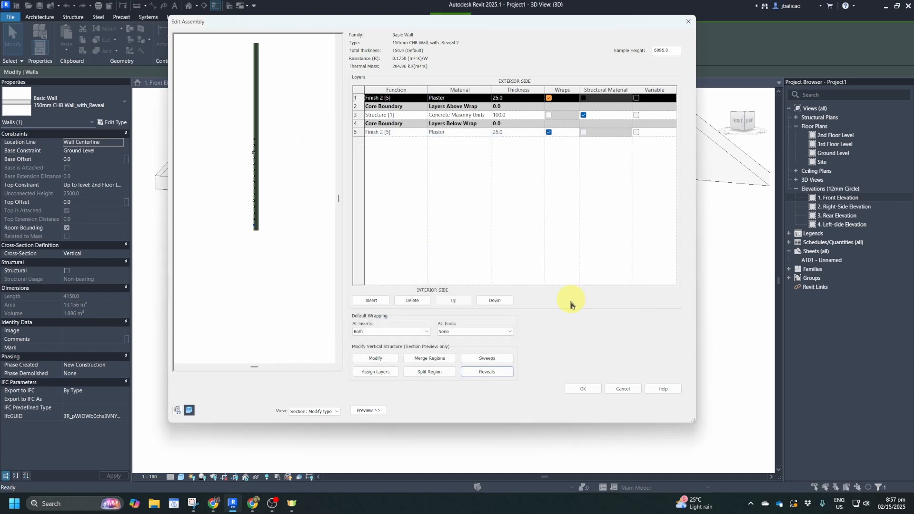
pyautogui.click(624, 389)
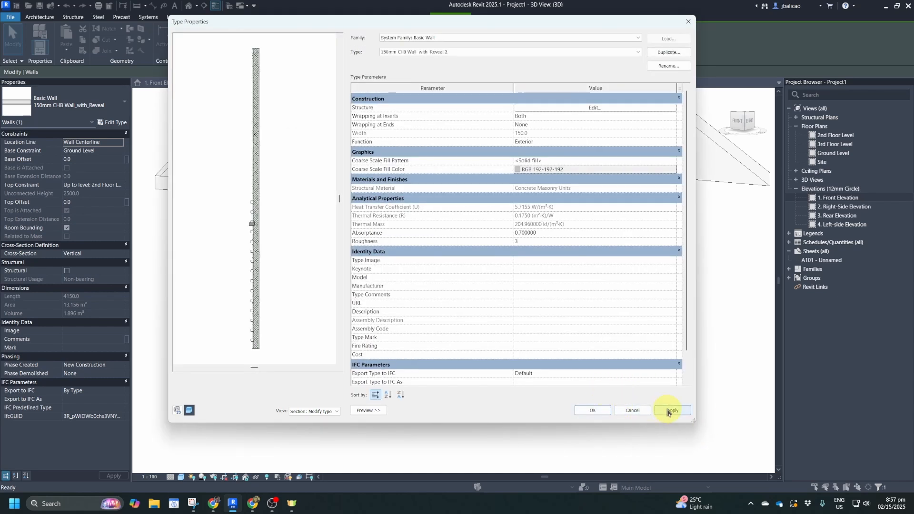
pyautogui.click(642, 409)
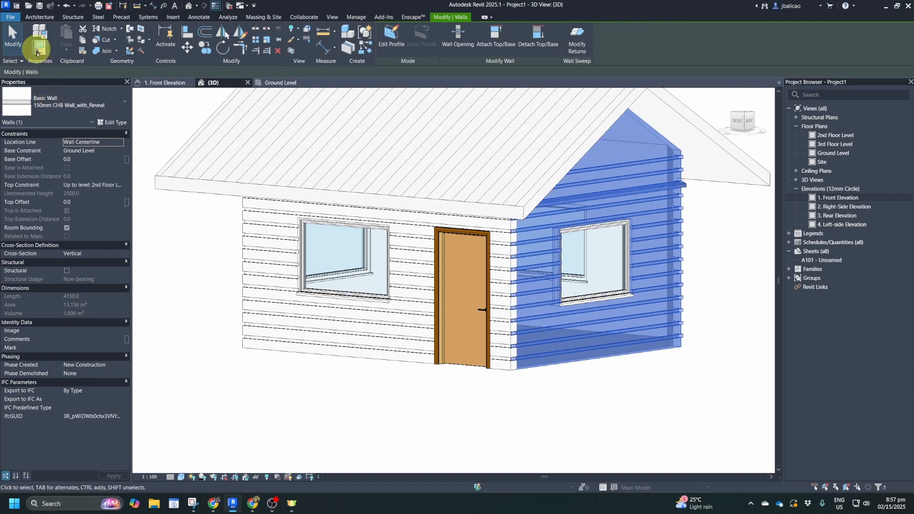
# - Show the family templates as a detailed list and create a new family from Metric Profile.rft
pyautogui.click(17, 6)
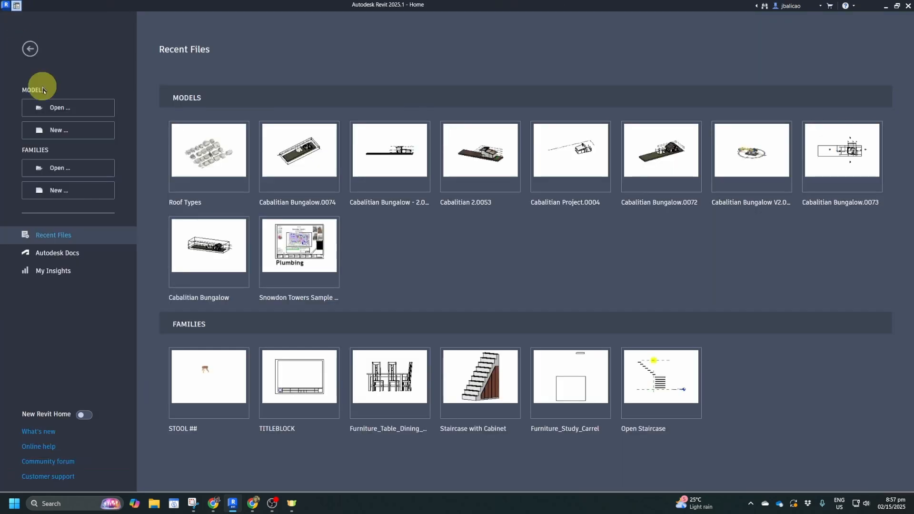
pyautogui.click(58, 194)
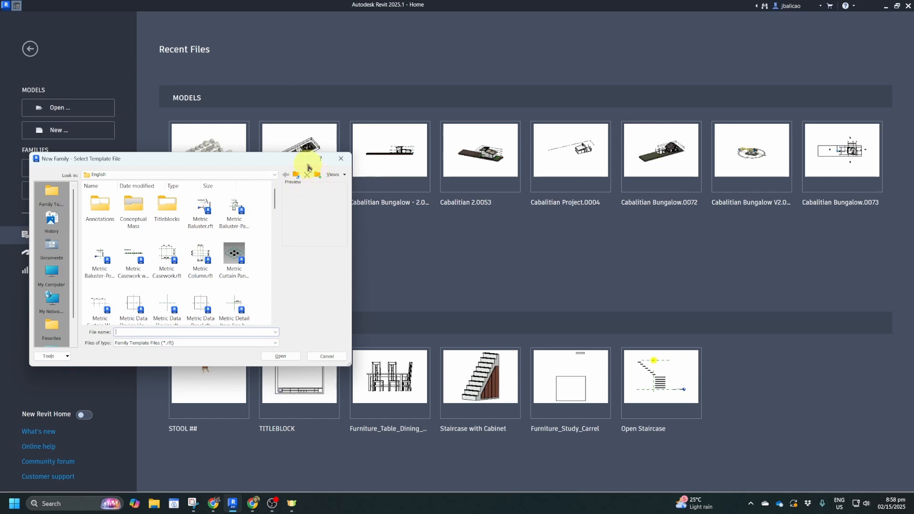
pyautogui.moveTo(300, 154); pyautogui.dragTo(473, 94)
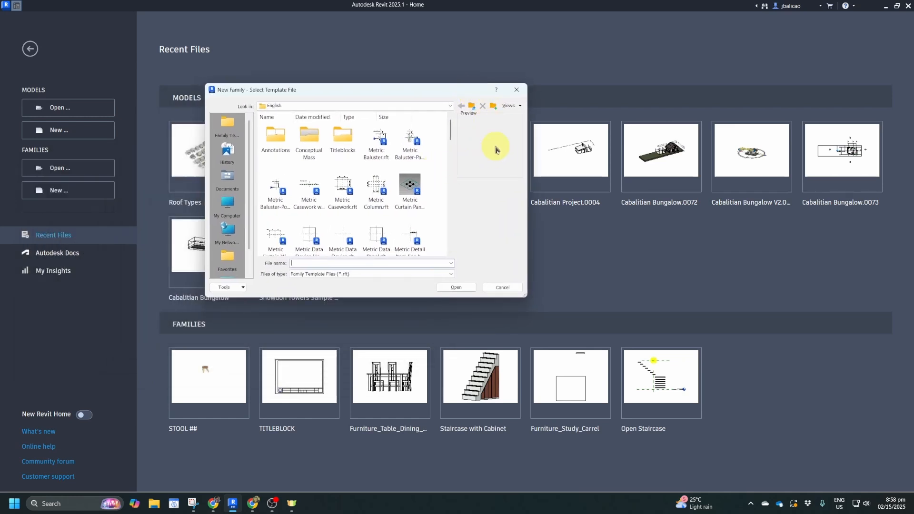
pyautogui.click(507, 106)
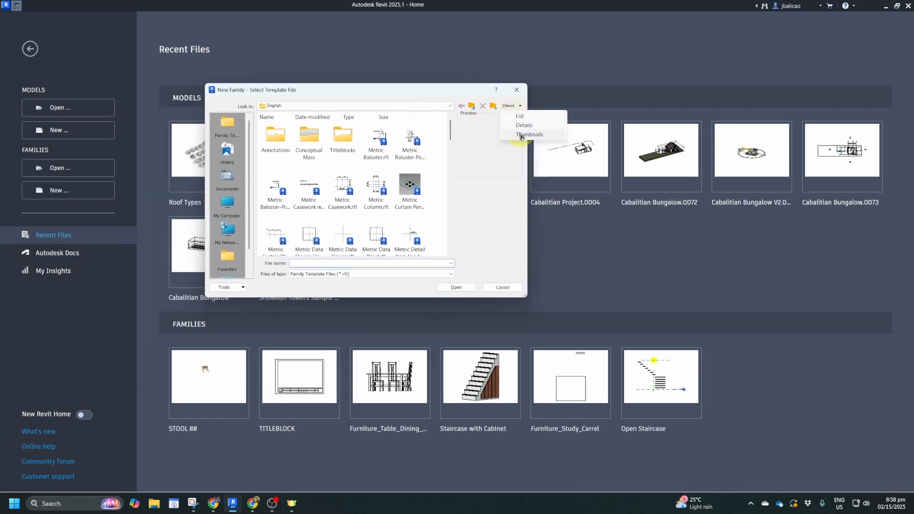
pyautogui.click(519, 126)
pyautogui.scroll(-12, 366, 176)
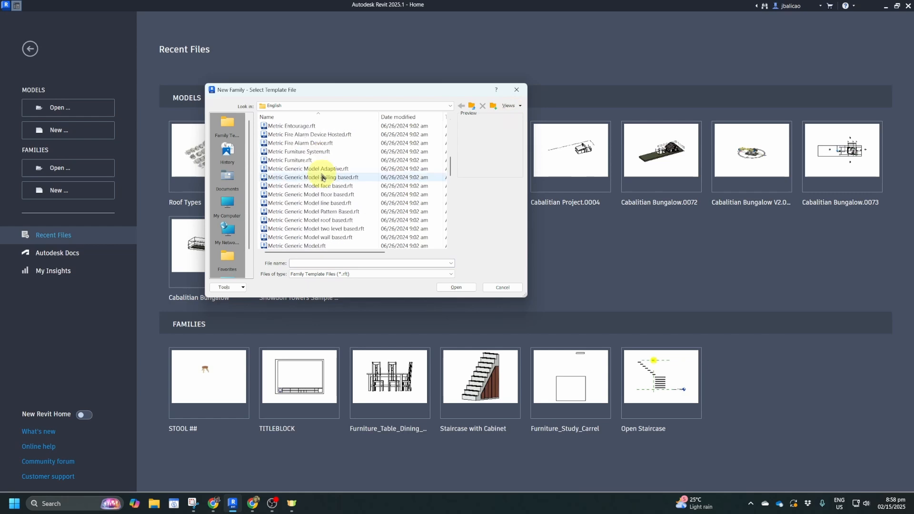
pyautogui.scroll(-4, 322, 177)
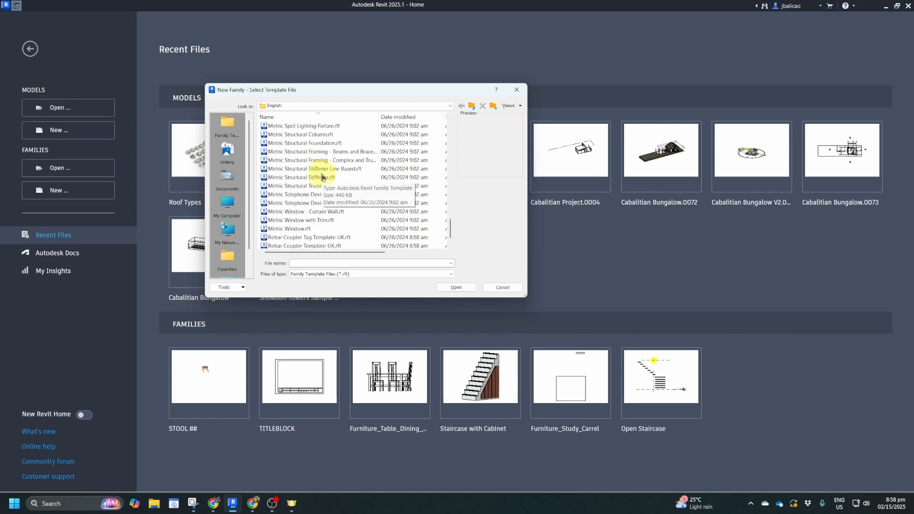
pyautogui.scroll(4, 376, 198)
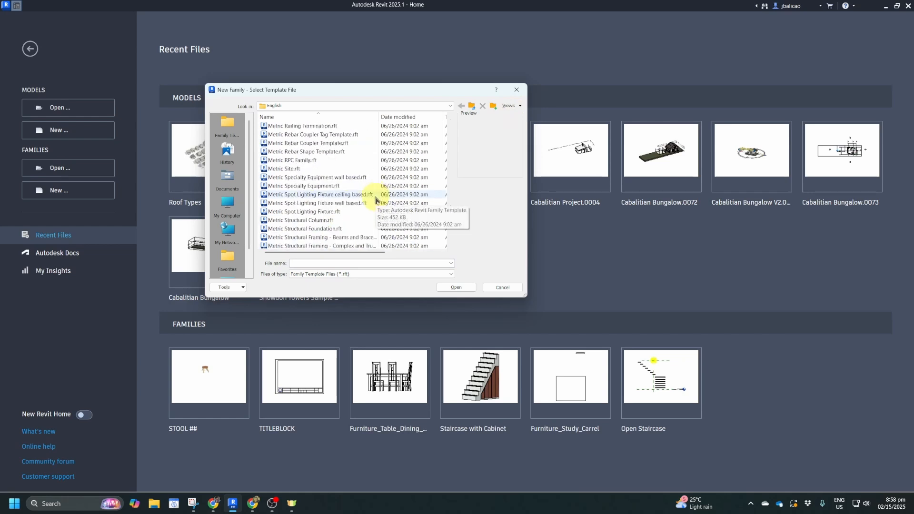
pyautogui.scroll(4, 374, 196)
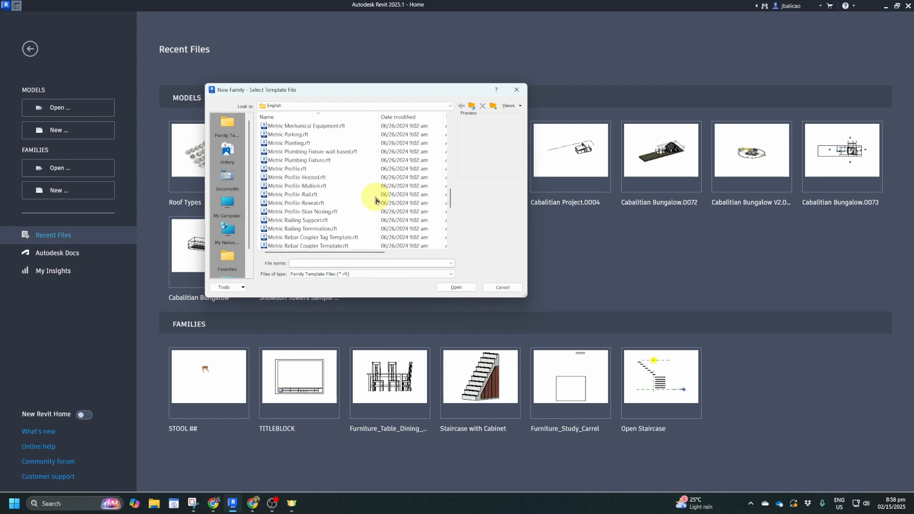
pyautogui.click(288, 170)
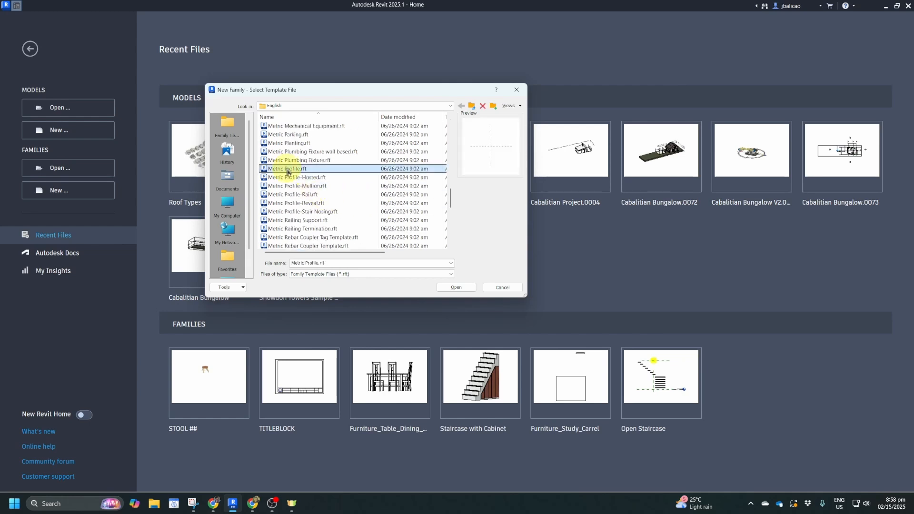
pyautogui.click(455, 287)
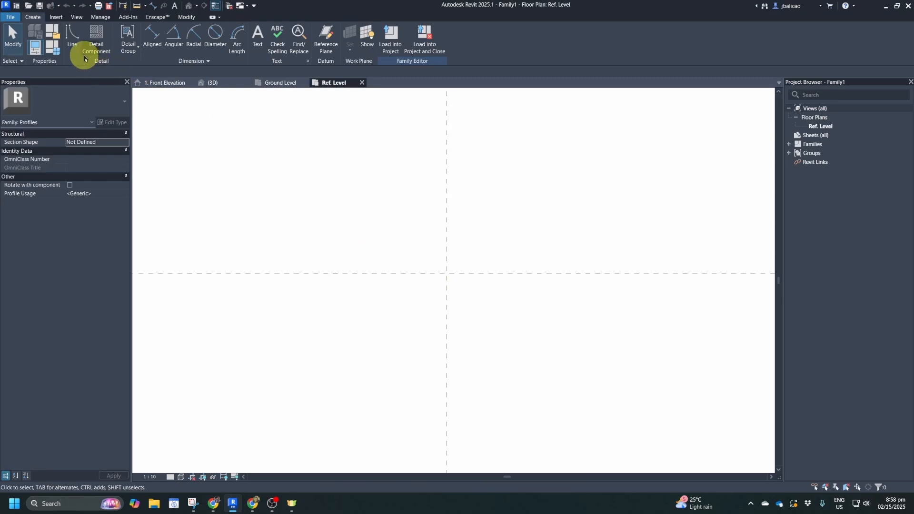
# - Draw a closed right-triangle profile starting at the reference planes' intersection, with its vertical side on the centre plane and a 25 mm wide top edge
pyautogui.click(72, 39)
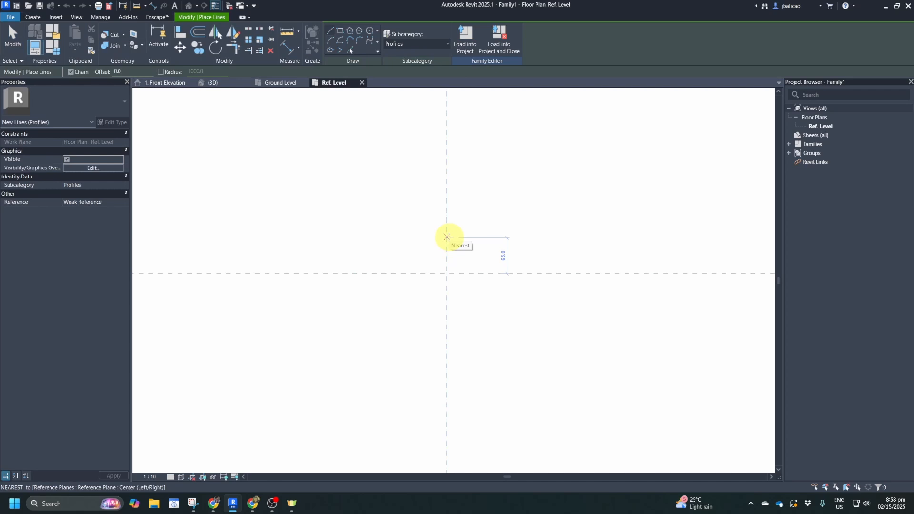
pyautogui.click(446, 237)
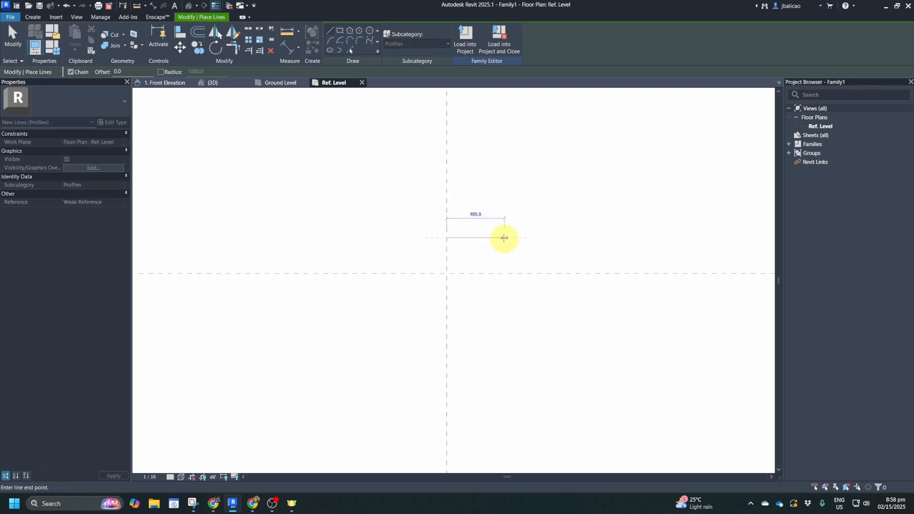
pyautogui.press('Escape')
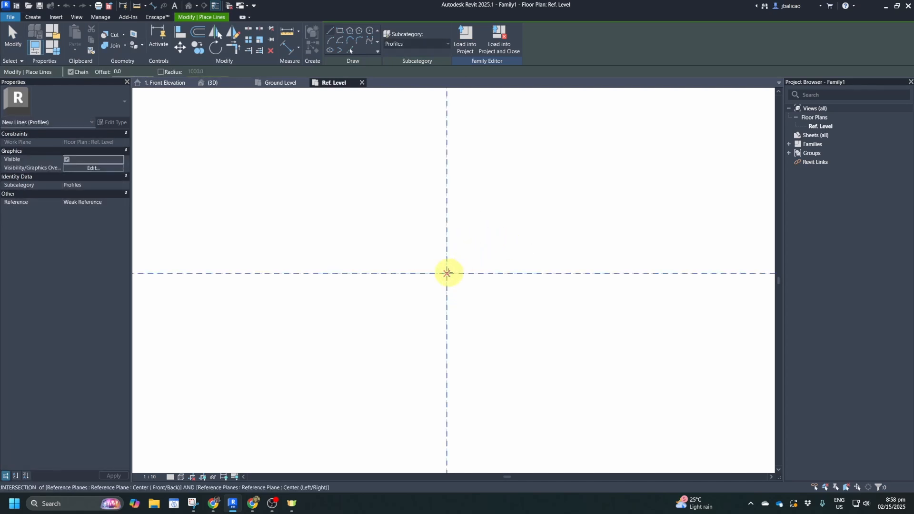
pyautogui.click(448, 272)
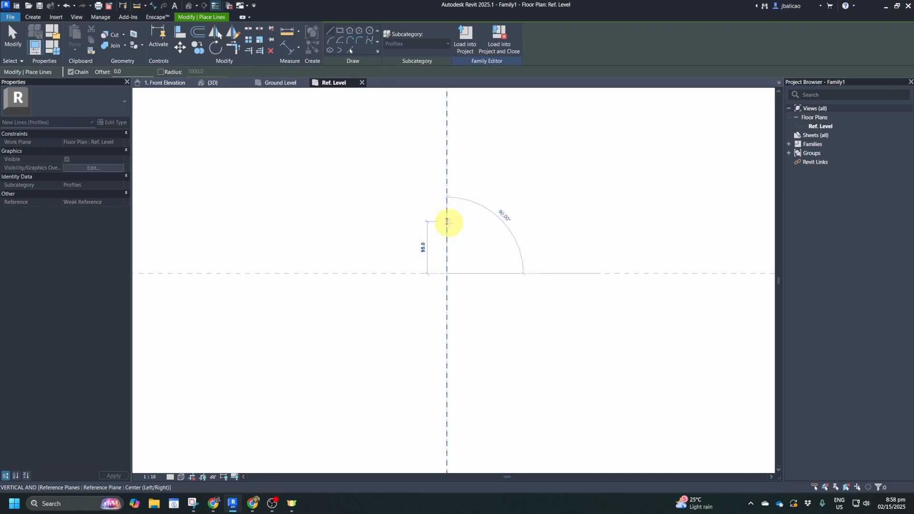
pyautogui.click(447, 218)
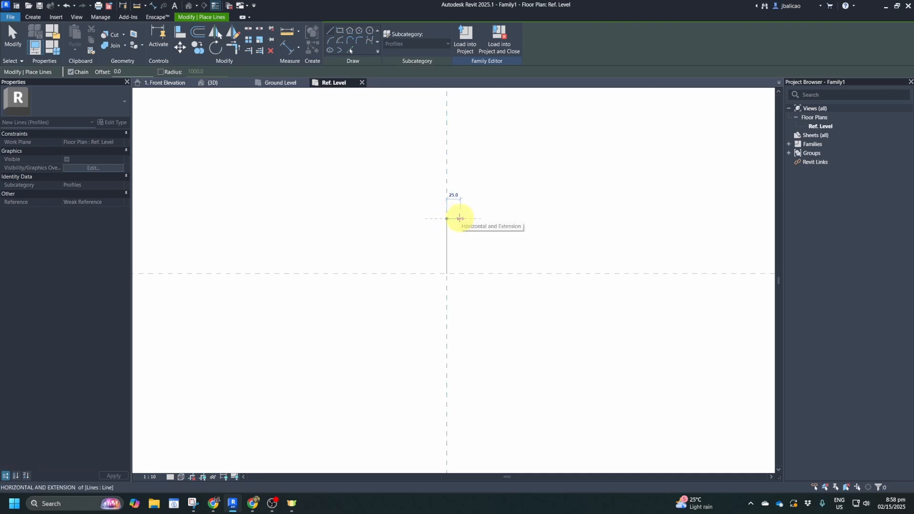
pyautogui.click(460, 219)
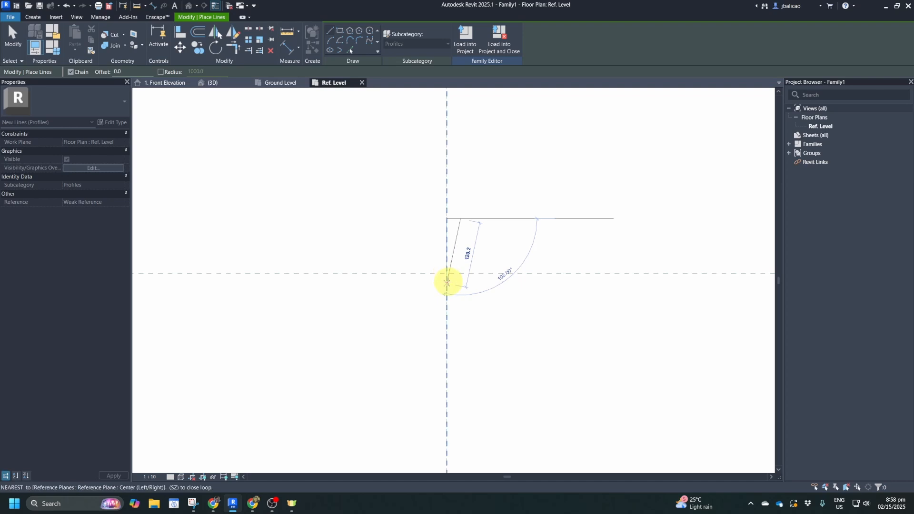
pyautogui.click(447, 273)
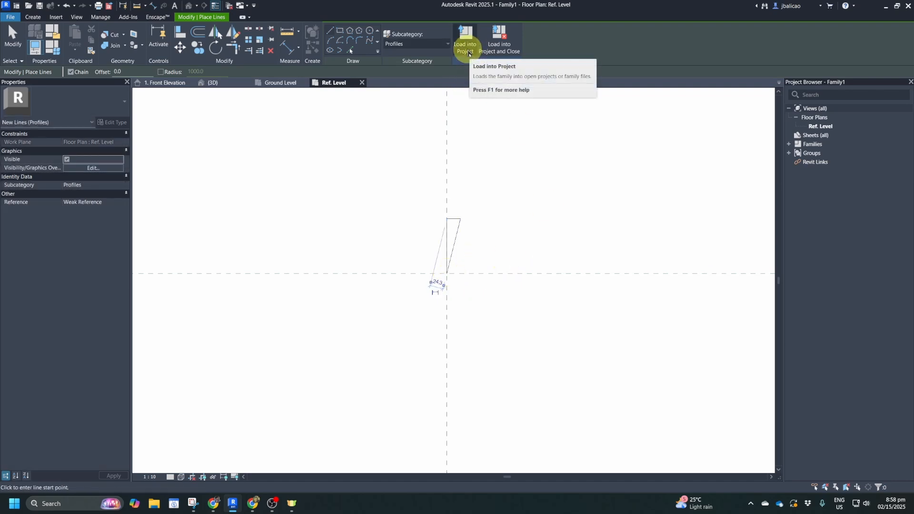
# - Load the profile family into the project and expand the project's Profiles families
pyautogui.click(468, 52)
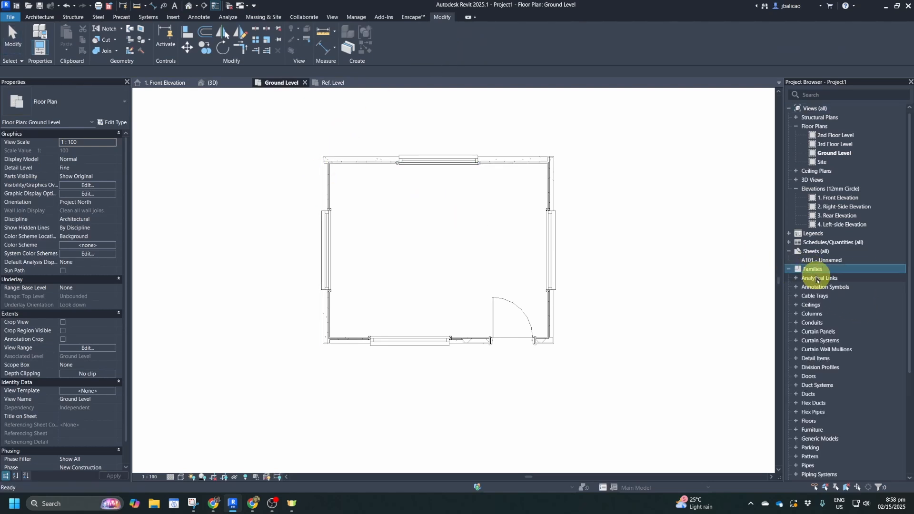
pyautogui.scroll(-5, 790, 282)
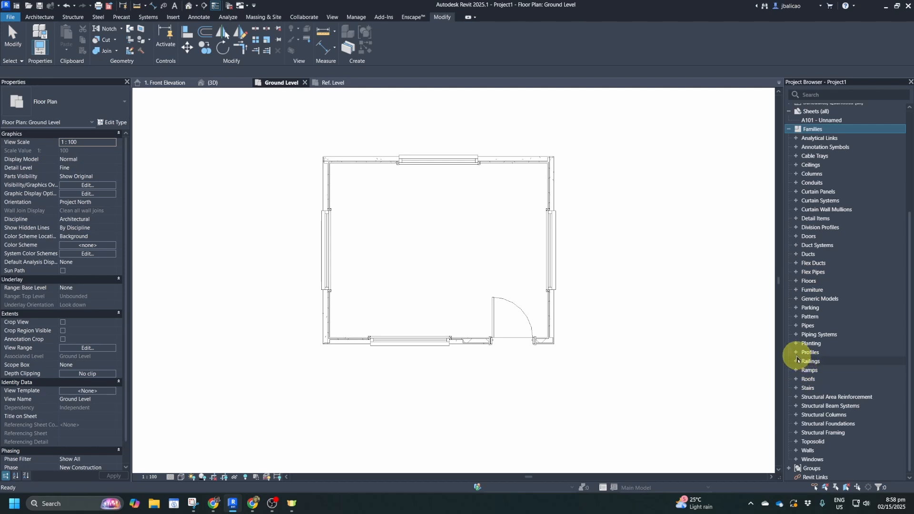
pyautogui.click(796, 352)
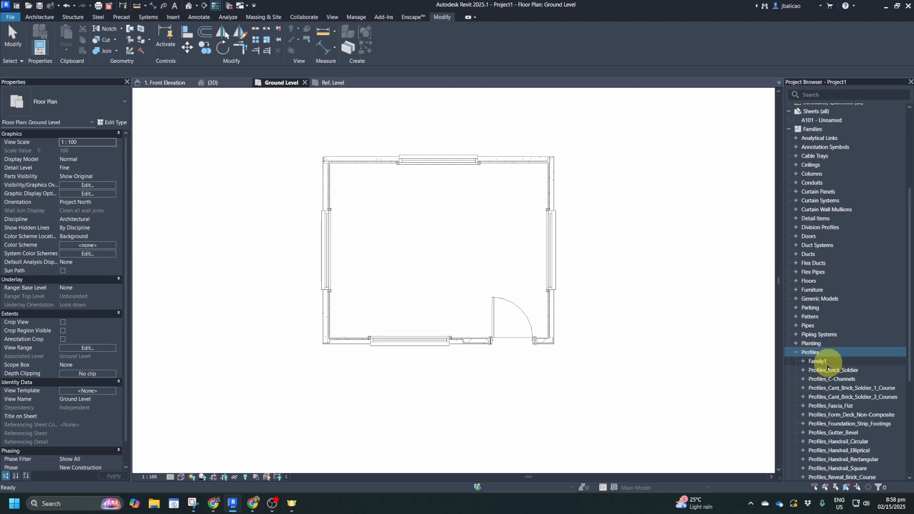
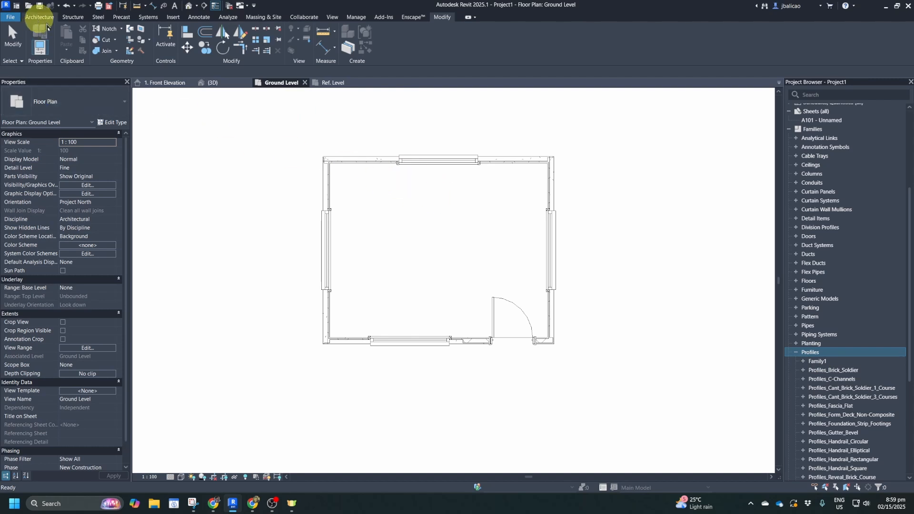
# - Switch to the 3D view of the house
pyautogui.click(283, 149)
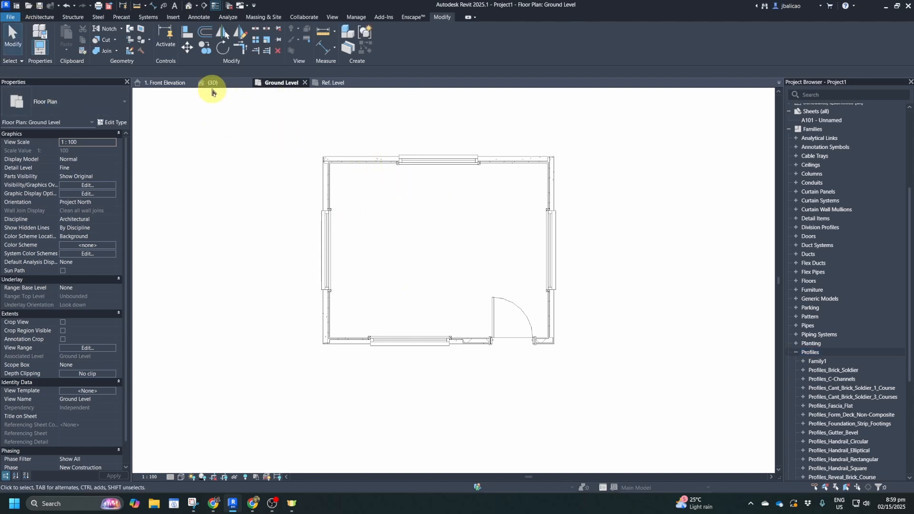
pyautogui.click(213, 83)
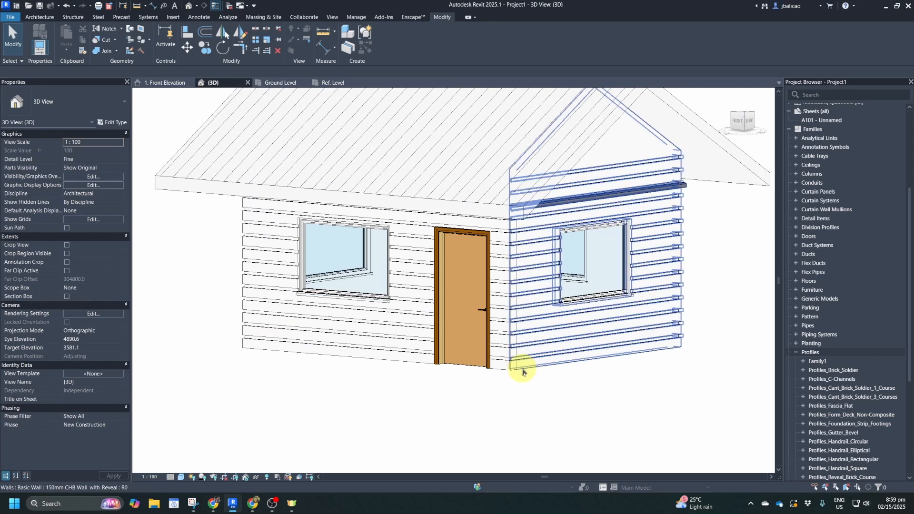
pyautogui.click(520, 369)
pyautogui.click(225, 374)
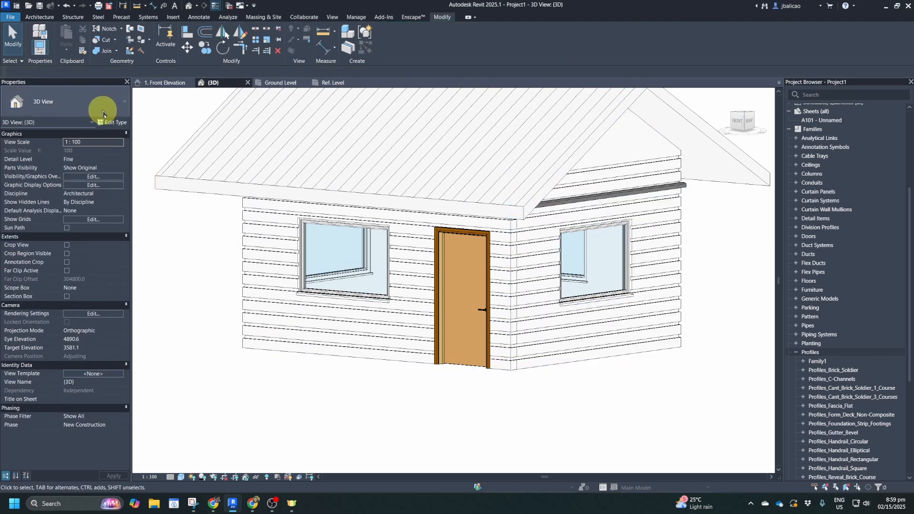
# - Examine the wall types available for the gable wall
pyautogui.click(538, 362)
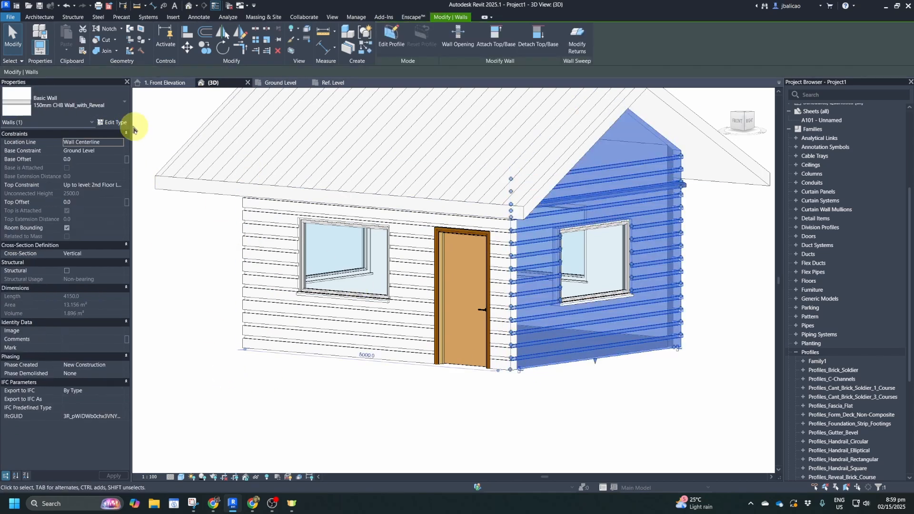
pyautogui.click(108, 112)
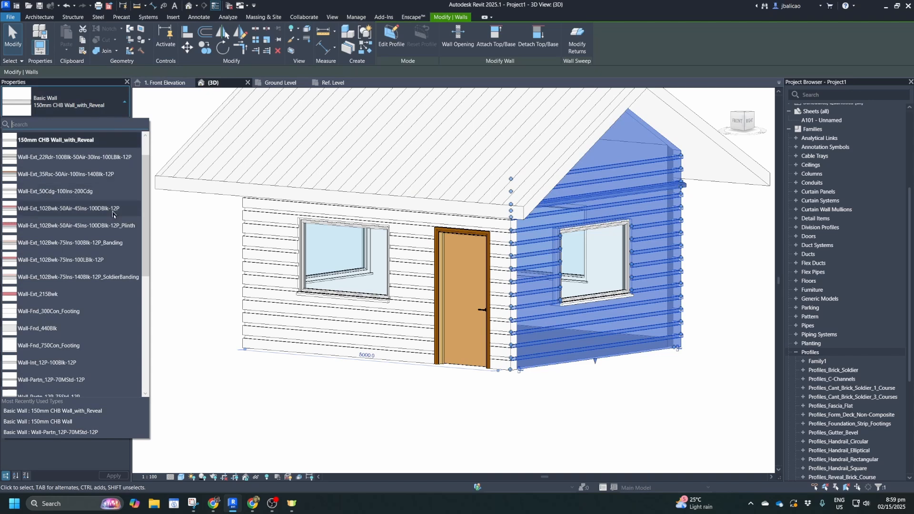
pyautogui.click(167, 241)
pyautogui.click(167, 241)
pyautogui.click(118, 110)
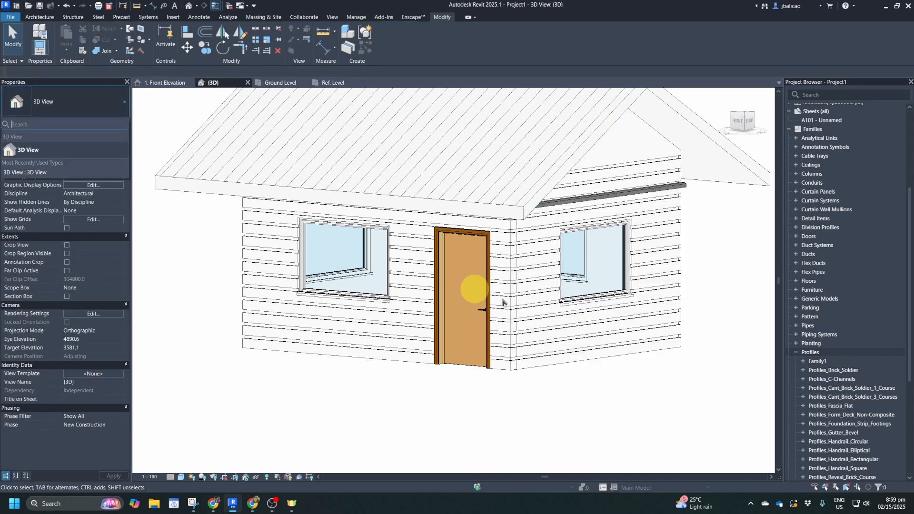
pyautogui.click(567, 343)
pyautogui.click(105, 105)
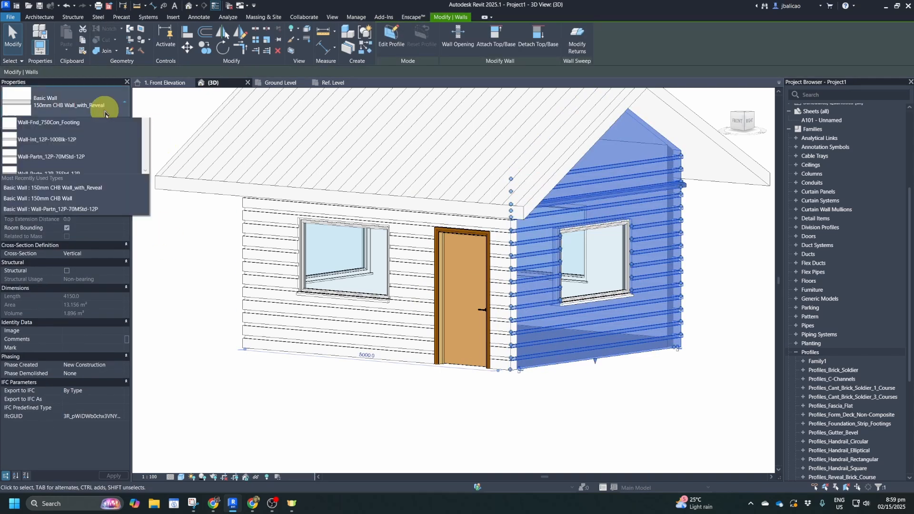
pyautogui.scroll(-4, 105, 195)
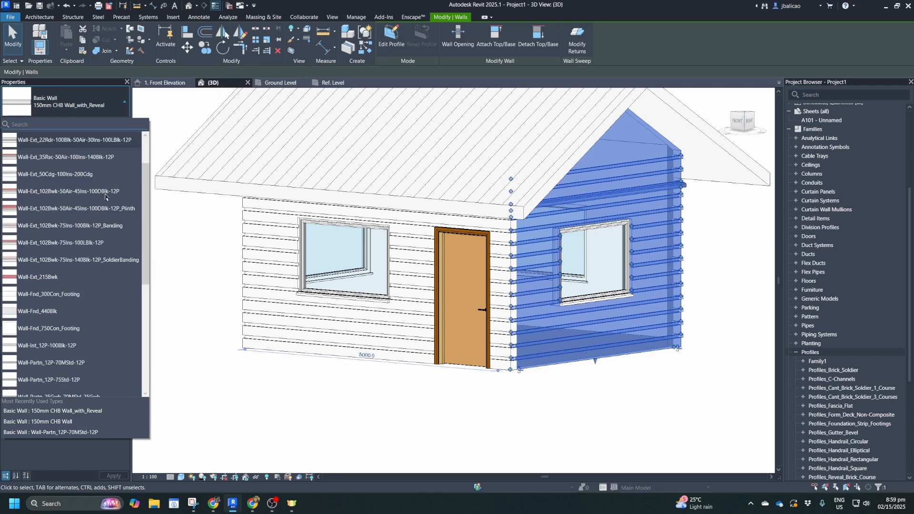
pyautogui.scroll(4, 105, 198)
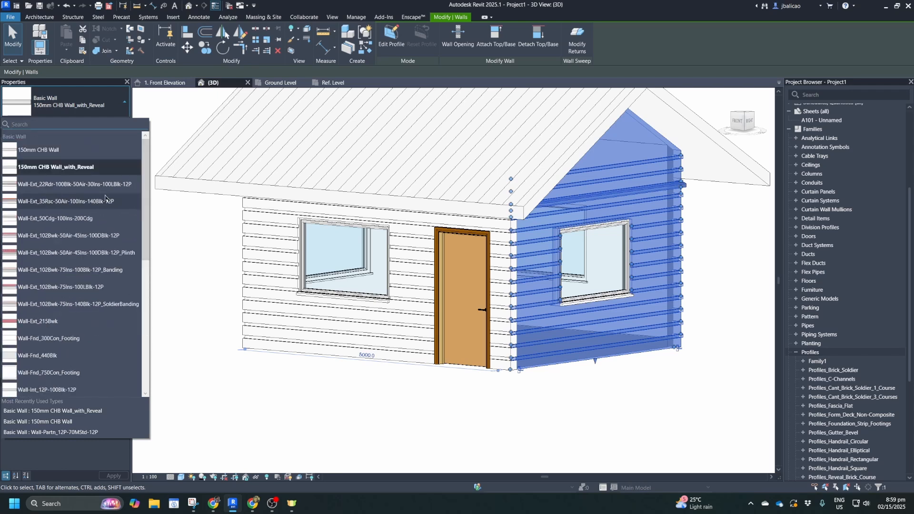
pyautogui.click(161, 108)
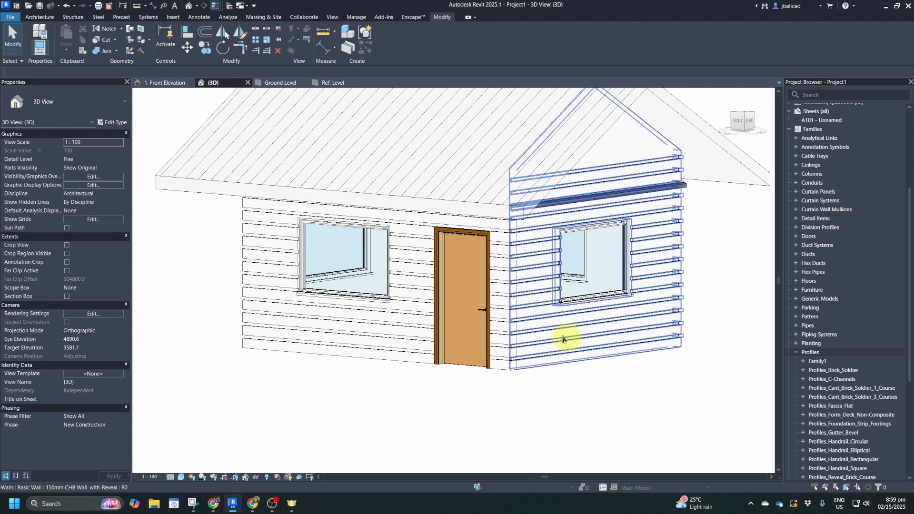
# - Duplicate the gable wall's type under the name 150mm CHB Wall_with_Reveal 2
pyautogui.click(547, 321)
pyautogui.click(124, 130)
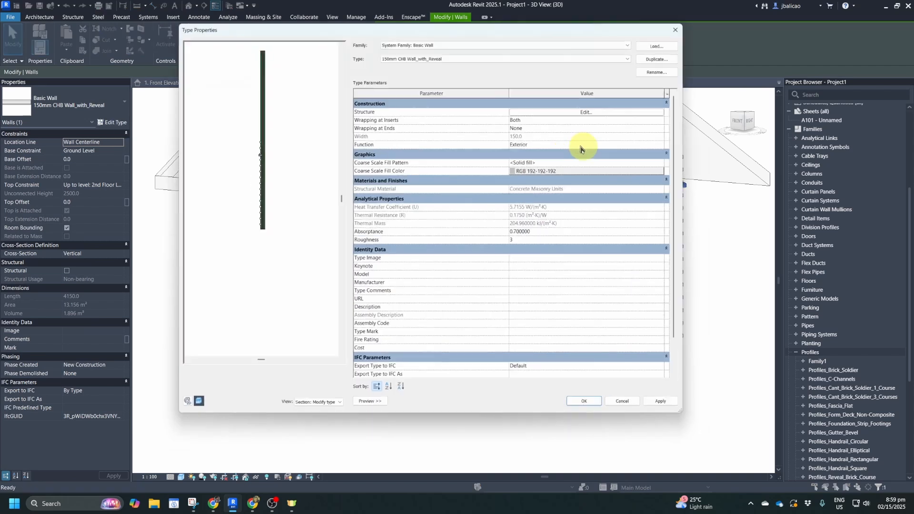
pyautogui.click(668, 54)
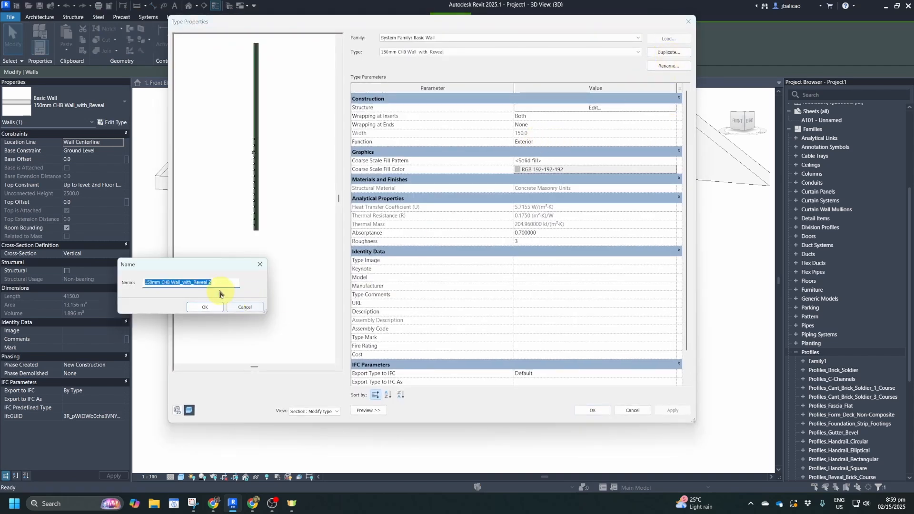
pyautogui.click(209, 307)
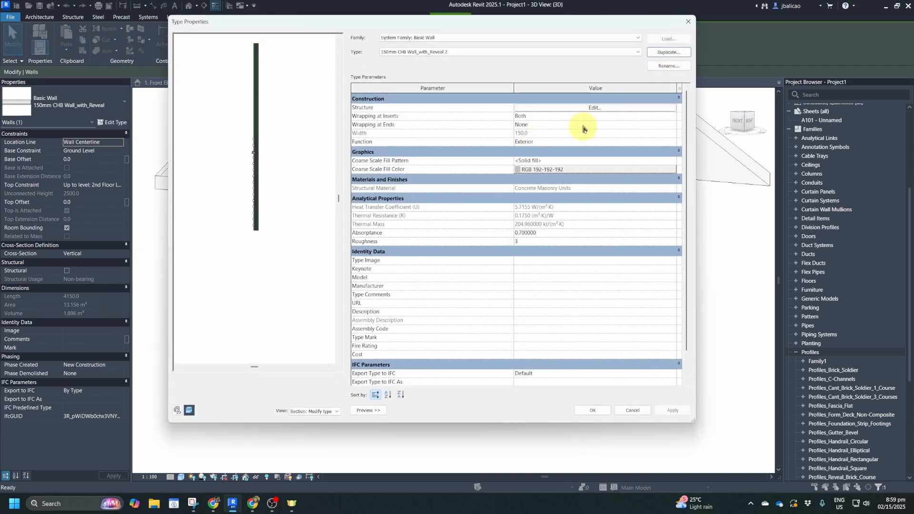
# - Open the reveals in the duplicated type's structure and assign the Family1 profile to those at distances 3000, 2800 and 2600
pyautogui.click(577, 108)
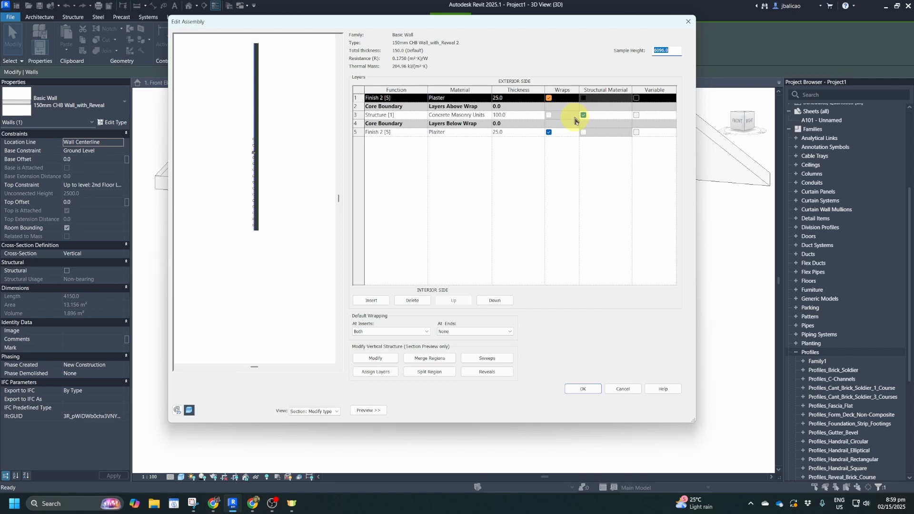
pyautogui.click(487, 373)
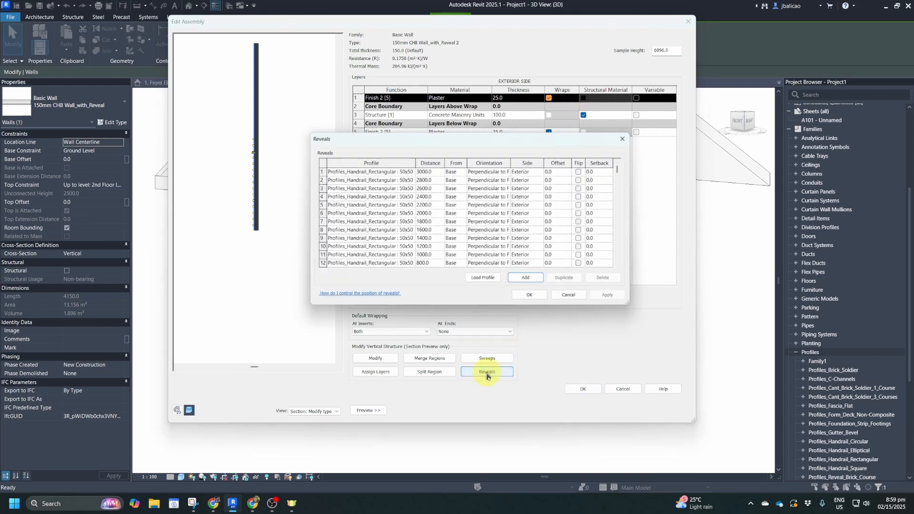
pyautogui.click(412, 172)
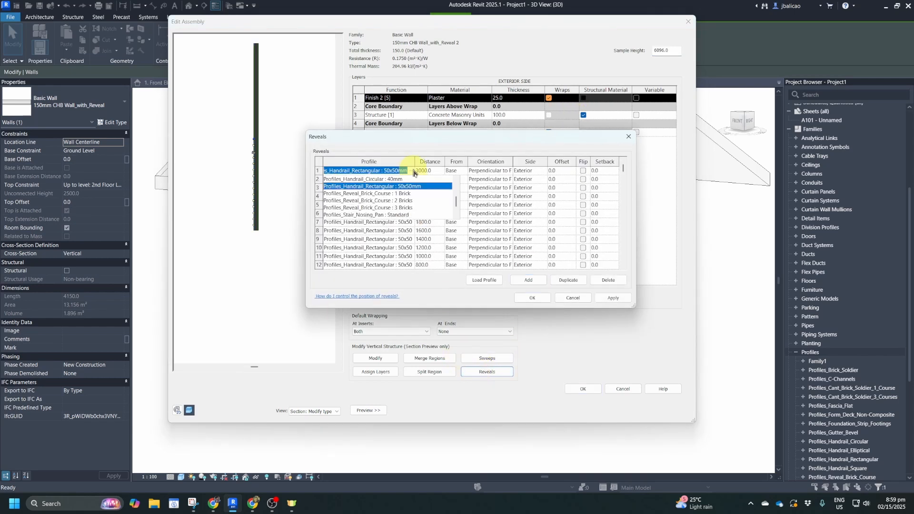
pyautogui.click(355, 186)
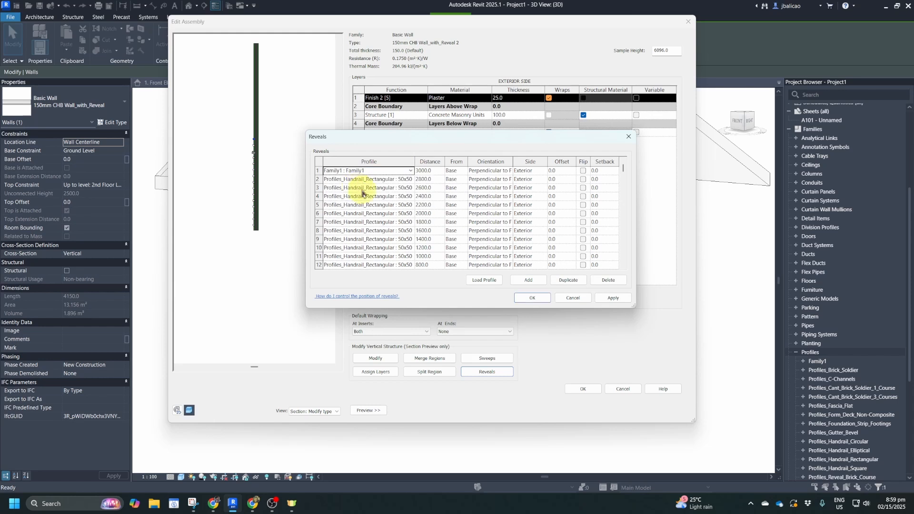
pyautogui.click(412, 180)
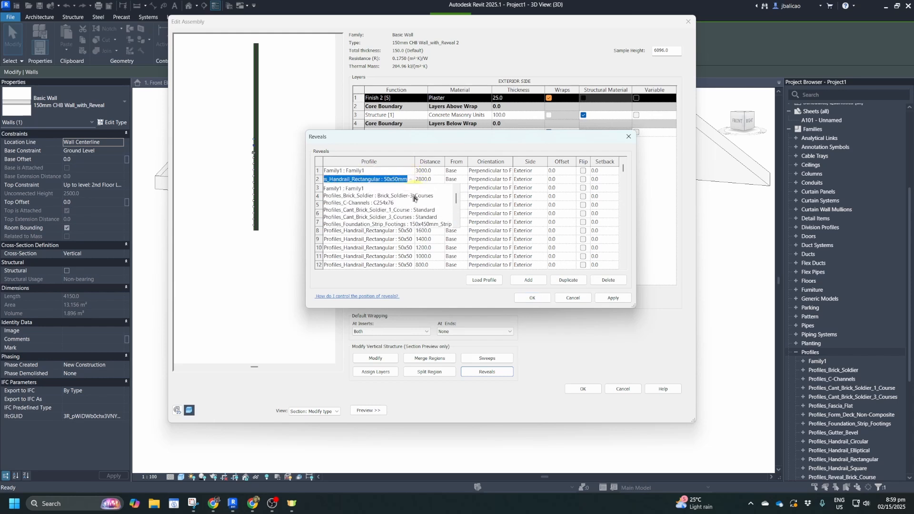
pyautogui.click(410, 199)
pyautogui.click(411, 188)
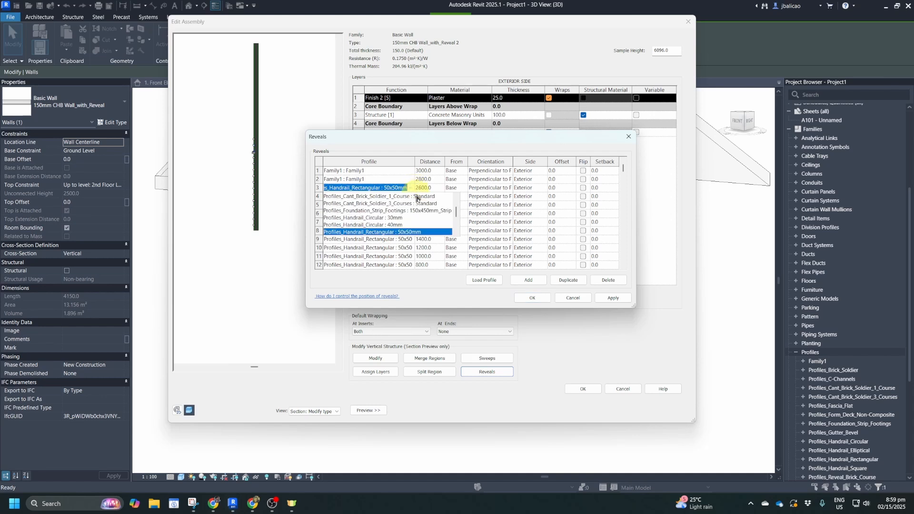
pyautogui.scroll(2, 372, 204)
pyautogui.click(379, 205)
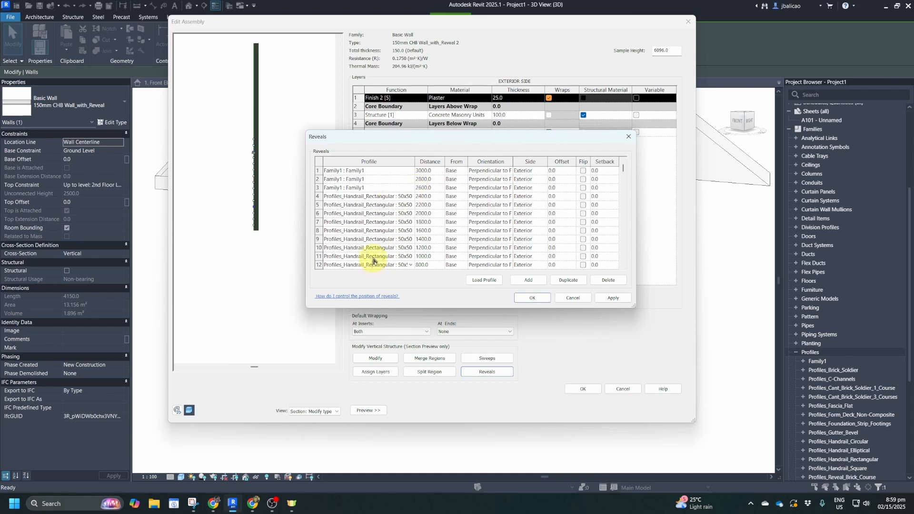
# - Assign the Family1 profile to the reveals at distances 2400, 2200 and 2000
pyautogui.click(362, 197)
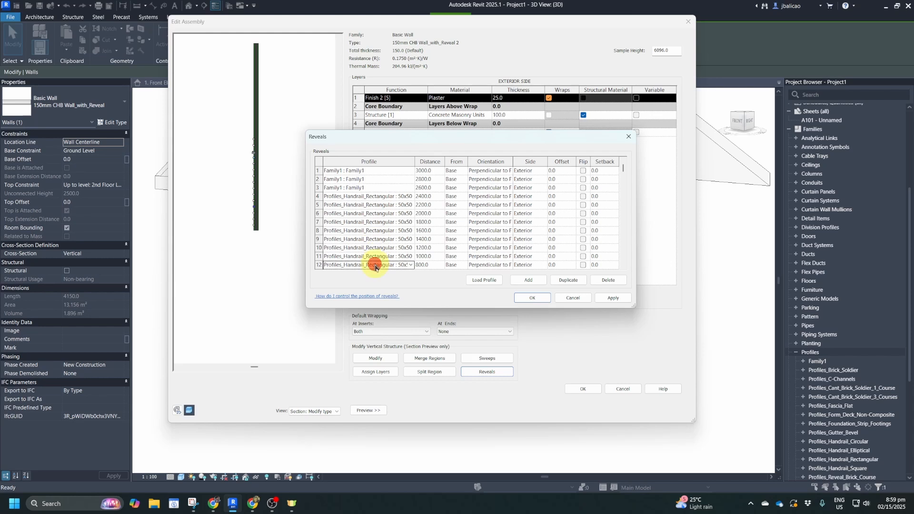
pyautogui.click(370, 243)
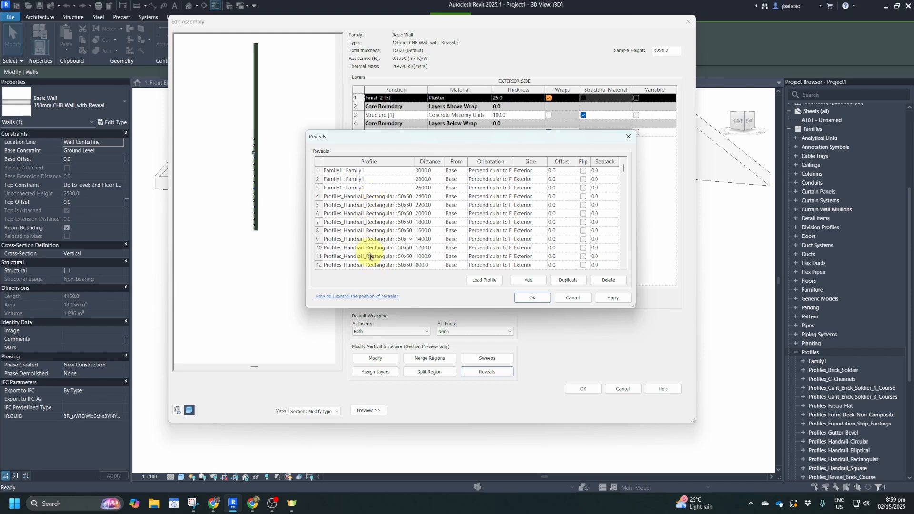
pyautogui.click(411, 196)
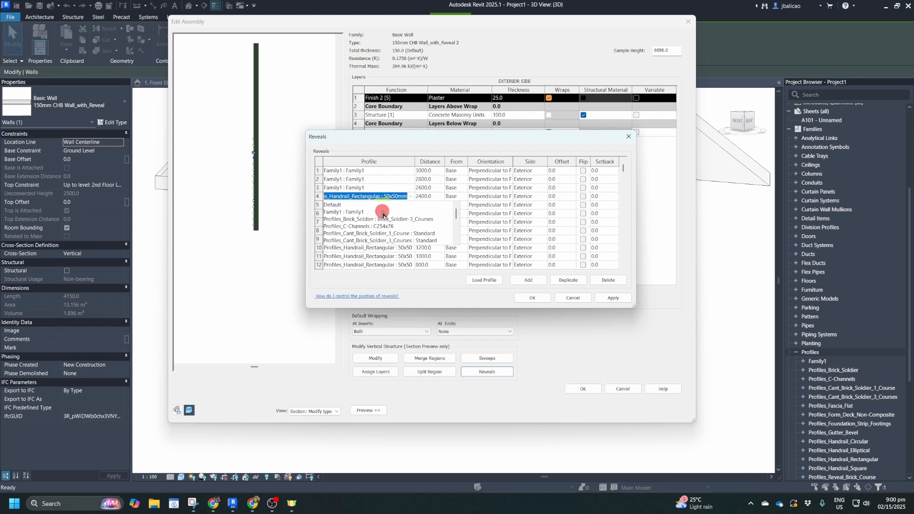
pyautogui.click(383, 213)
pyautogui.click(410, 205)
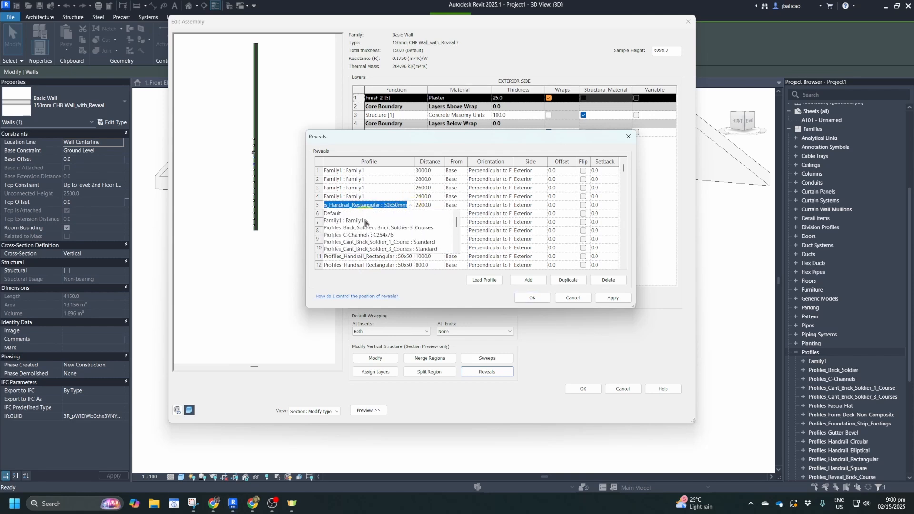
pyautogui.click(366, 221)
pyautogui.scroll(-2, 395, 226)
pyautogui.scroll(2, 404, 195)
pyautogui.click(412, 213)
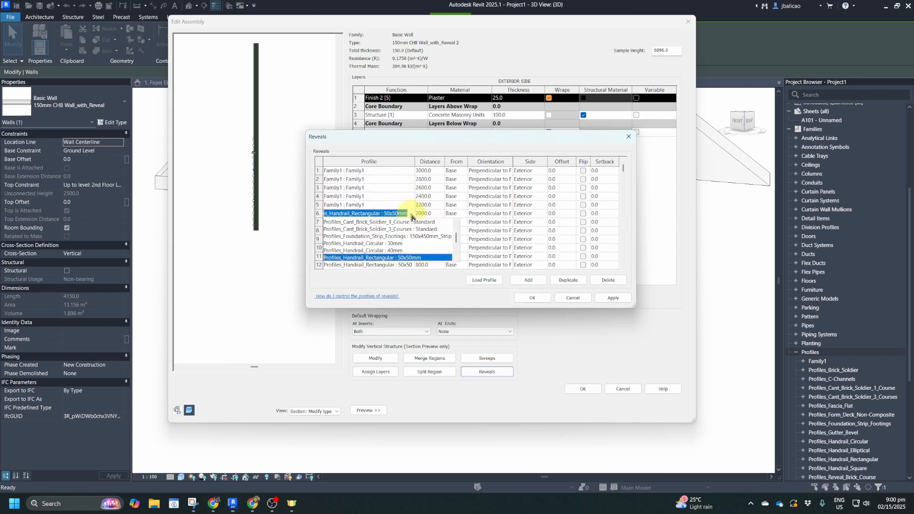
pyautogui.scroll(2, 358, 226)
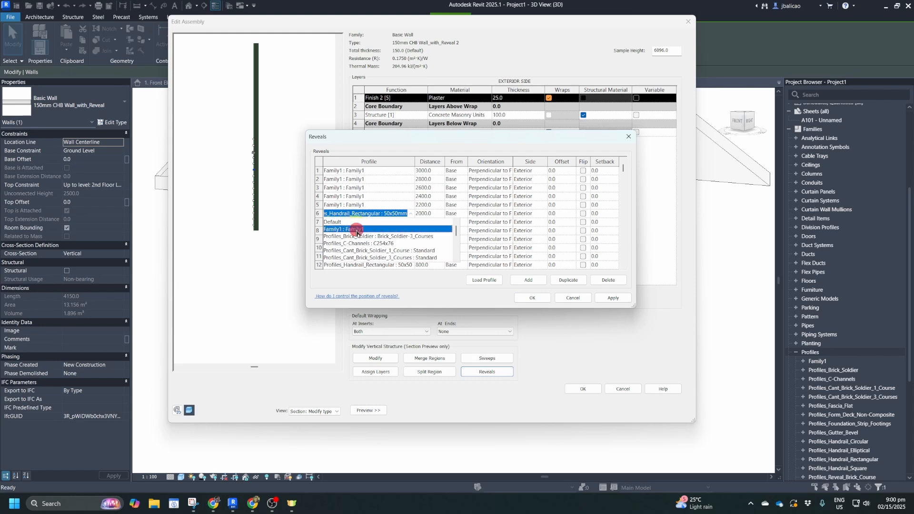
pyautogui.click(356, 229)
# - Change the profile of the reveals at distances 1800, 1600 and 1400 to Family1
pyautogui.scroll(-2, 406, 227)
pyautogui.click(410, 179)
pyautogui.scroll(2, 380, 206)
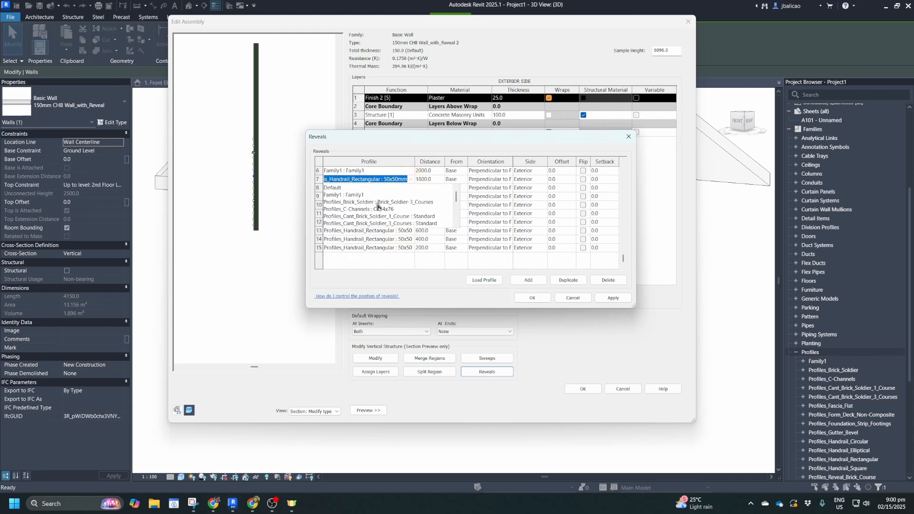
pyautogui.click(358, 190)
pyautogui.click(412, 188)
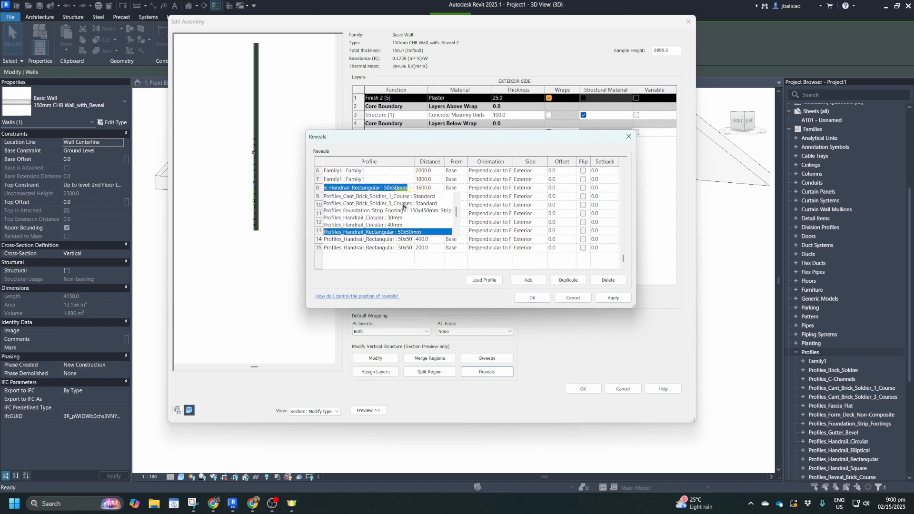
pyautogui.scroll(2, 402, 206)
pyautogui.click(358, 208)
pyautogui.click(410, 196)
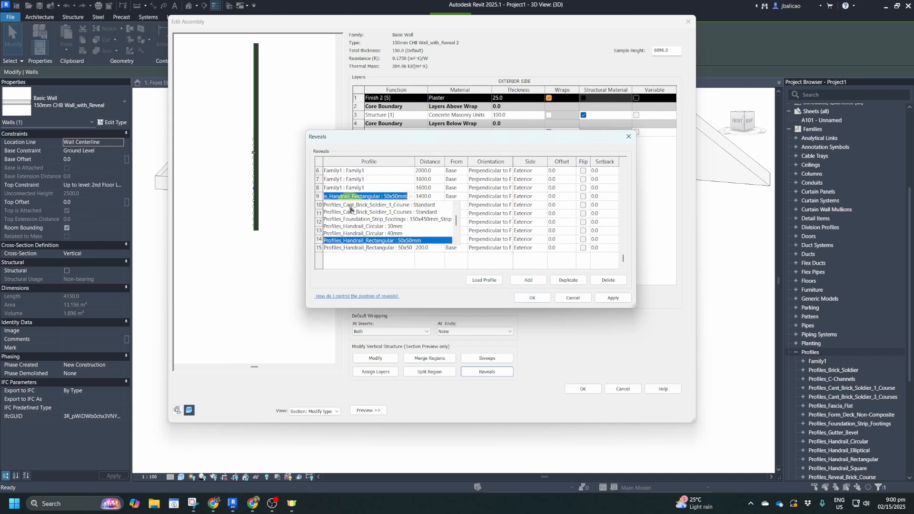
pyautogui.scroll(2, 356, 209)
pyautogui.click(352, 214)
# - Assign Family1 as the profile of the reveals at distances 1200, 1000 and 800
pyautogui.click(412, 205)
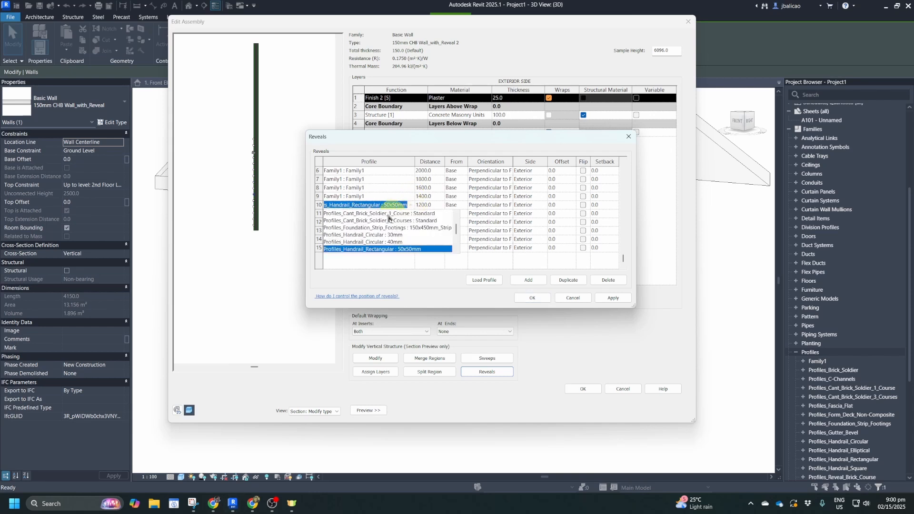
pyautogui.scroll(2, 354, 215)
pyautogui.click(347, 218)
pyautogui.click(415, 214)
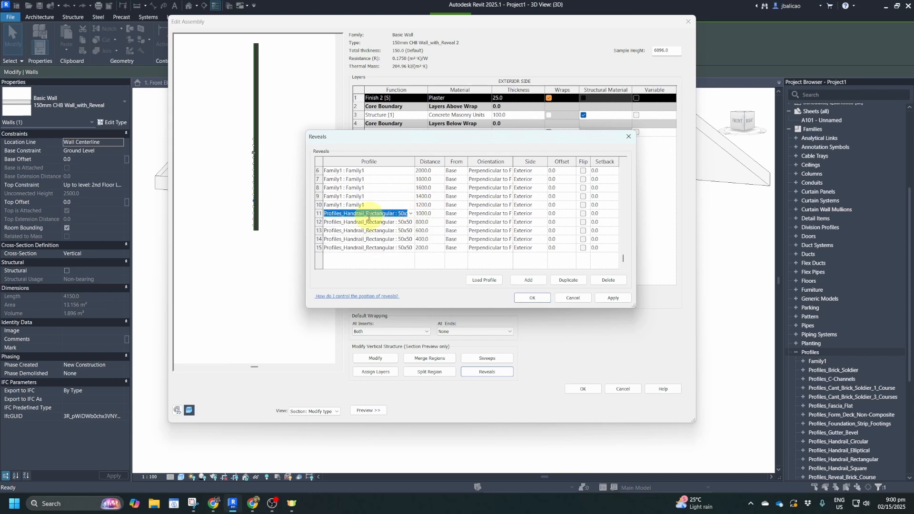
pyautogui.click(412, 215)
pyautogui.scroll(2, 409, 238)
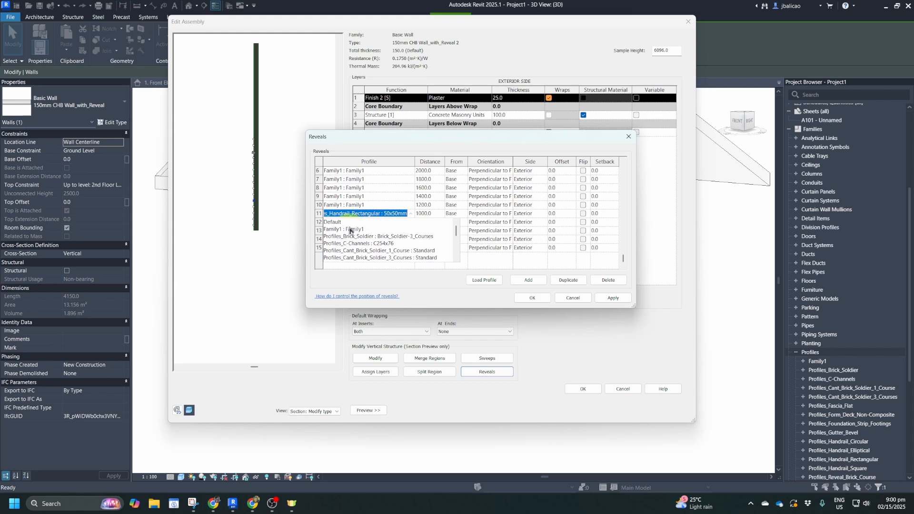
pyautogui.click(408, 230)
pyautogui.click(415, 222)
pyautogui.scroll(2, 409, 236)
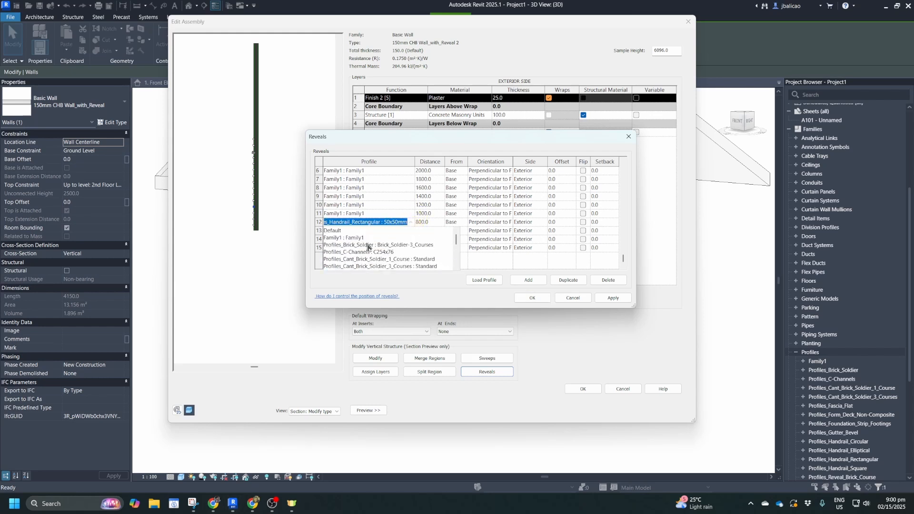
pyautogui.click(411, 233)
# - Assign the Family1 profile to the reveals at distances 600, 400 and 200, and apply the reveal changes
pyautogui.click(412, 232)
pyautogui.scroll(2, 409, 243)
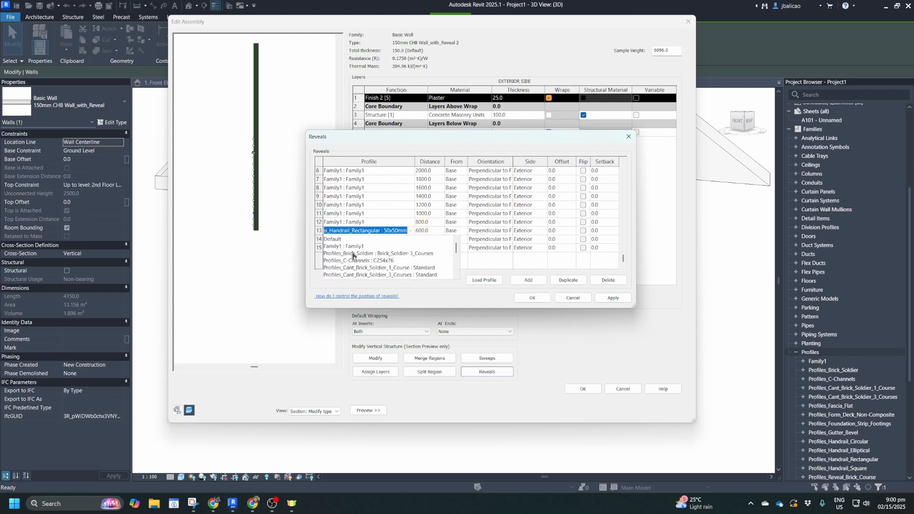
pyautogui.click(360, 248)
pyautogui.click(412, 239)
pyautogui.scroll(2, 409, 247)
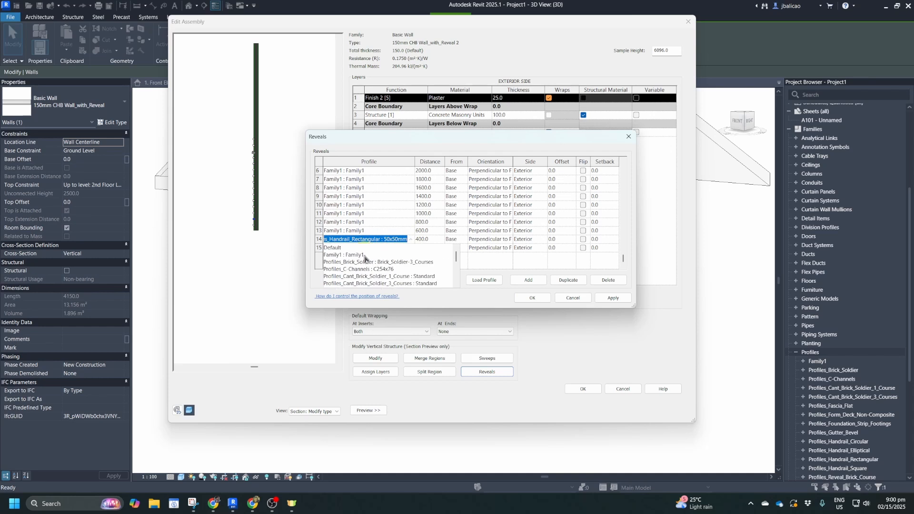
pyautogui.click(410, 252)
pyautogui.click(413, 248)
pyautogui.scroll(2, 411, 257)
pyautogui.click(369, 268)
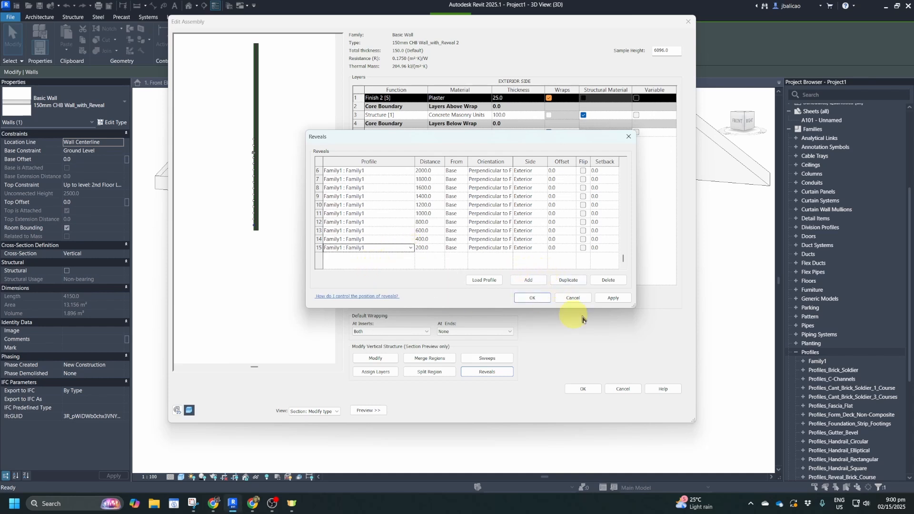
pyautogui.click(612, 300)
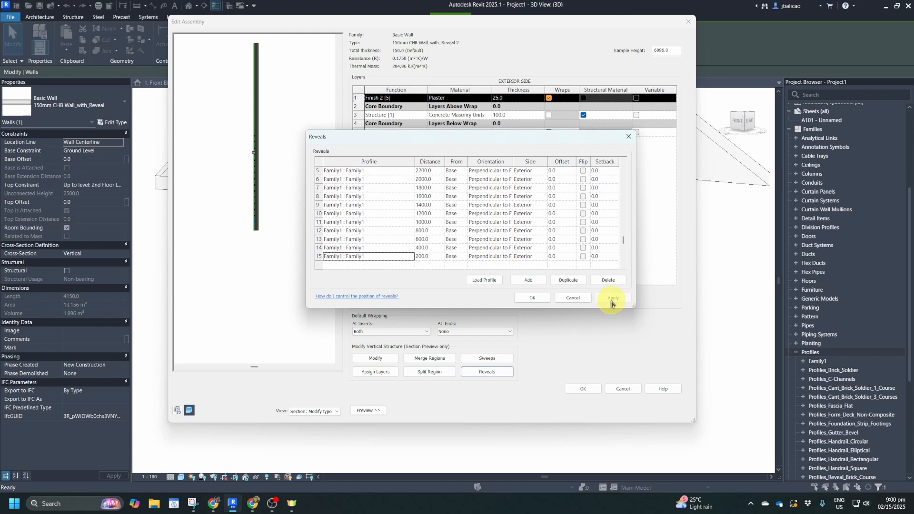
pyautogui.click(543, 299)
# - Delete the wall sweep at distance 2500 from the duplicated wall type and confirm
pyautogui.click(487, 360)
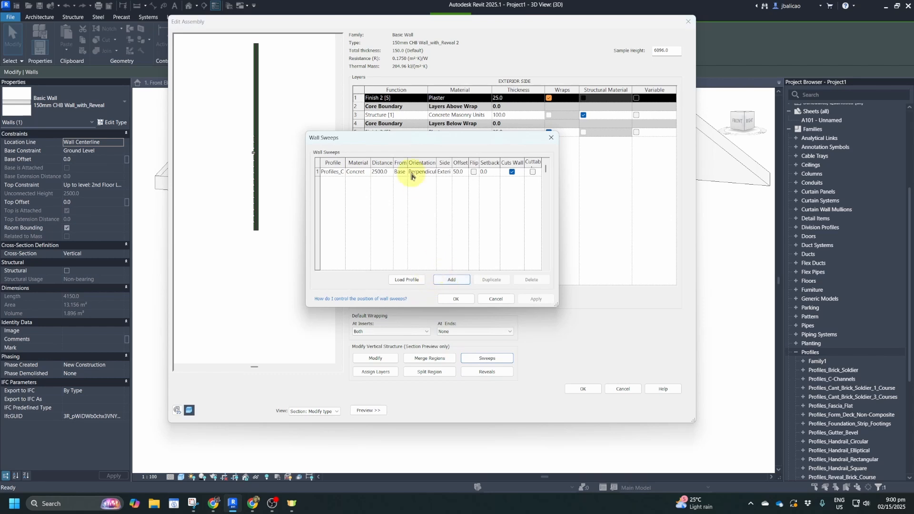
pyautogui.click(336, 171)
pyautogui.click(531, 280)
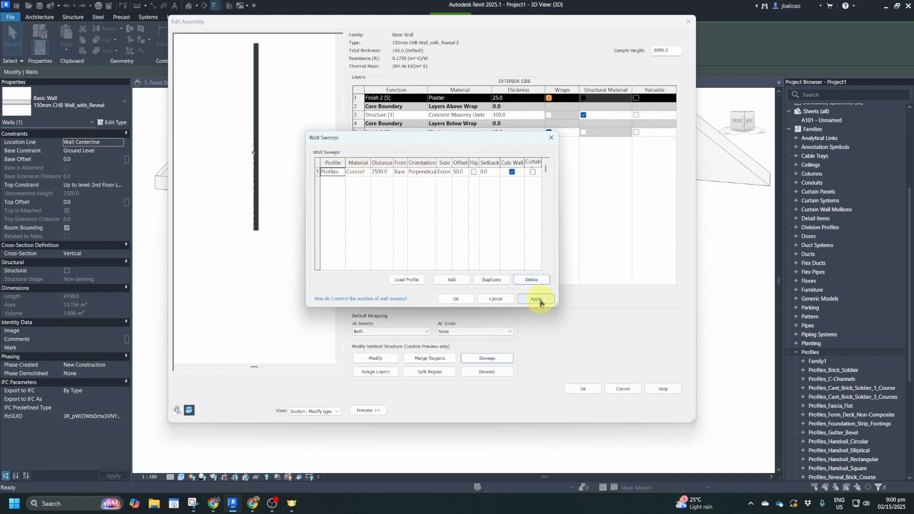
pyautogui.click(531, 280)
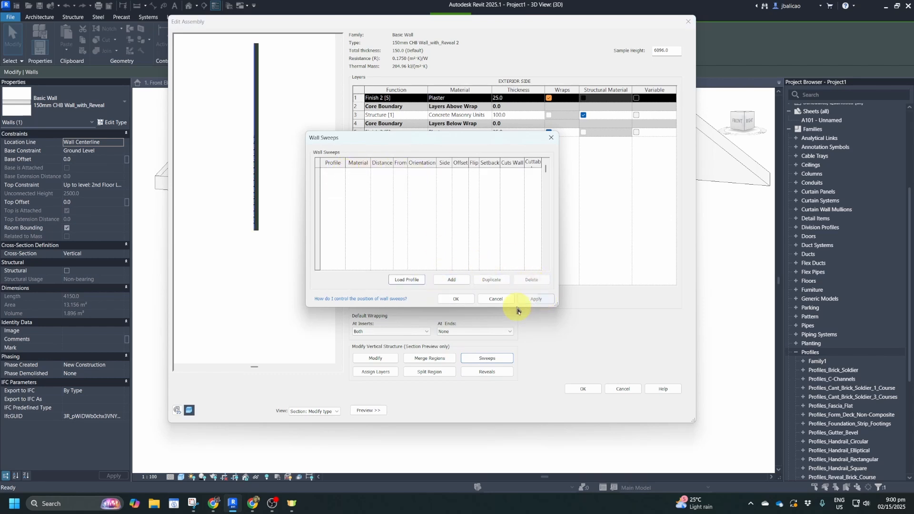
pyautogui.click(464, 300)
# - Reopen the wall type's reveals and try an offset of 2 on the reveals at distances 3000 and 200
pyautogui.scroll(3, 247, 201)
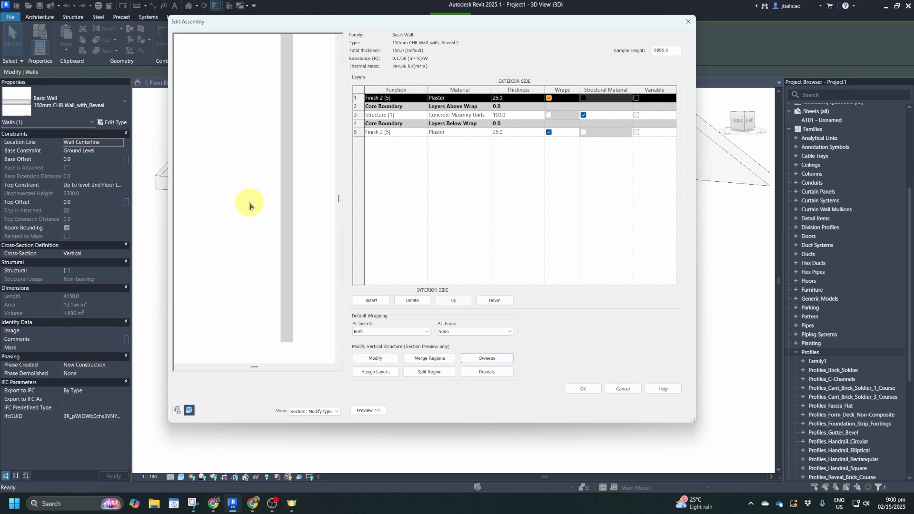
pyautogui.scroll(2, 300, 288)
pyautogui.scroll(4, 292, 309)
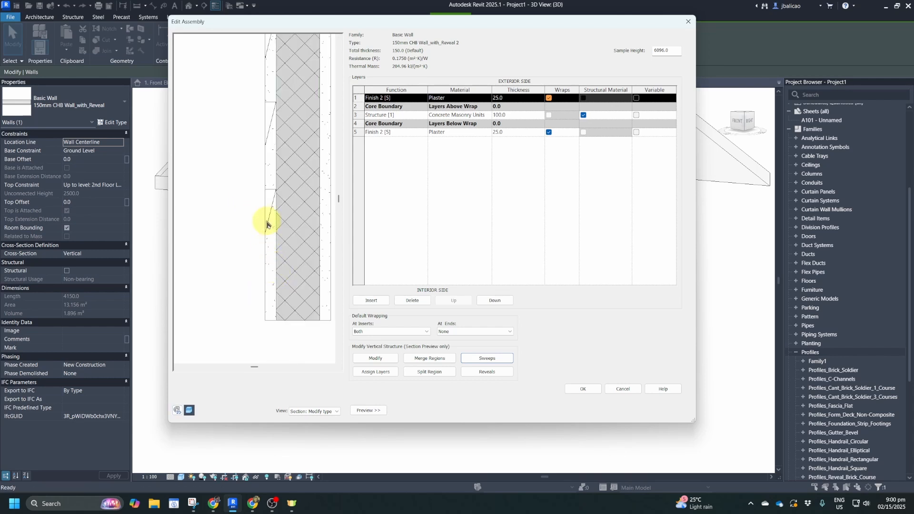
pyautogui.scroll(3, 251, 207)
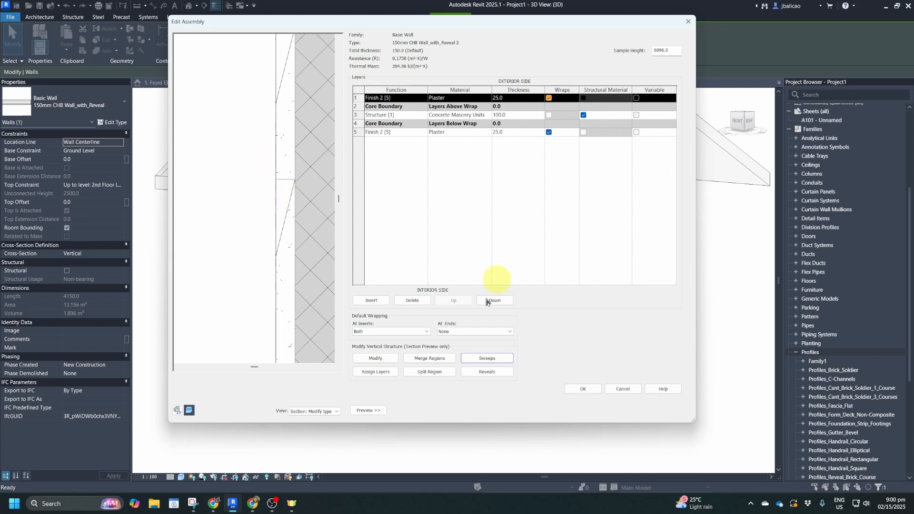
pyautogui.click(495, 377)
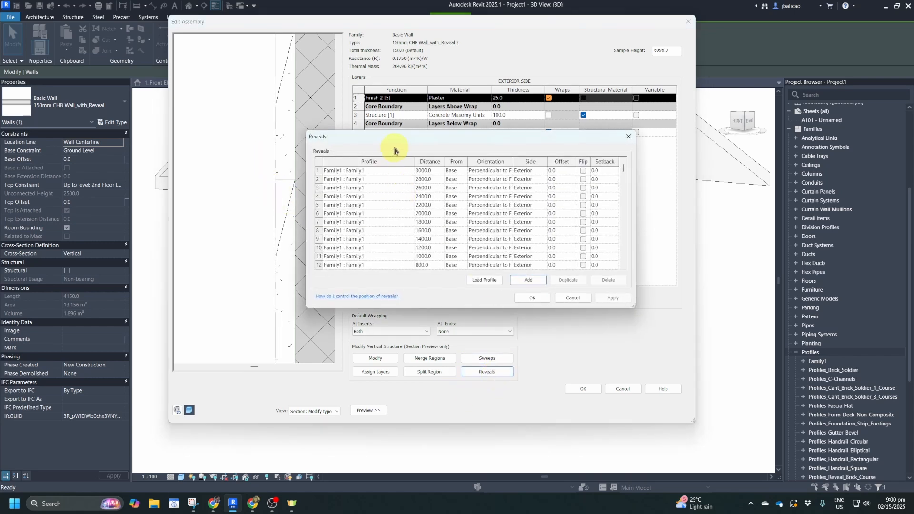
pyautogui.moveTo(397, 140); pyautogui.dragTo(443, 141)
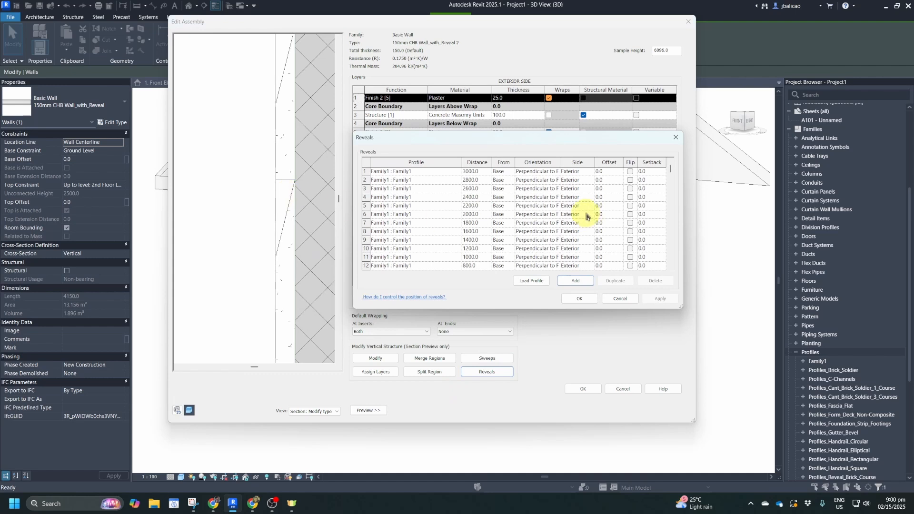
pyautogui.click(619, 170)
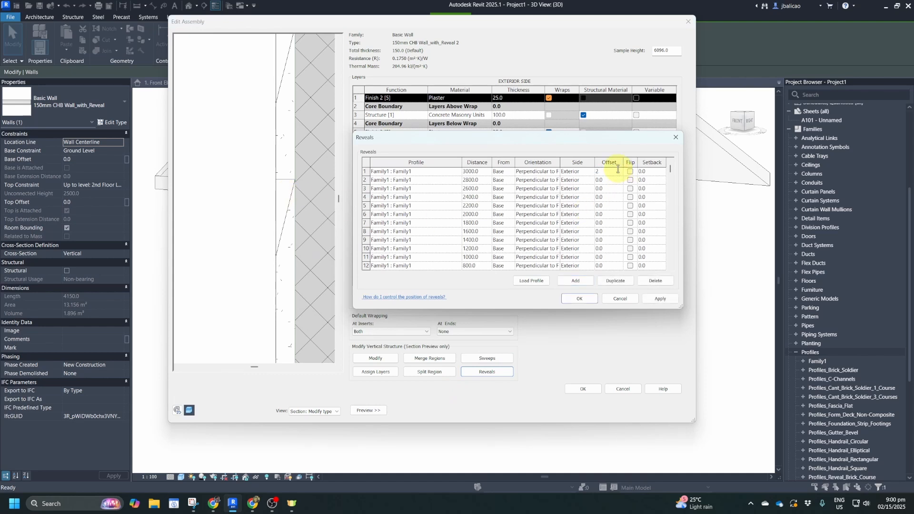
pyautogui.click(654, 302)
pyautogui.scroll(-3, 608, 238)
pyautogui.click(609, 249)
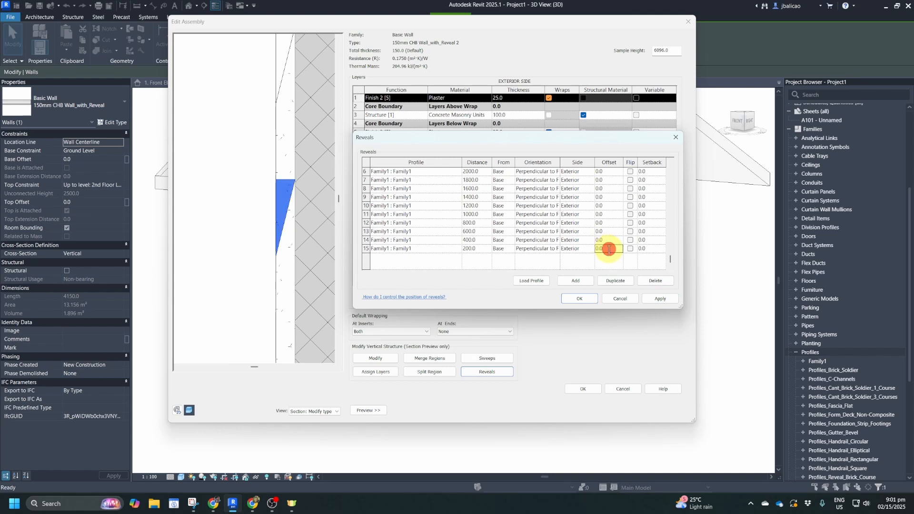
pyautogui.click(609, 249)
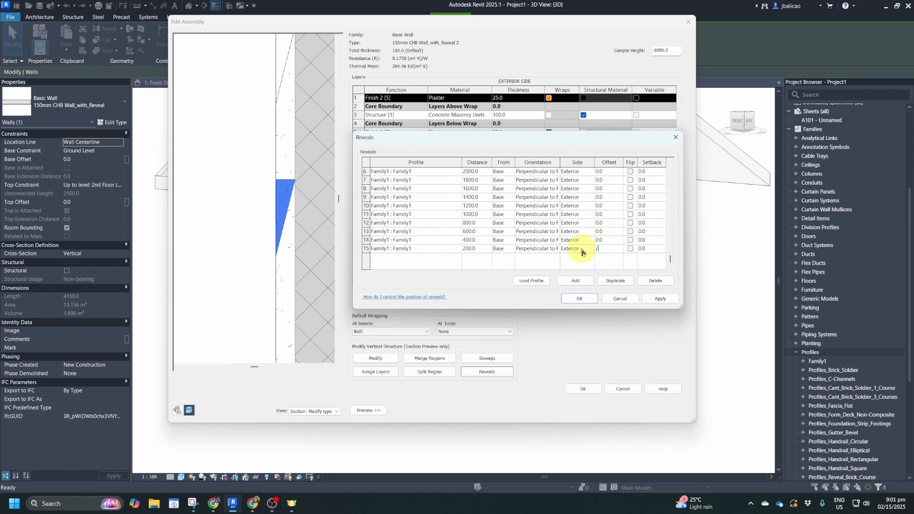
pyautogui.click(660, 299)
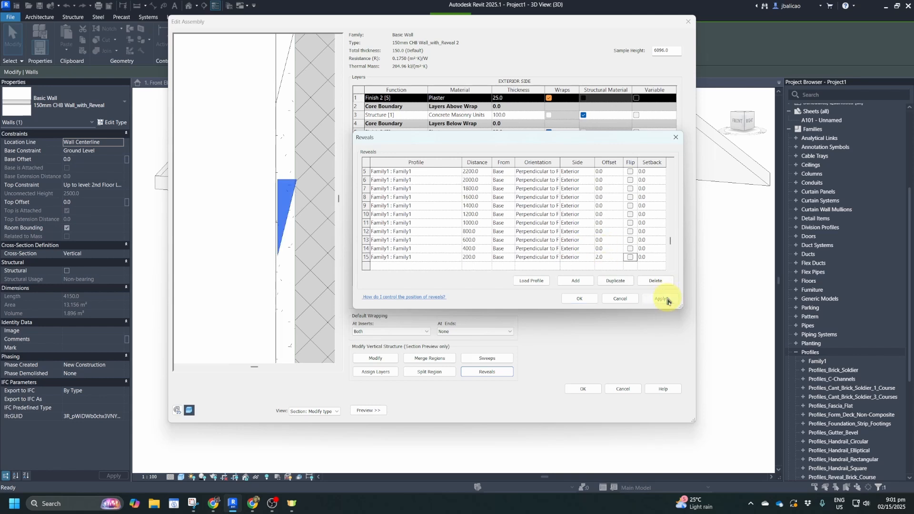
# - Set the offset of the reveal at distance 200 to -2.0 and apply it
pyautogui.click(609, 258)
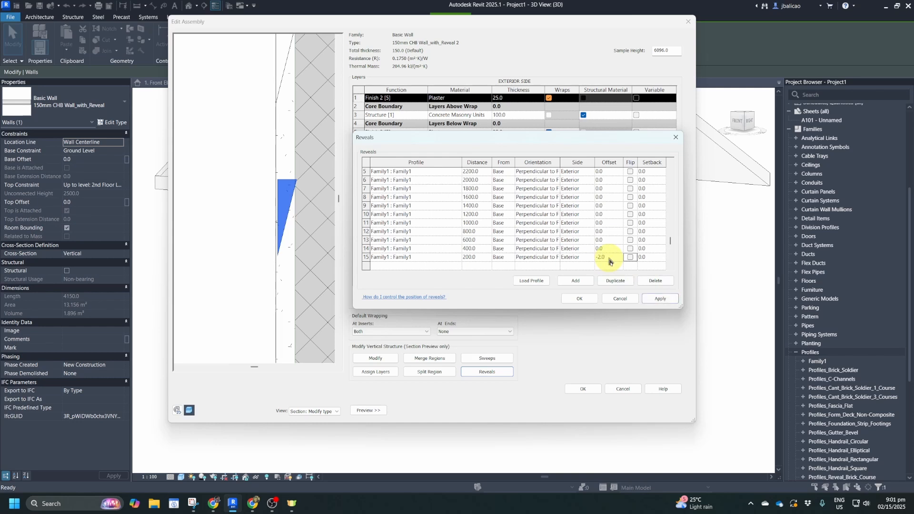
pyautogui.write('-2.0')
pyautogui.click(660, 299)
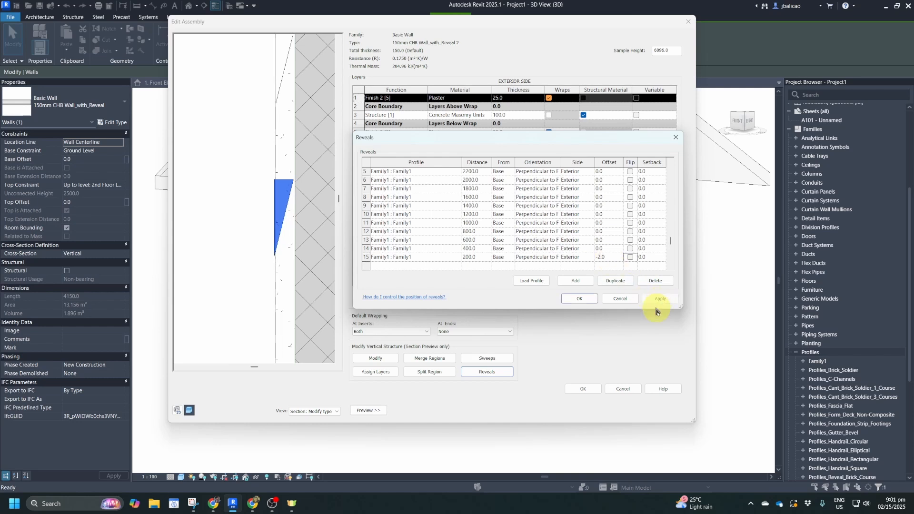
# - Copy the -2.0 offset of the reveal at distance 200 to the reveals at distances 400, 600 and 800
pyautogui.click(603, 257)
pyautogui.hotkey('ctrl', 'c')
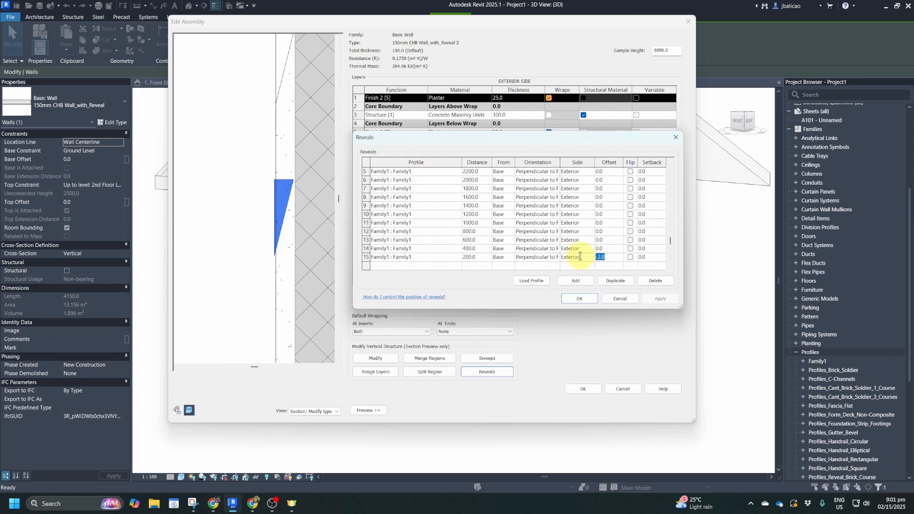
pyautogui.click(611, 248)
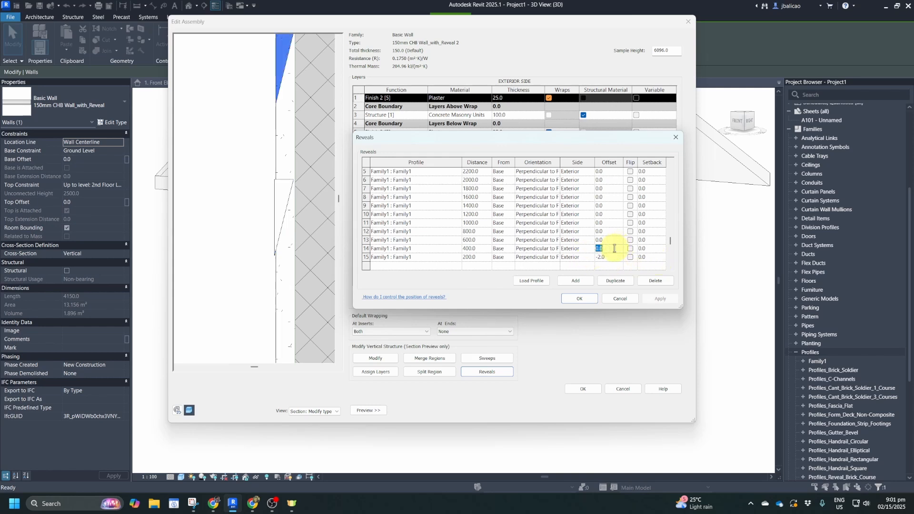
pyautogui.write('-2.0')
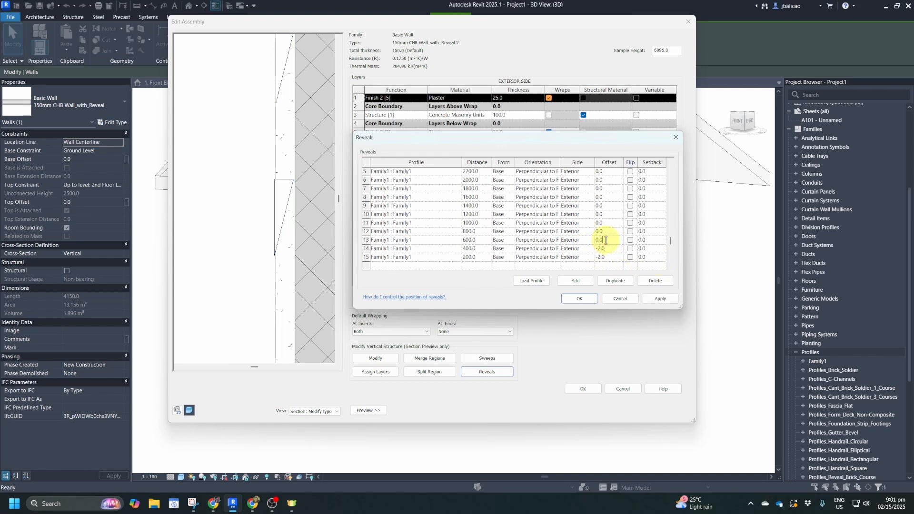
pyautogui.click(605, 240)
pyautogui.write('-2.0')
pyautogui.click(603, 231)
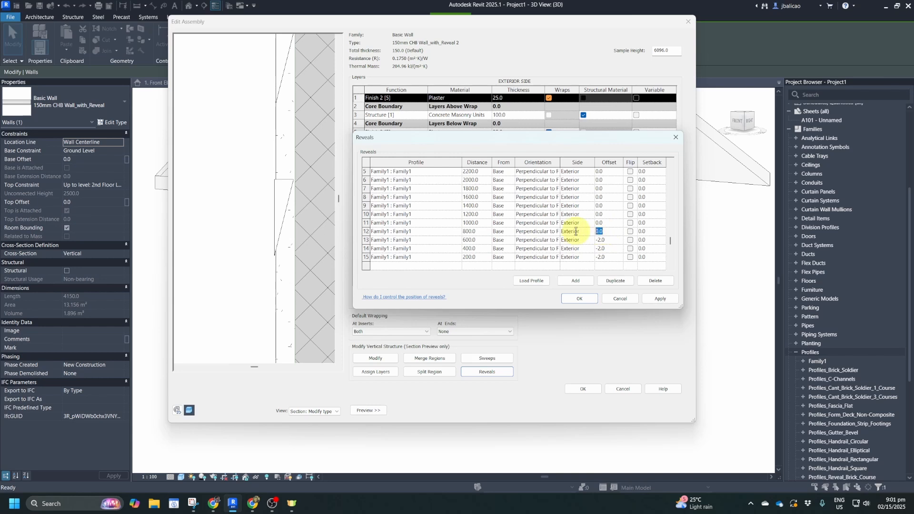
pyautogui.write('-2.0')
# - Set the offset of the reveals at distances 1000, 1200, 1400, 1600, 1800 and 2000 to -2.0
pyautogui.moveTo(610, 222); pyautogui.dragTo(586, 215)
pyautogui.hotkey('ctrl', 'v')
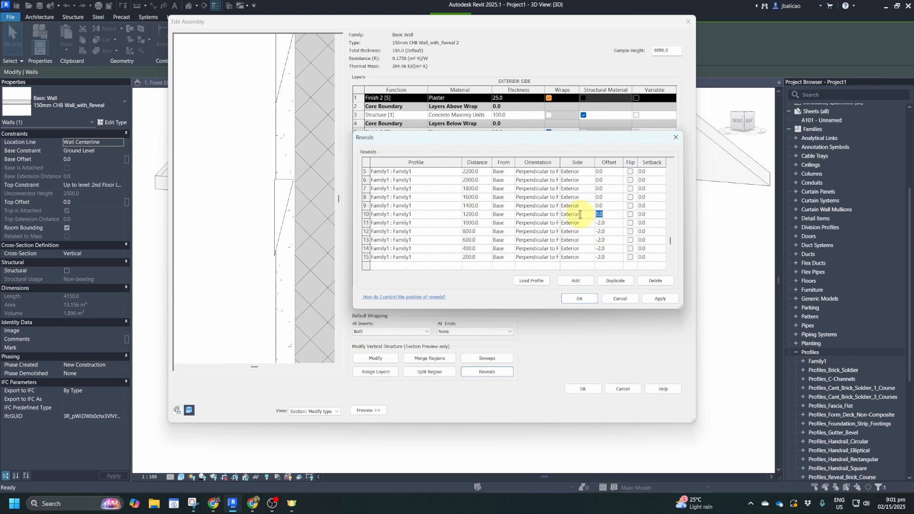
pyautogui.hotkey('ctrl', 'v')
pyautogui.hotkey('ctrl', 'v')
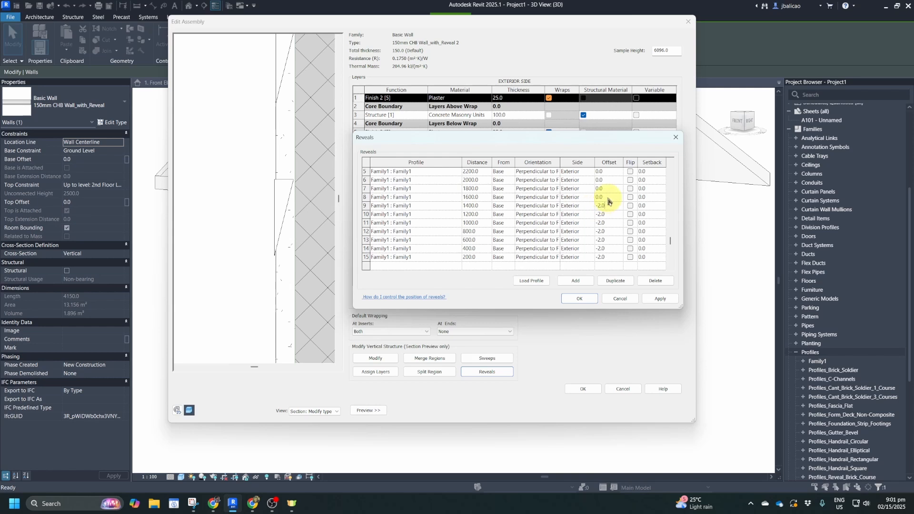
pyautogui.hotkey('ctrl', 'v')
pyautogui.moveTo(607, 196); pyautogui.dragTo(595, 189)
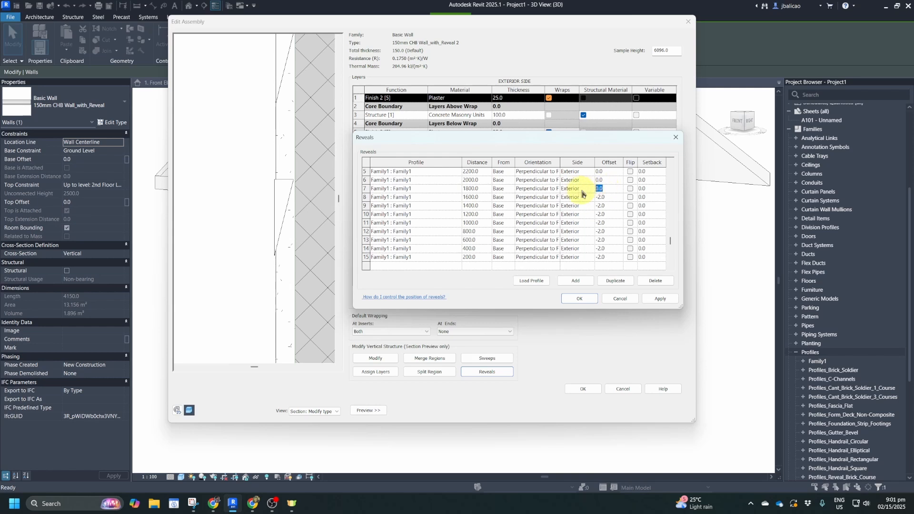
pyautogui.hotkey('ctrl', 'v')
pyautogui.scroll(2, 608, 215)
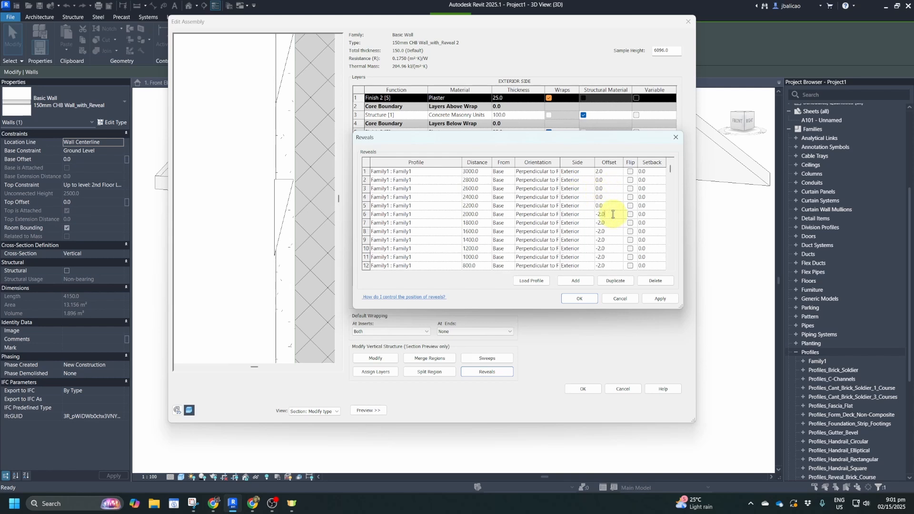
# - Set the offset of the reveals at distances 2200, 2400, 2600, 2800 and 3000 to -2.0 and apply the changes
pyautogui.click(607, 208)
pyautogui.hotkey('ctrl', 'v')
pyautogui.moveTo(586, 207); pyautogui.dragTo(589, 170)
pyautogui.click(605, 192)
pyautogui.hotkey('ctrl', 'v')
pyautogui.hotkey('ctrl', 'v')
pyautogui.click(599, 180)
pyautogui.hotkey('ctrl', 'v')
pyautogui.hotkey('ctrl', 'v')
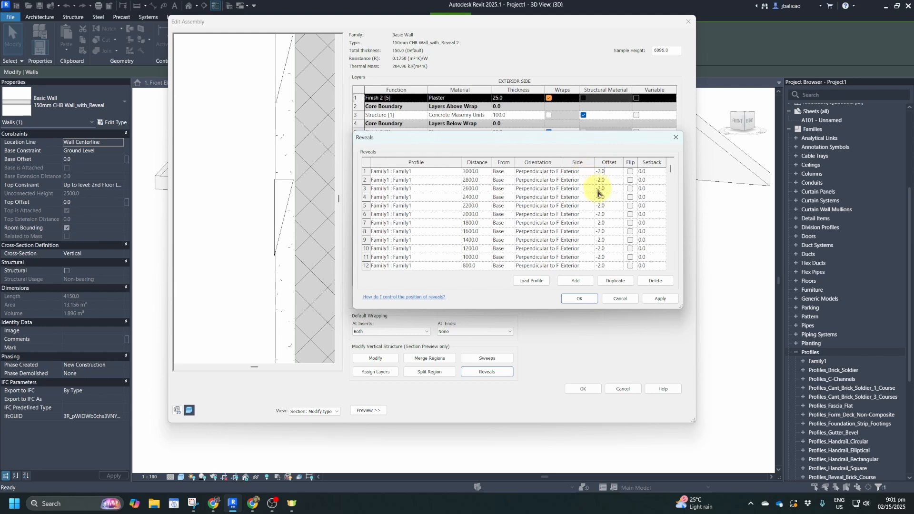
pyautogui.click(660, 298)
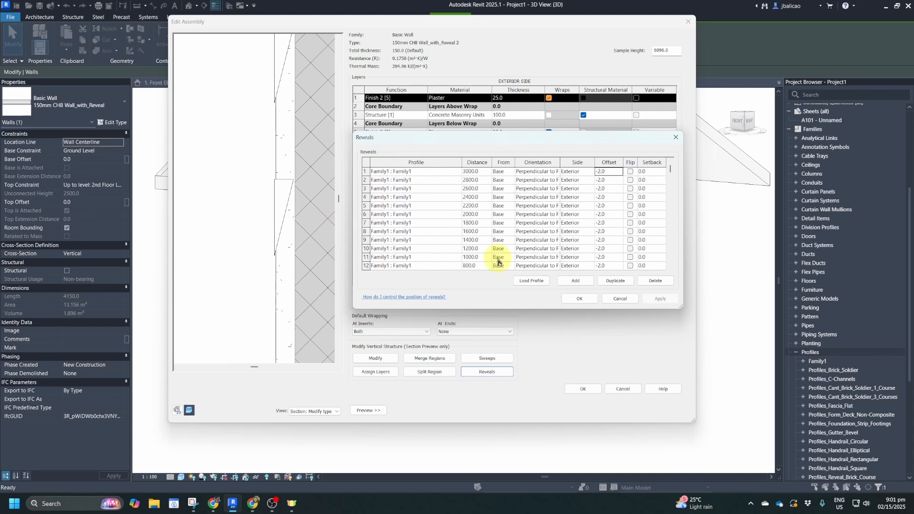
# - Set the distances of reveals 15, 14, 13, 12 and 11 to 100, 200, 300, 400 and 500
pyautogui.scroll(-2, 461, 239)
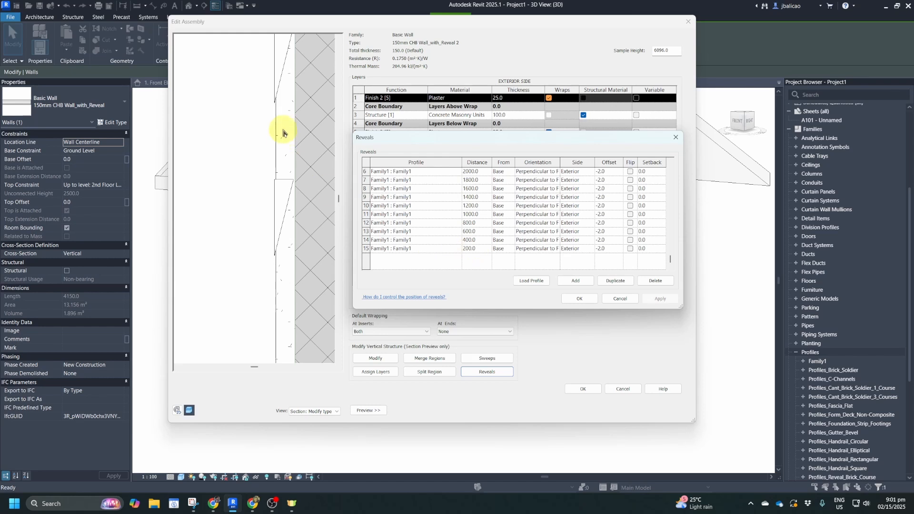
pyautogui.click(484, 241)
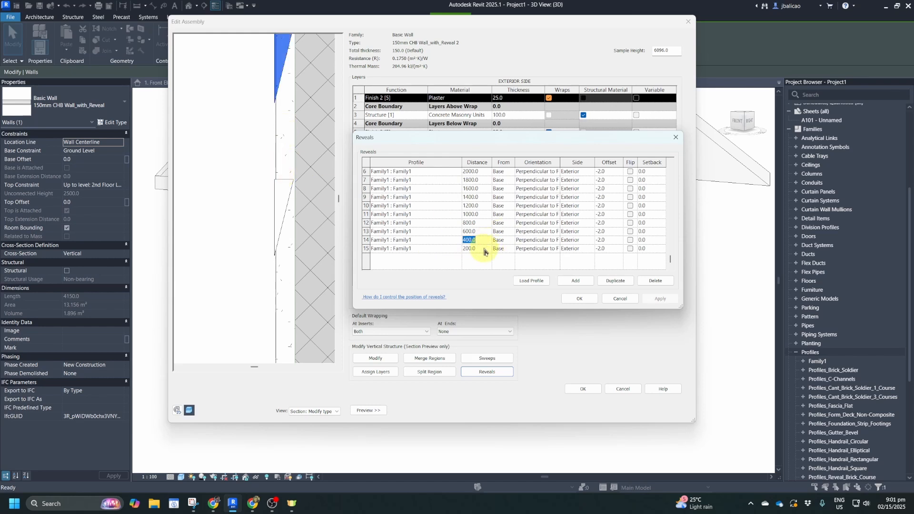
pyautogui.click(484, 249)
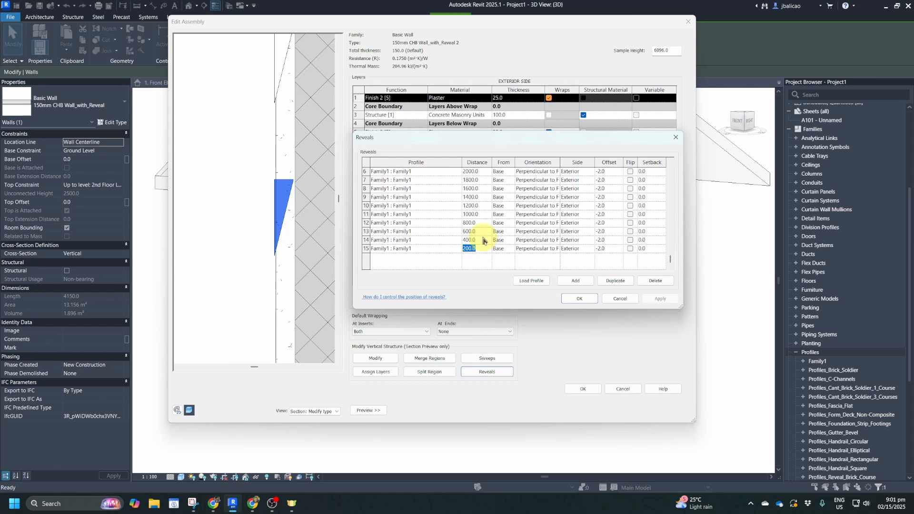
pyautogui.click(483, 241)
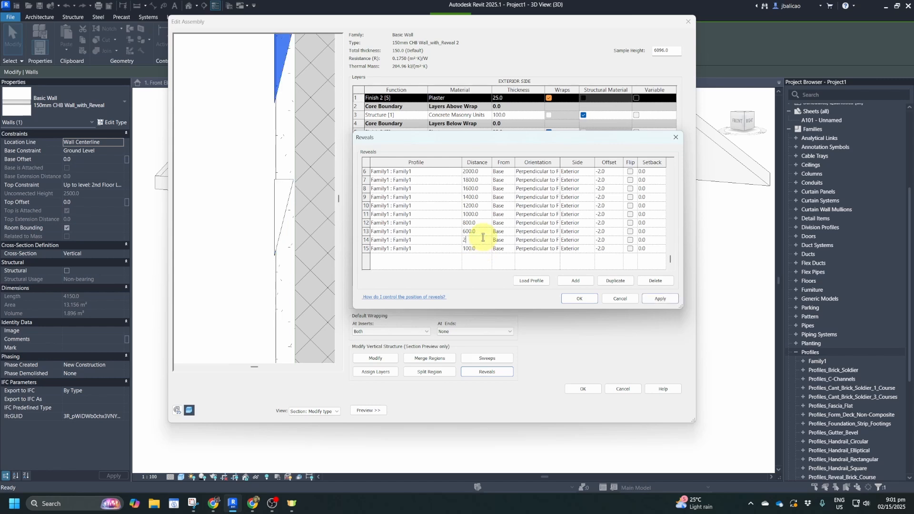
pyautogui.click(481, 230)
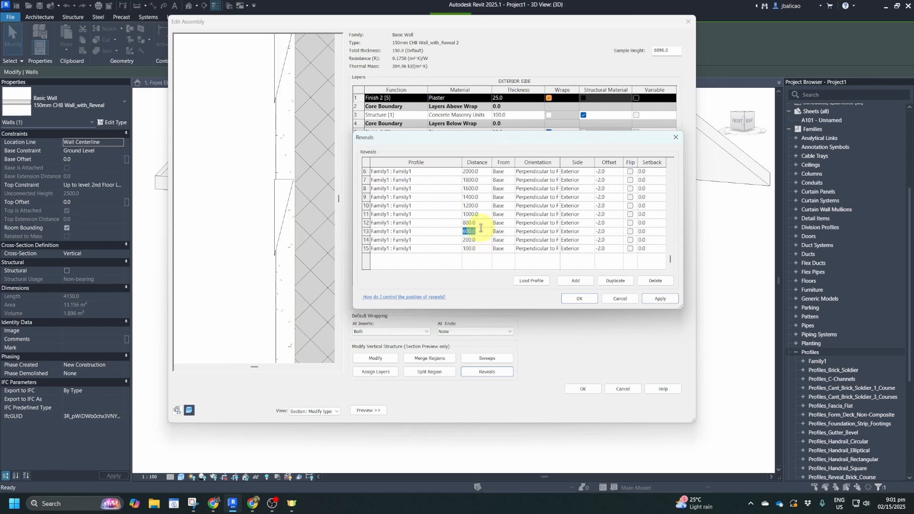
pyautogui.click(481, 224)
pyautogui.click(485, 214)
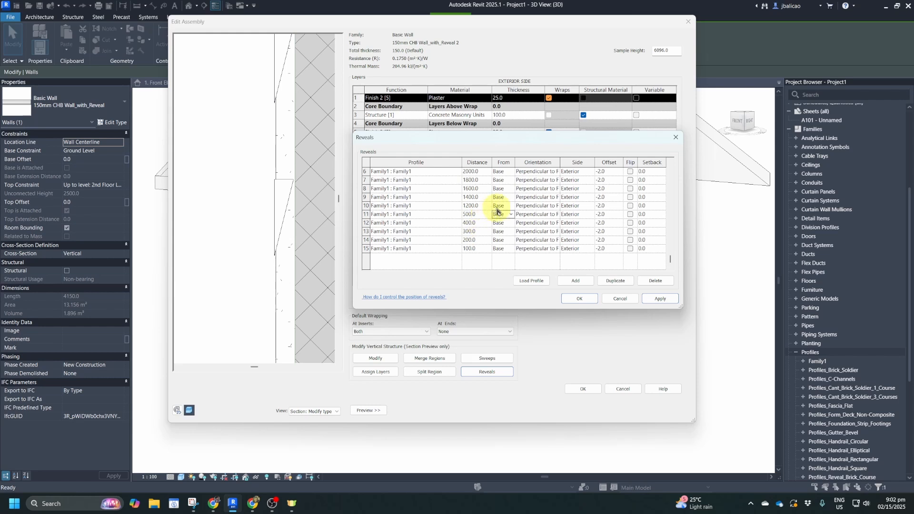
# - Set the distances of reveals 10, 9, 8 and 7 to 600, 800, 1000 and 1100
pyautogui.click(479, 205)
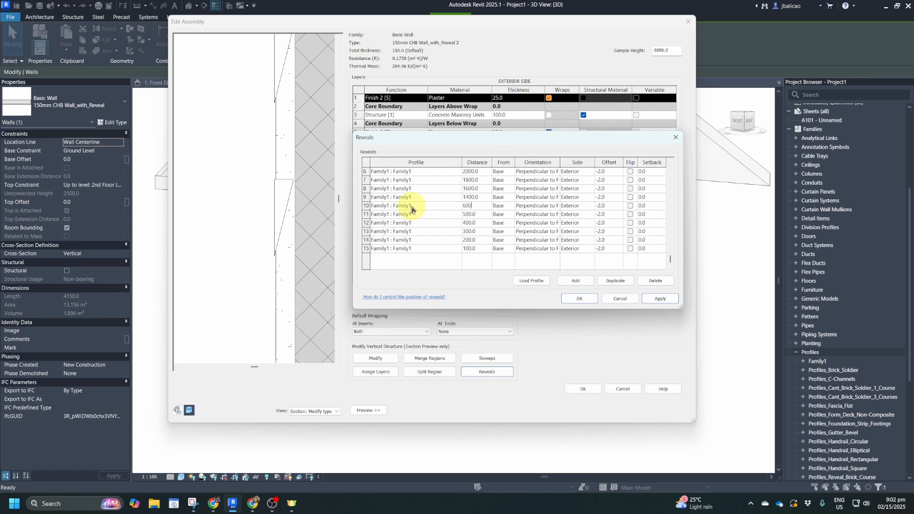
pyautogui.click(482, 189)
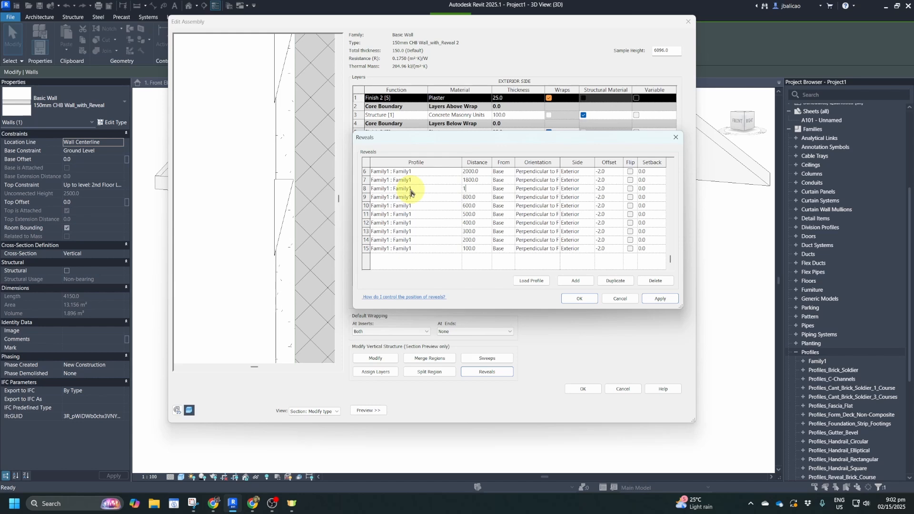
pyautogui.click(483, 180)
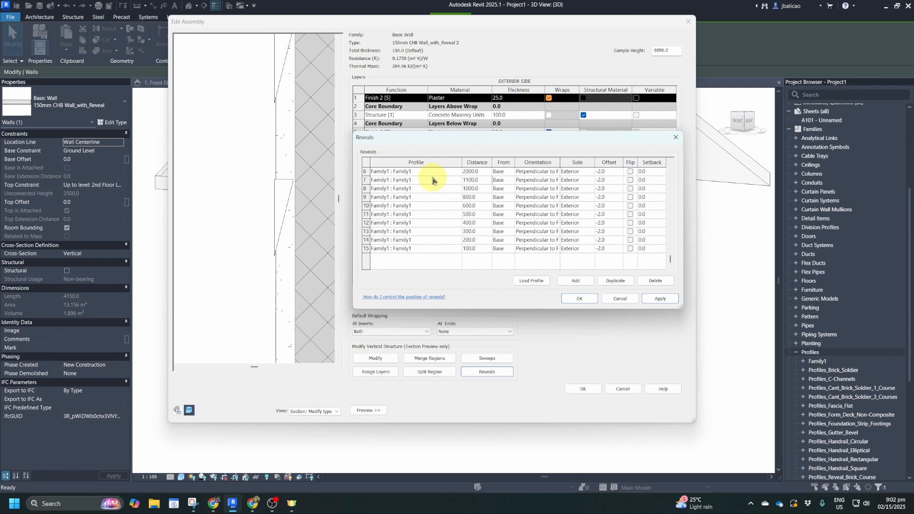
# - Set the distances of reveals 6, 5 and 4 to 1200, 1300 and 1400
pyautogui.scroll(2, 441, 176)
pyautogui.click(486, 215)
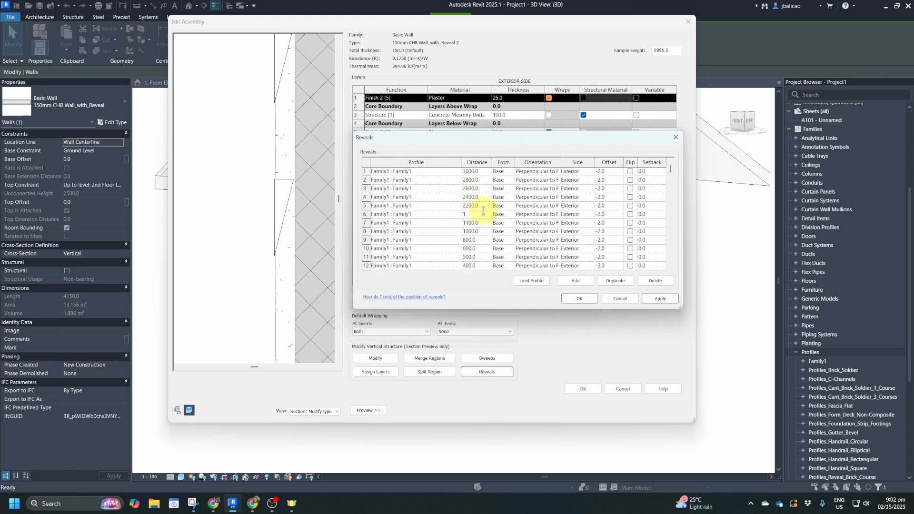
pyautogui.click(481, 208)
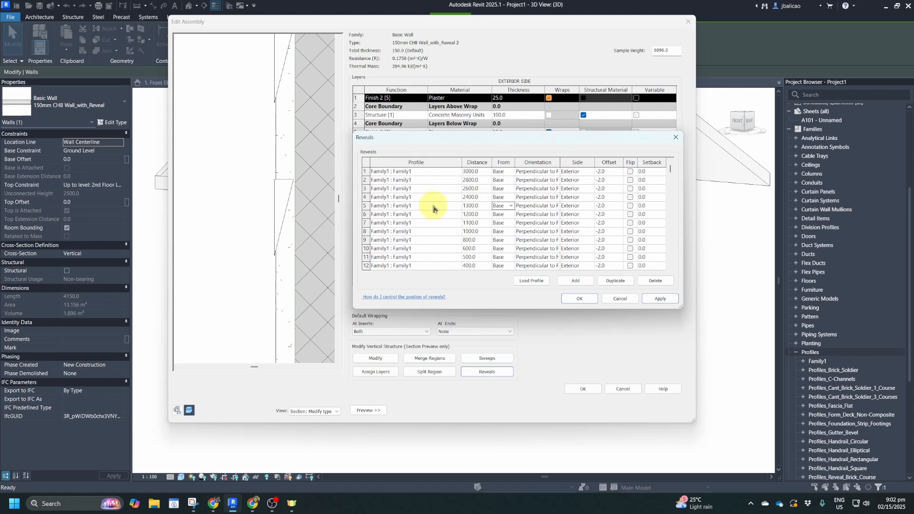
pyautogui.moveTo(485, 197); pyautogui.dragTo(429, 199)
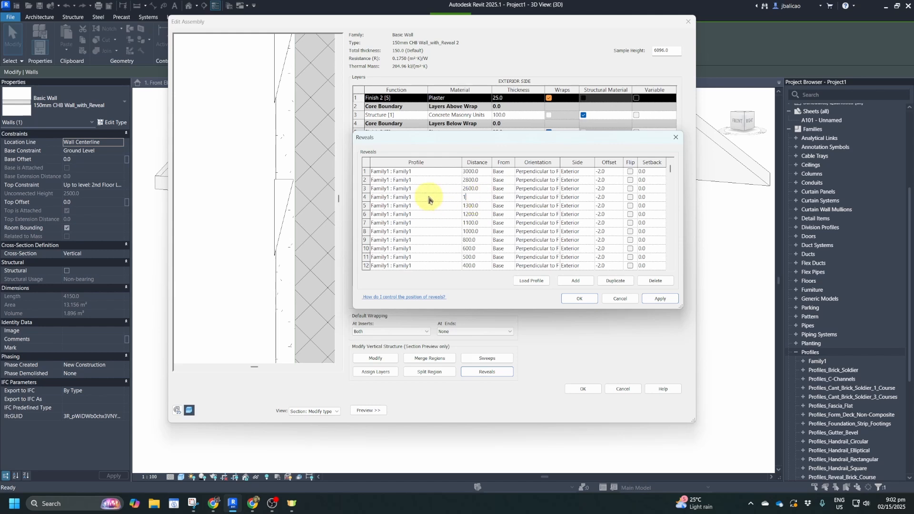
pyautogui.write('1400')
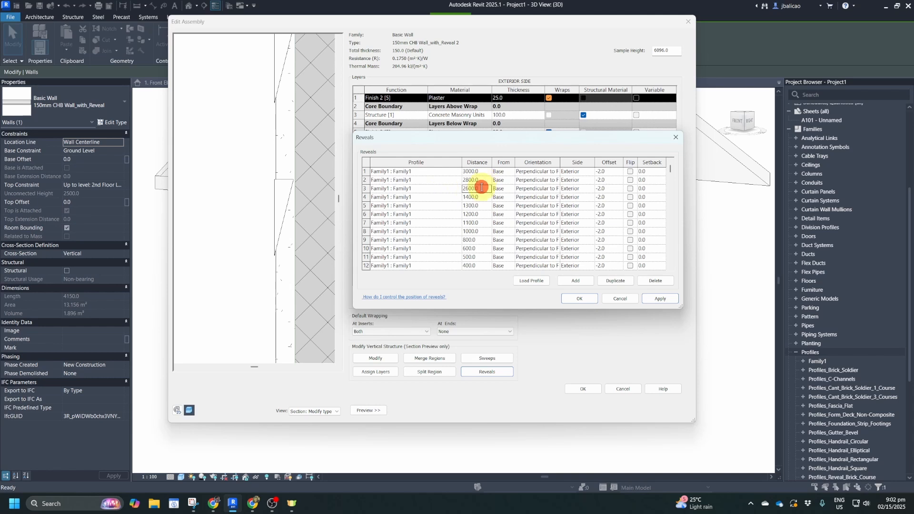
# - Set the distances of reveals 3, 2 and 1 to 1500, 1600 and 1700 and apply the reveal changes
pyautogui.moveTo(476, 188); pyautogui.dragTo(429, 187)
pyautogui.write('15')
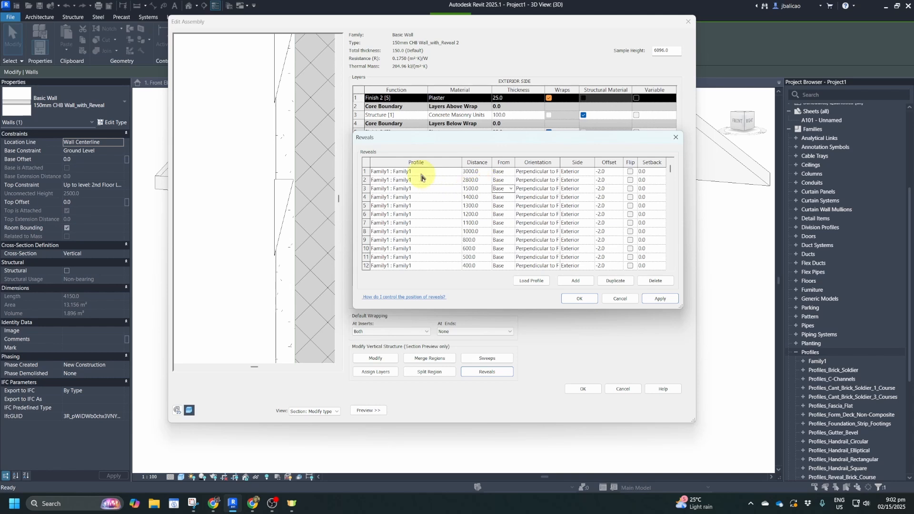
pyautogui.click(485, 180)
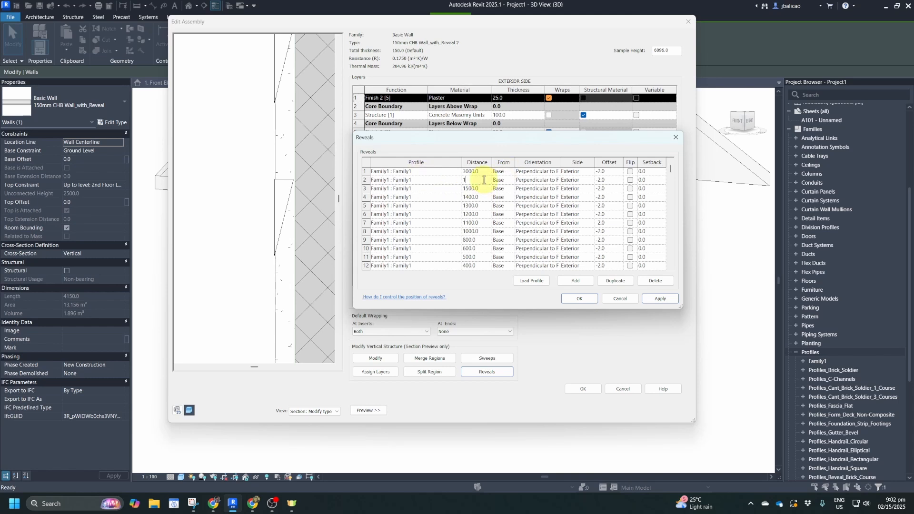
pyautogui.click(477, 172)
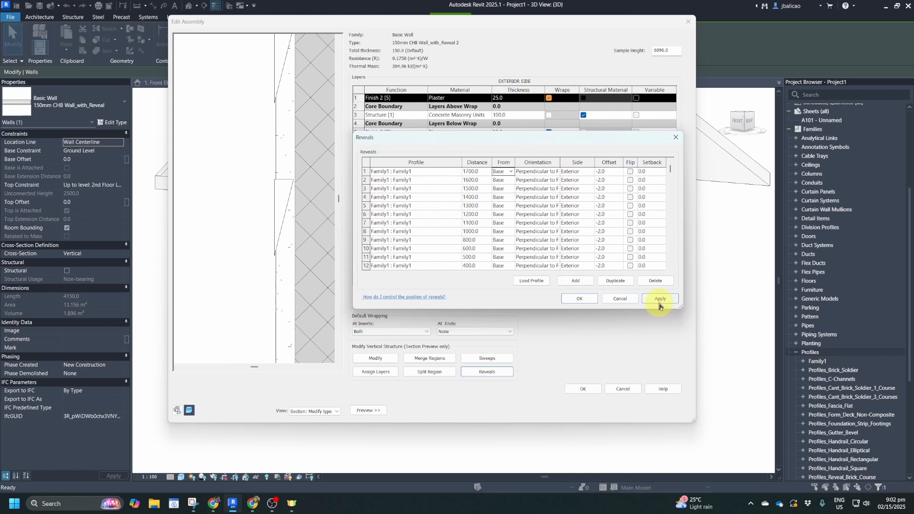
pyautogui.click(658, 299)
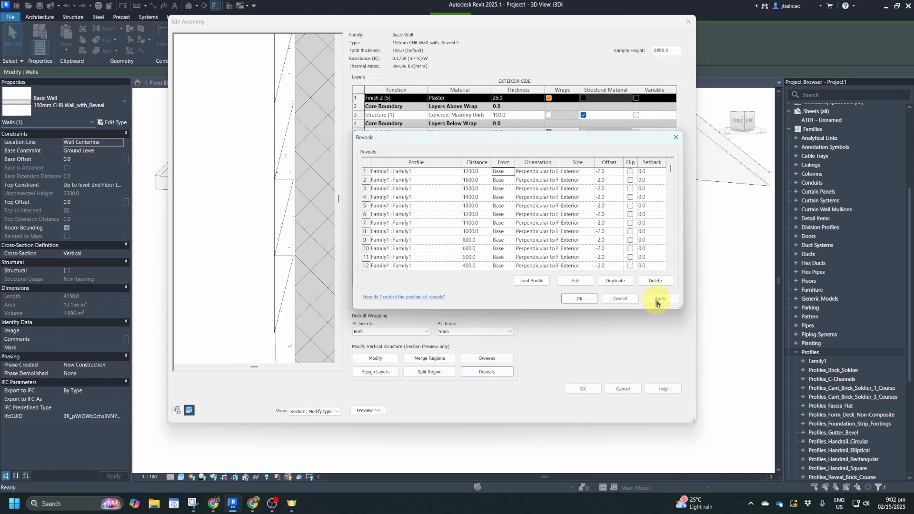
# - Confirm the reveals, wall assembly and type properties, and deselect the wall in the 3D view
pyautogui.click(582, 299)
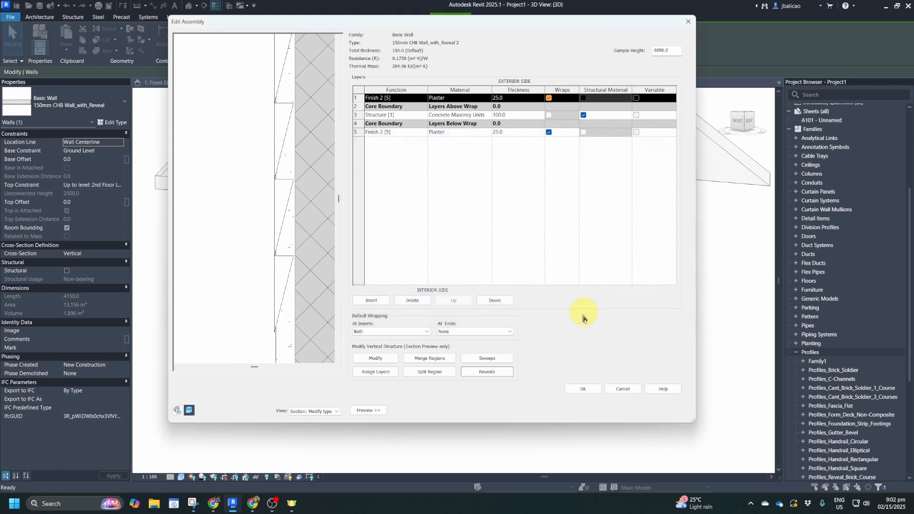
pyautogui.click(590, 391)
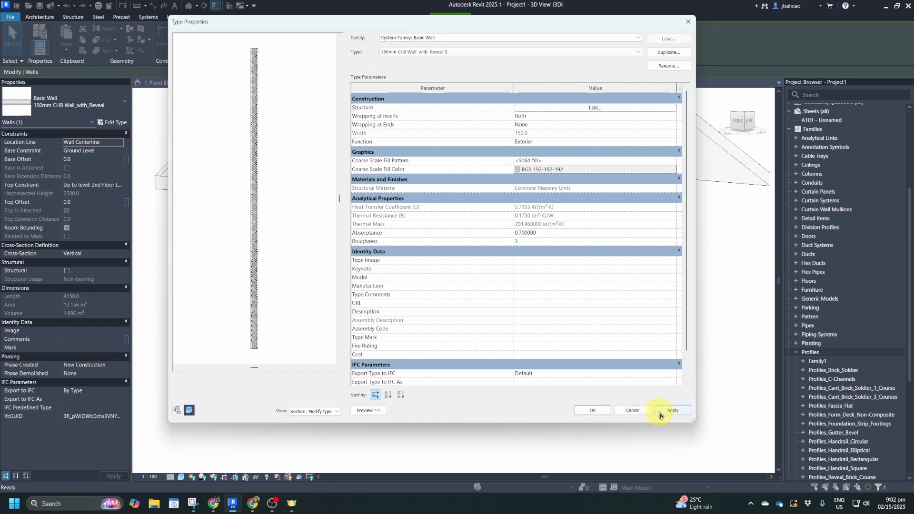
pyautogui.click(601, 410)
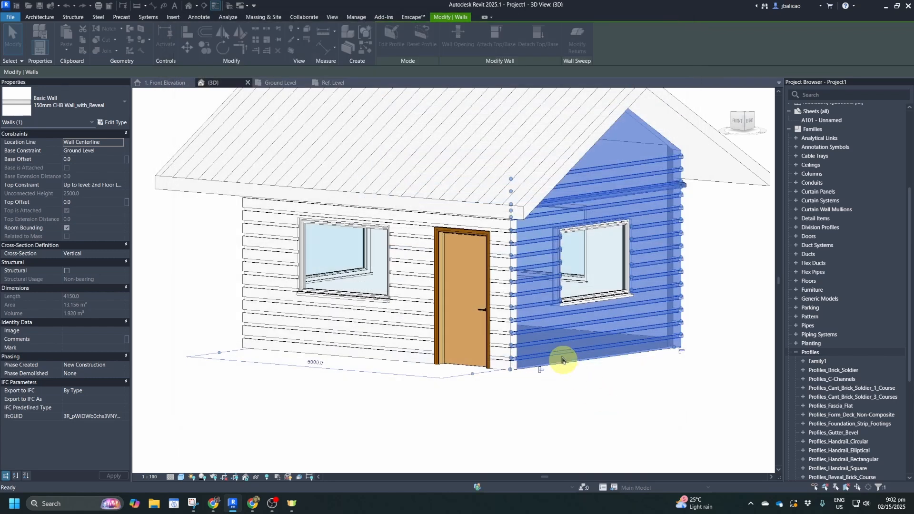
pyautogui.click(665, 389)
# - Match the 150mm CHB Wall_with_Reveal 2 type from the gable wall beside the door to the front wall and the remaining exterior walls
pyautogui.scroll(2, 723, 321)
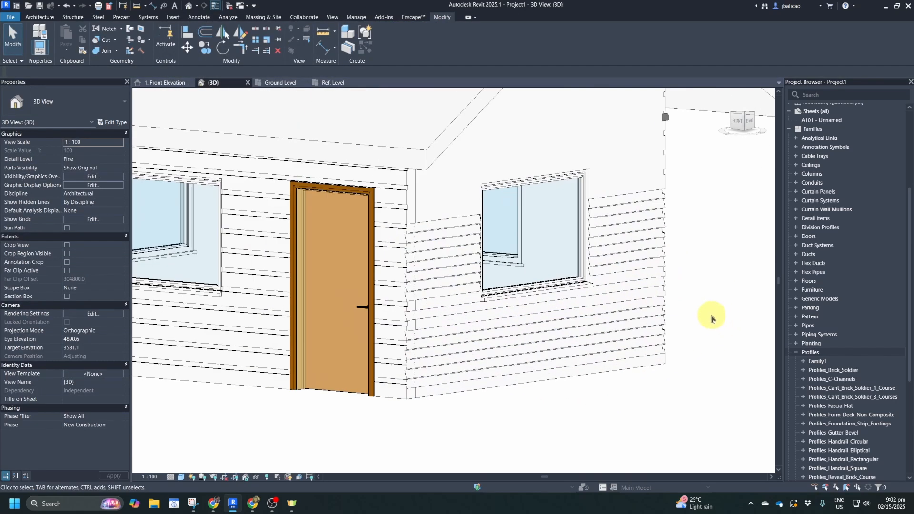
pyautogui.scroll(2, 698, 303)
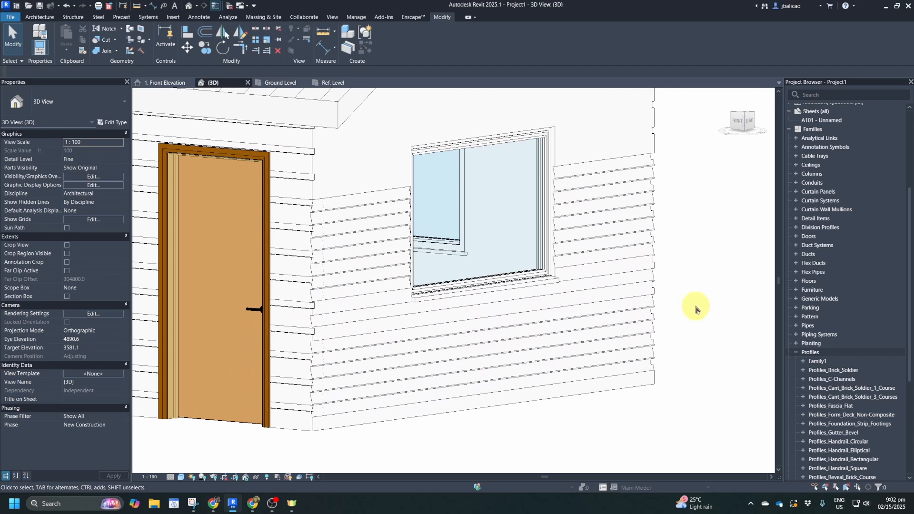
pyautogui.keyDown('shift'); pyautogui.moveTo(693, 314); pyautogui.dragTo(413, 312, button='middle'); pyautogui.keyUp('shift')
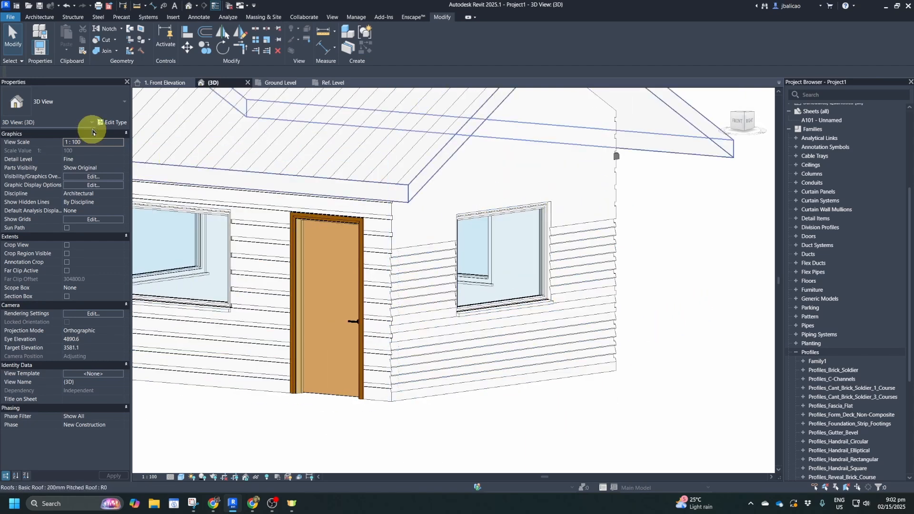
pyautogui.click(83, 50)
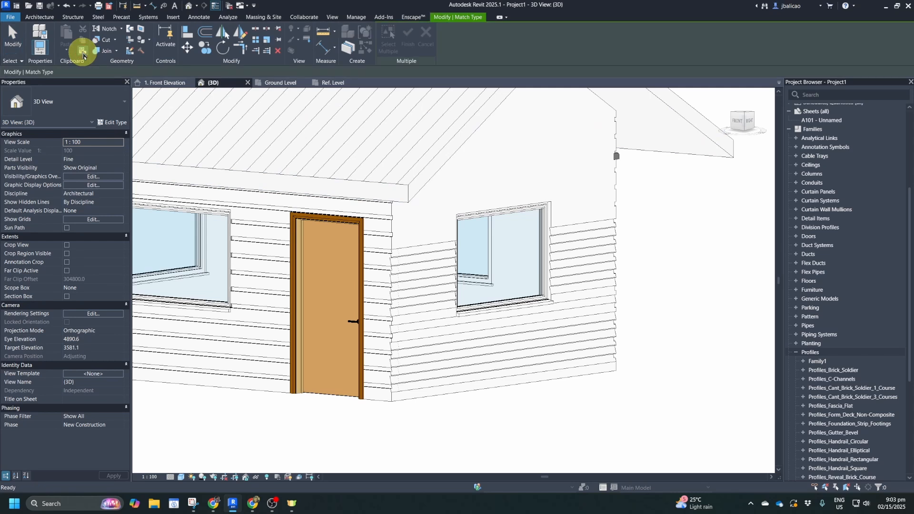
pyautogui.click(467, 341)
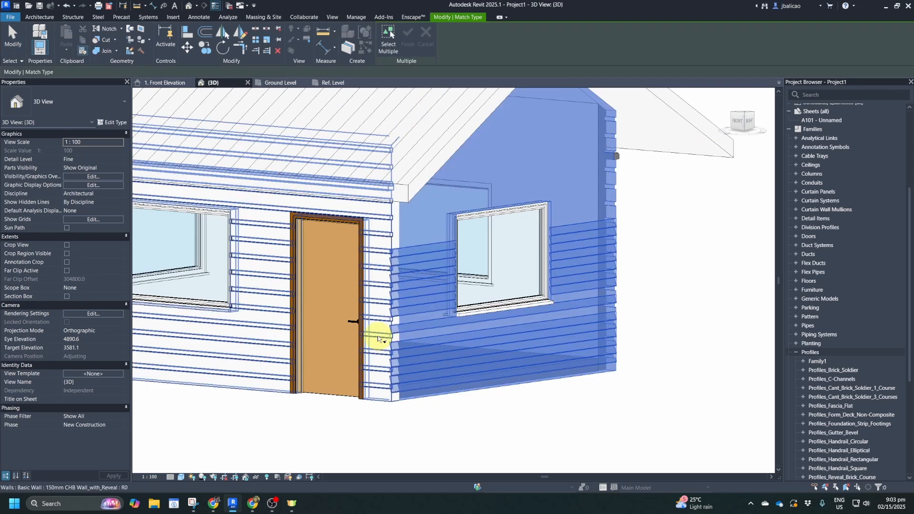
pyautogui.moveTo(261, 316); pyautogui.dragTo(484, 308, button='middle')
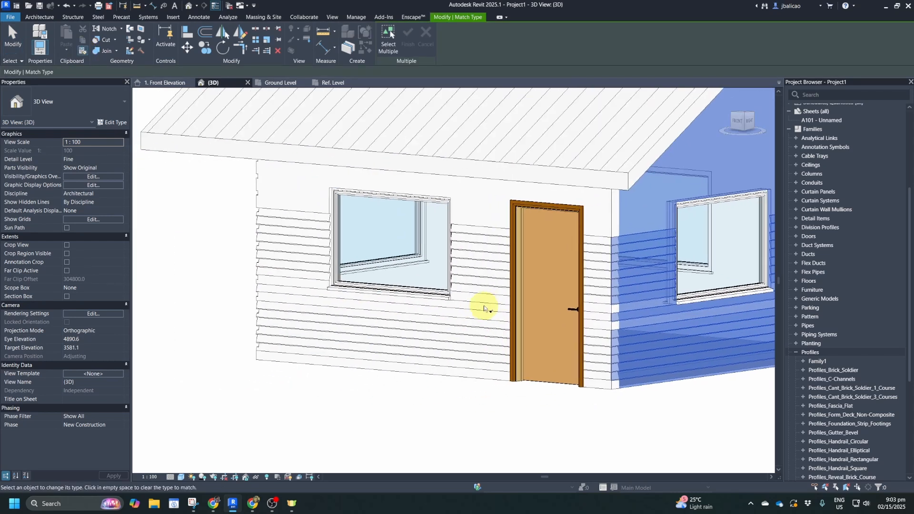
pyautogui.keyDown('shift'); pyautogui.moveTo(431, 318); pyautogui.dragTo(451, 284, button='middle'); pyautogui.keyUp('shift')
pyautogui.keyDown('shift'); pyautogui.moveTo(394, 302); pyautogui.dragTo(528, 332, button='middle'); pyautogui.keyUp('shift')
pyautogui.scroll(-1, 524, 331)
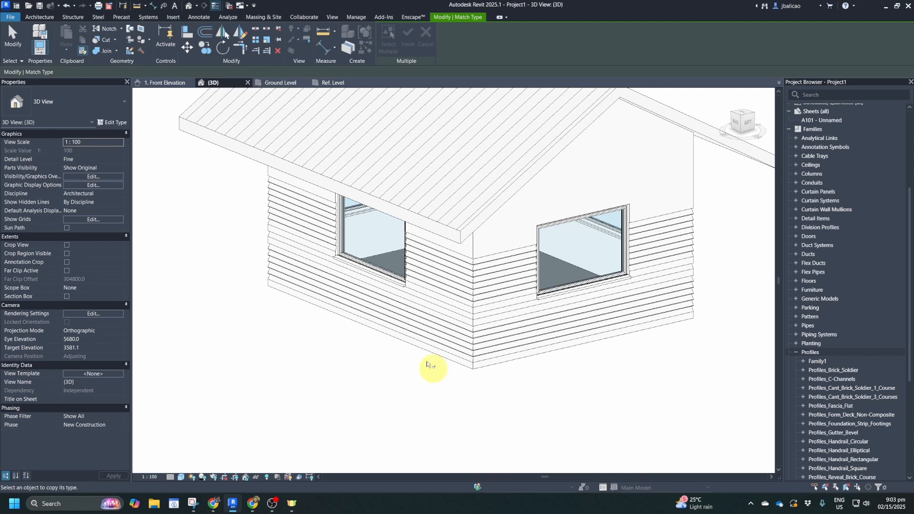
pyautogui.click(436, 373)
# - End type matching and open the reveals list in the assembly of the gable wall's 150mm CHB Wall_with_Reveal 2 type
pyautogui.scroll(3, 261, 300)
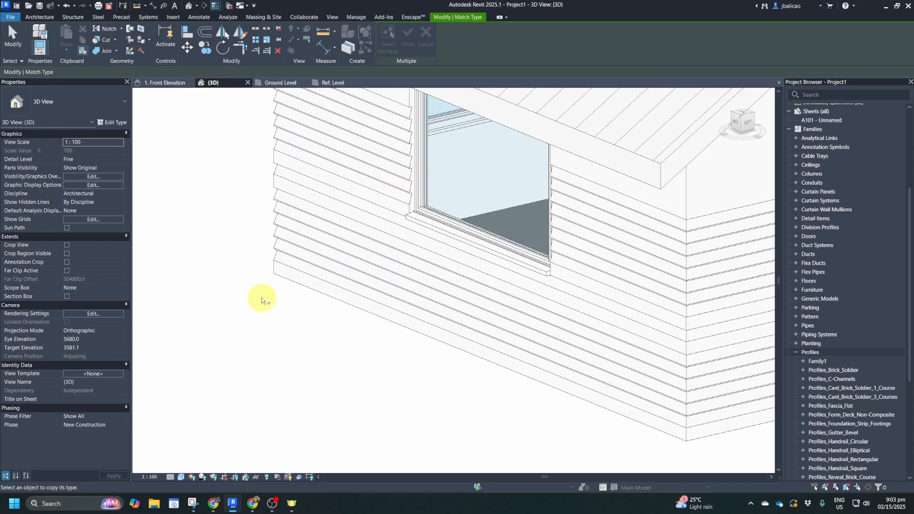
pyautogui.scroll(1, 262, 298)
pyautogui.moveTo(398, 315); pyautogui.dragTo(355, 332, button='middle')
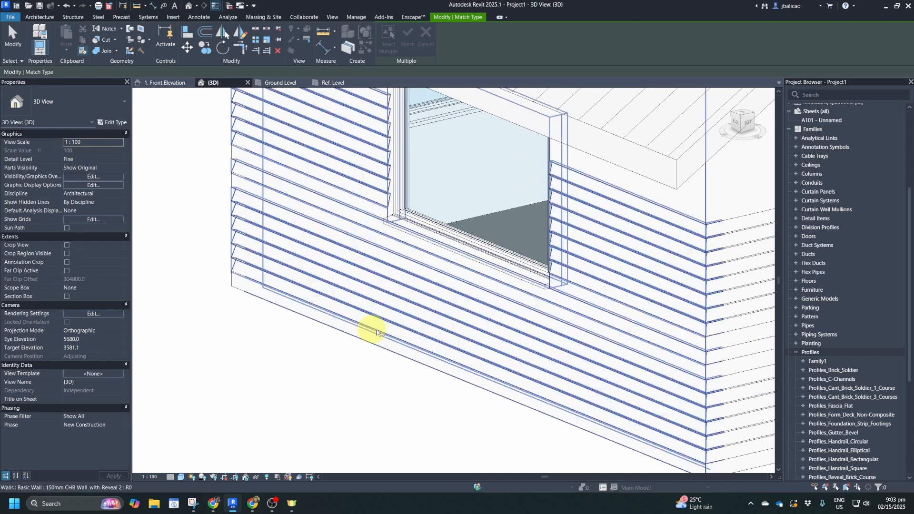
pyautogui.keyDown('shift'); pyautogui.moveTo(592, 359); pyautogui.dragTo(435, 310, button='middle'); pyautogui.keyUp('shift')
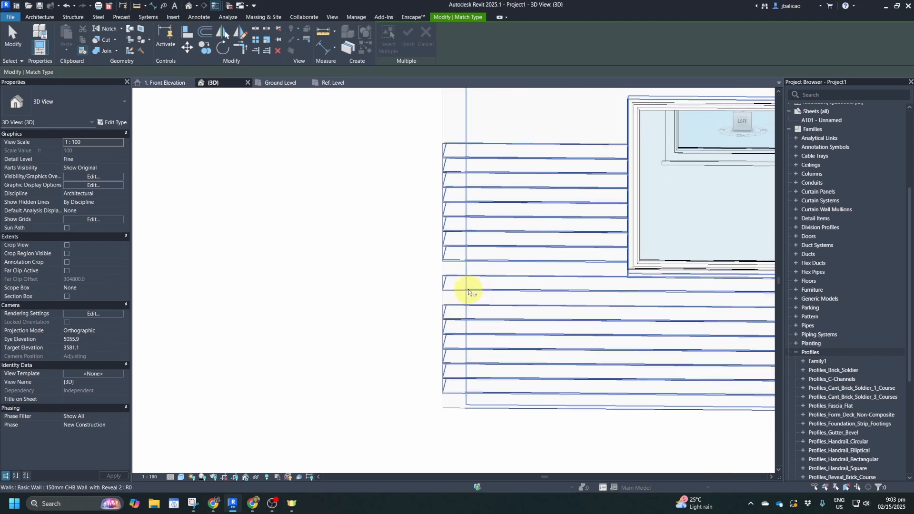
pyautogui.scroll(1, 472, 300)
pyautogui.press('Escape')
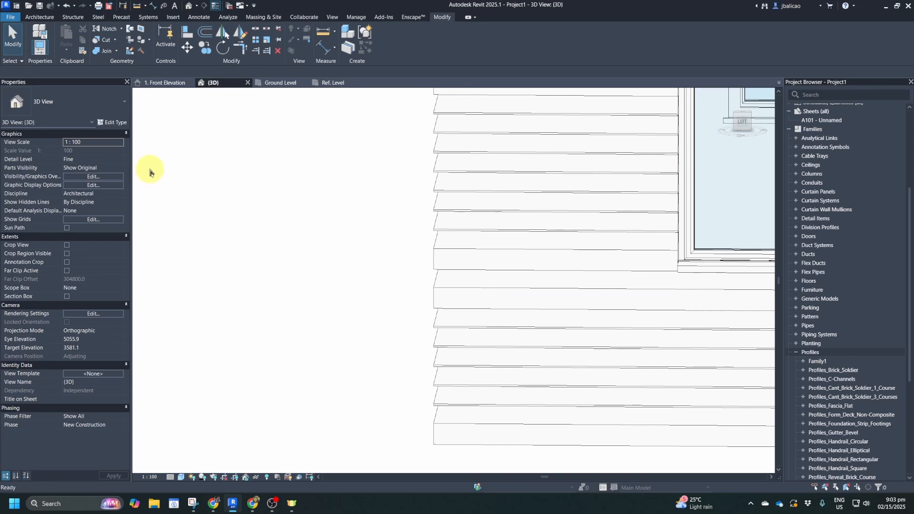
pyautogui.click(527, 253)
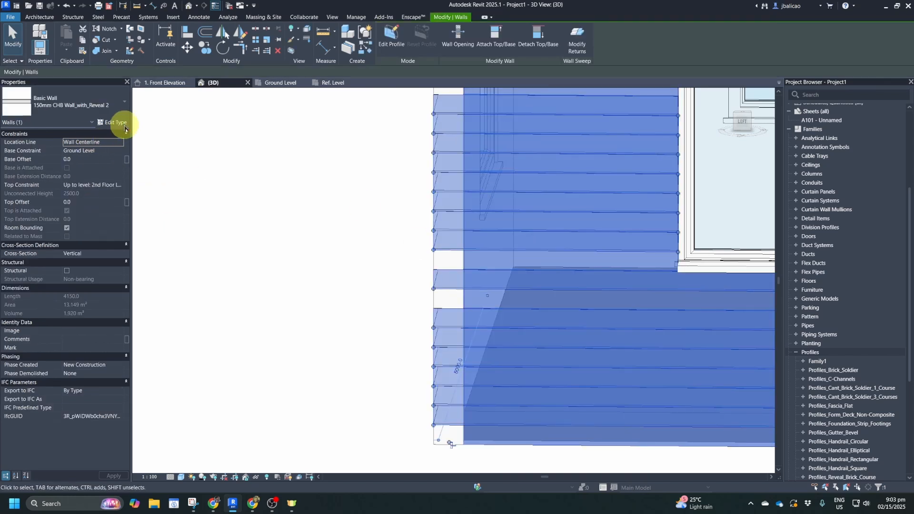
pyautogui.click(115, 122)
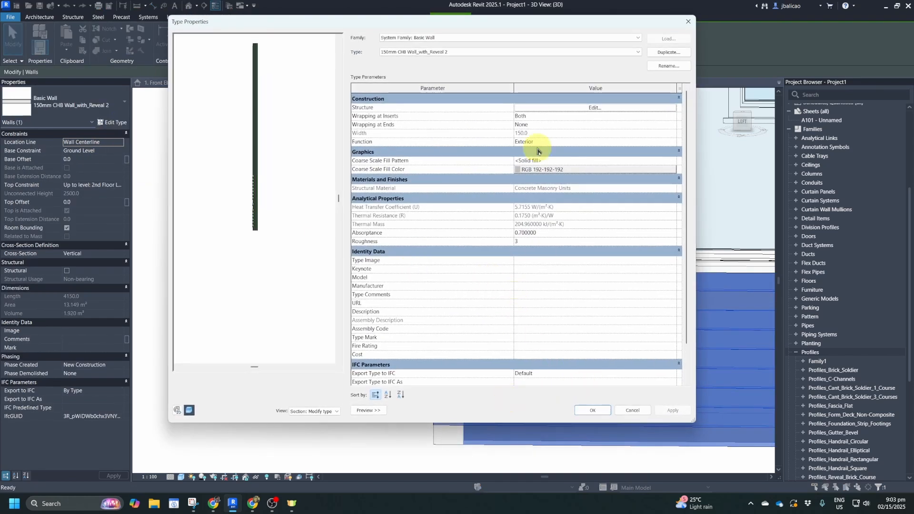
pyautogui.click(549, 110)
pyautogui.click(476, 372)
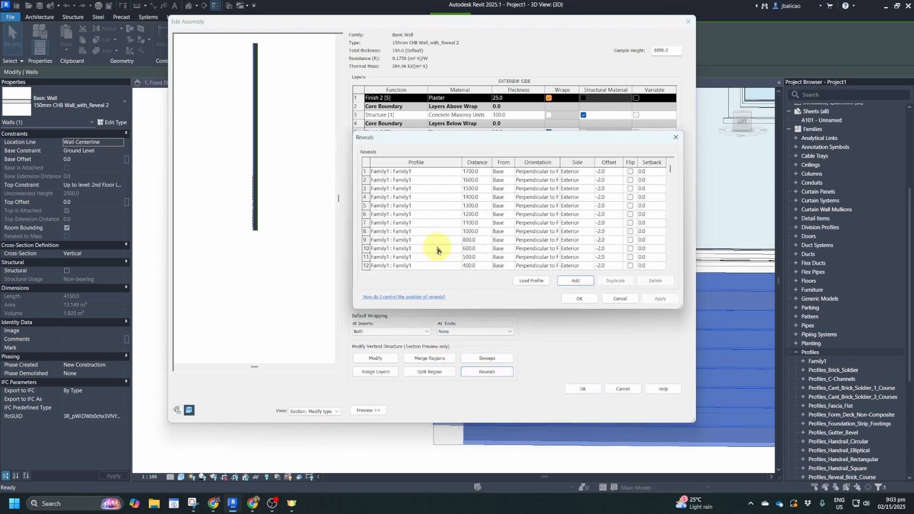
pyautogui.scroll(-3, 438, 250)
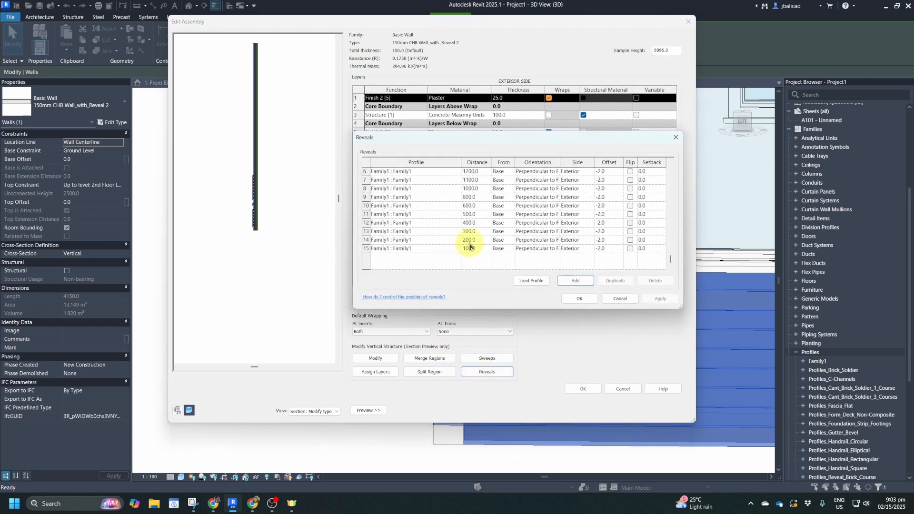
# - Set the distances of reveals 9 and 8 to 700 and 800
pyautogui.click(478, 197)
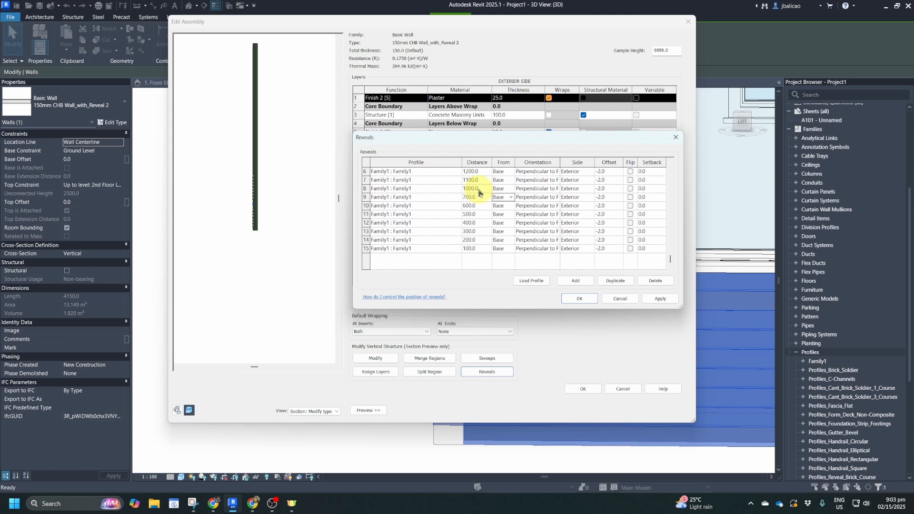
pyautogui.click(477, 188)
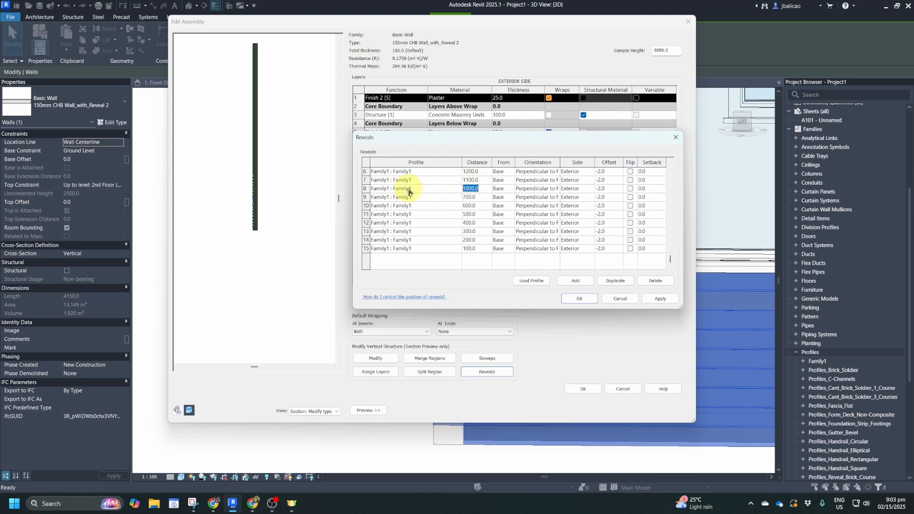
pyautogui.click(484, 179)
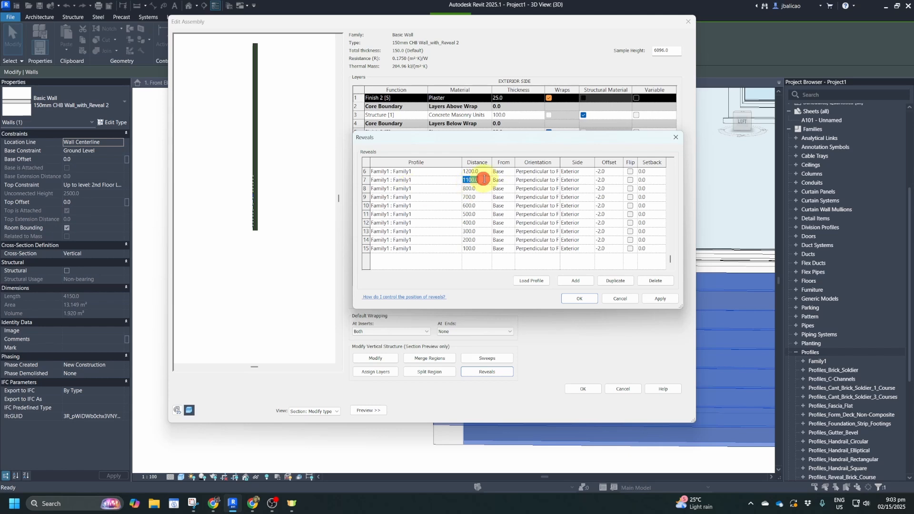
pyautogui.scroll(1, 492, 191)
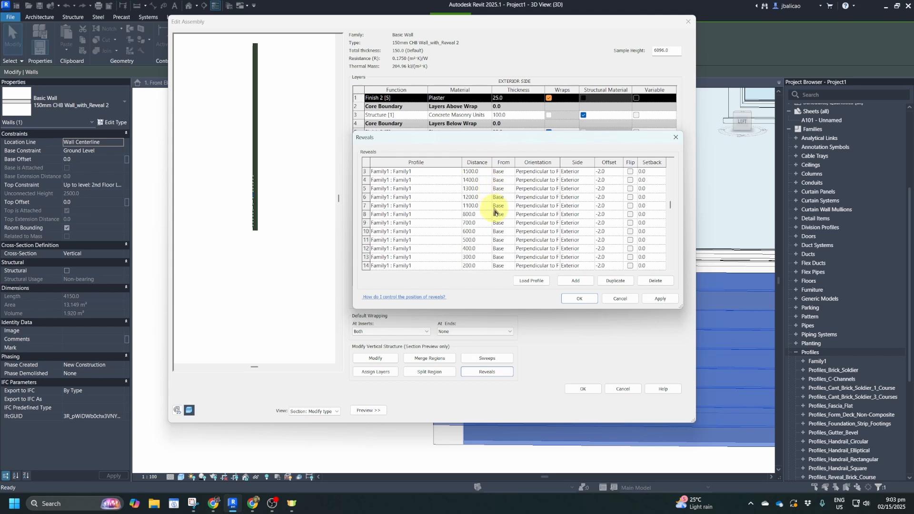
# - Duplicate reveal 8 twice, setting the distances of the copies to 900 and 1000
pyautogui.click(365, 214)
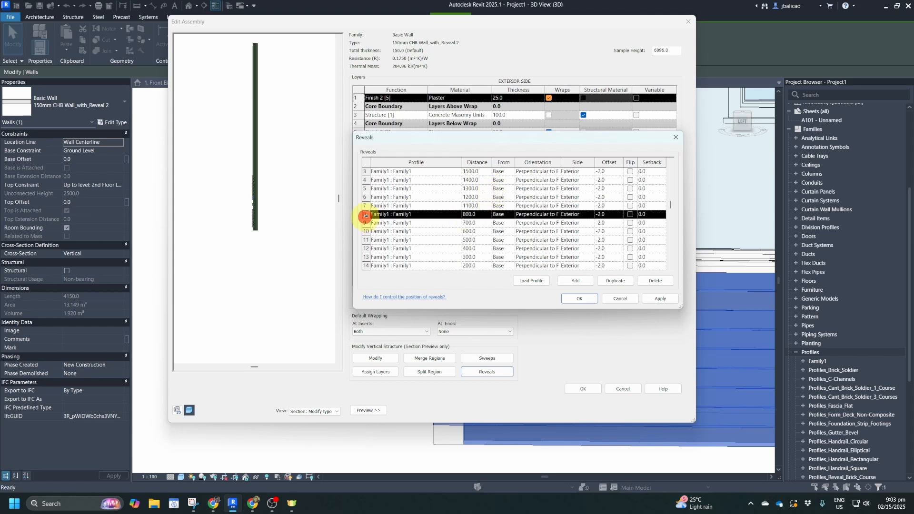
pyautogui.click(609, 281)
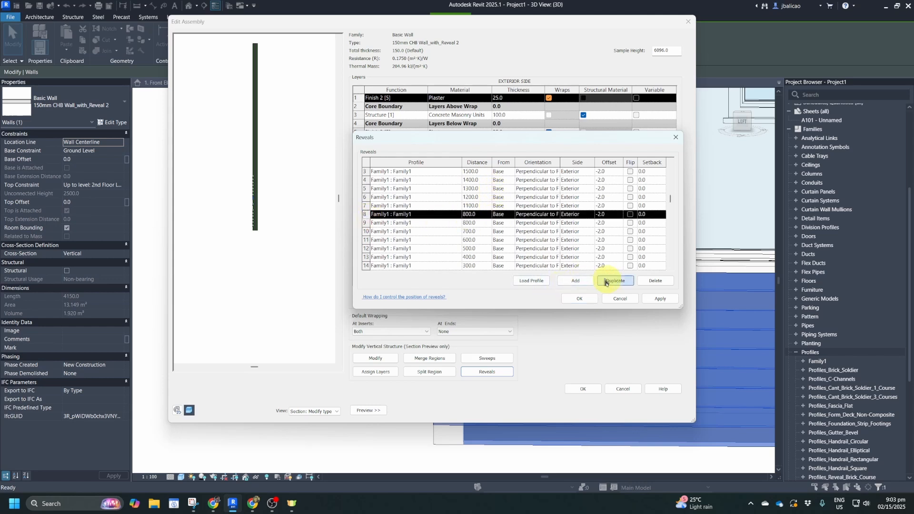
pyautogui.click(487, 215)
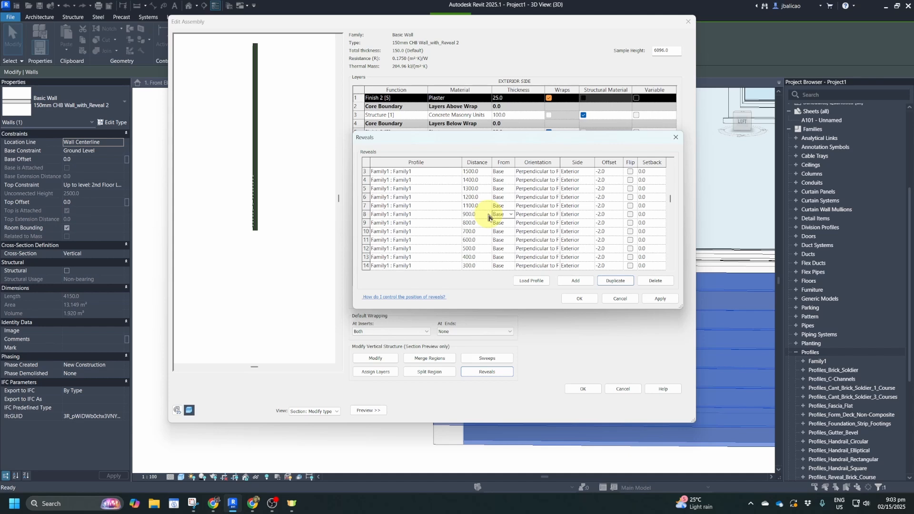
pyautogui.click(614, 281)
pyautogui.click(476, 216)
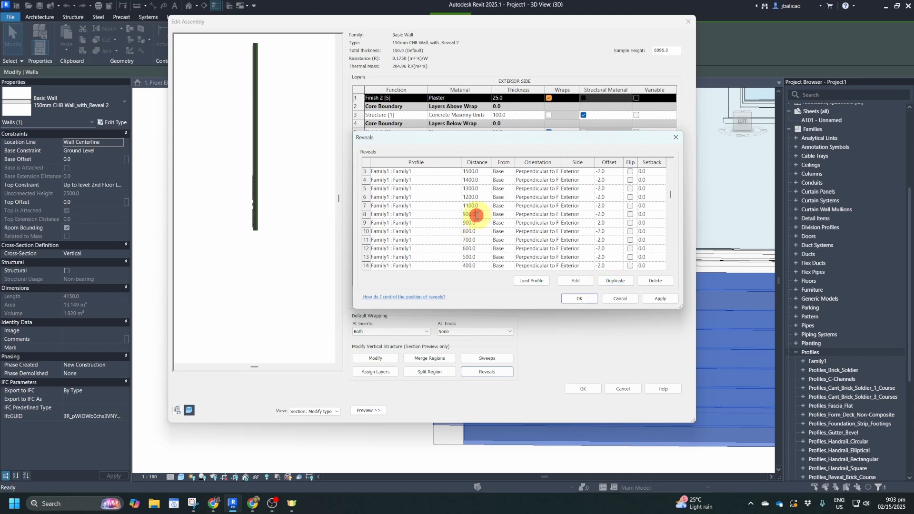
pyautogui.doubleClick(478, 215)
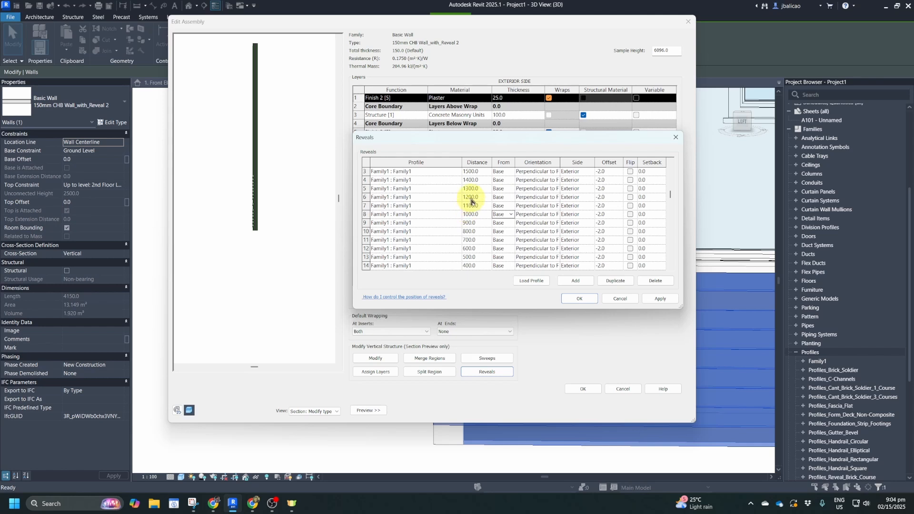
# - Duplicate the uppermost reveal at 1700 and edit the distance of the new first row
pyautogui.scroll(1, 477, 189)
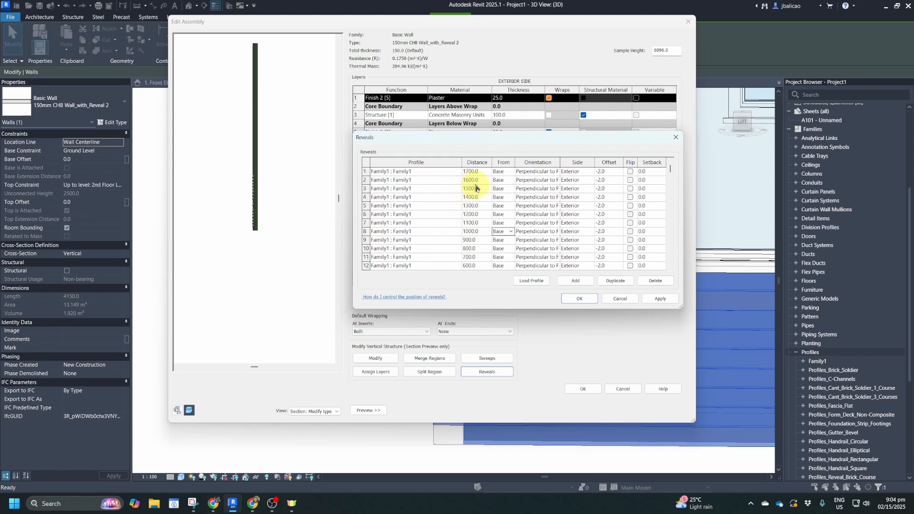
pyautogui.click(577, 282)
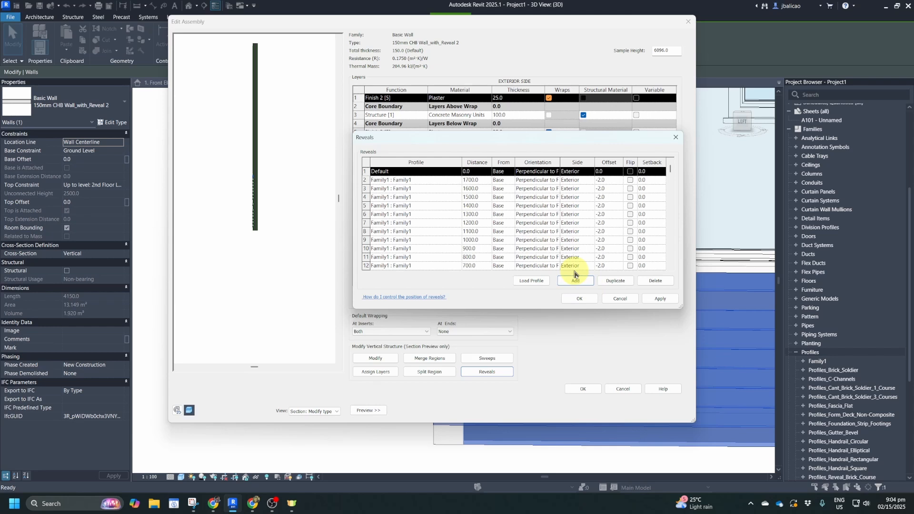
pyautogui.click(655, 281)
pyautogui.click(615, 281)
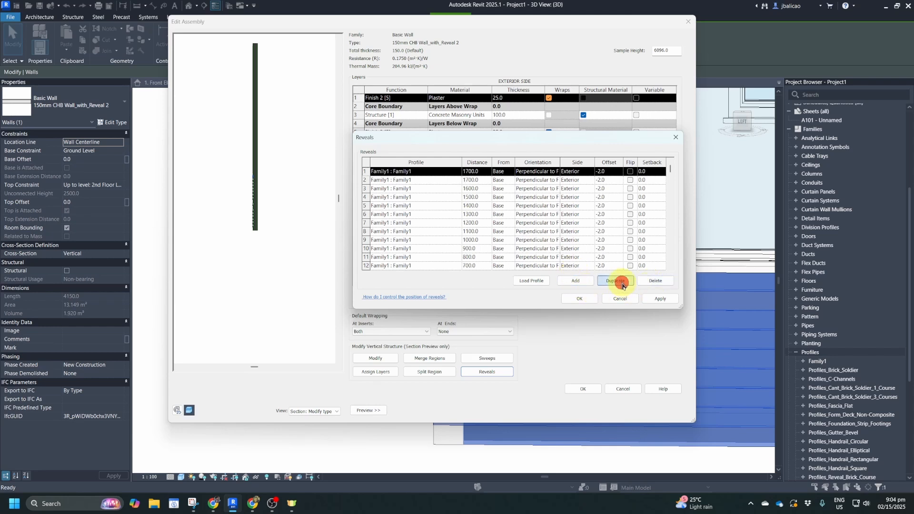
pyautogui.click(473, 172)
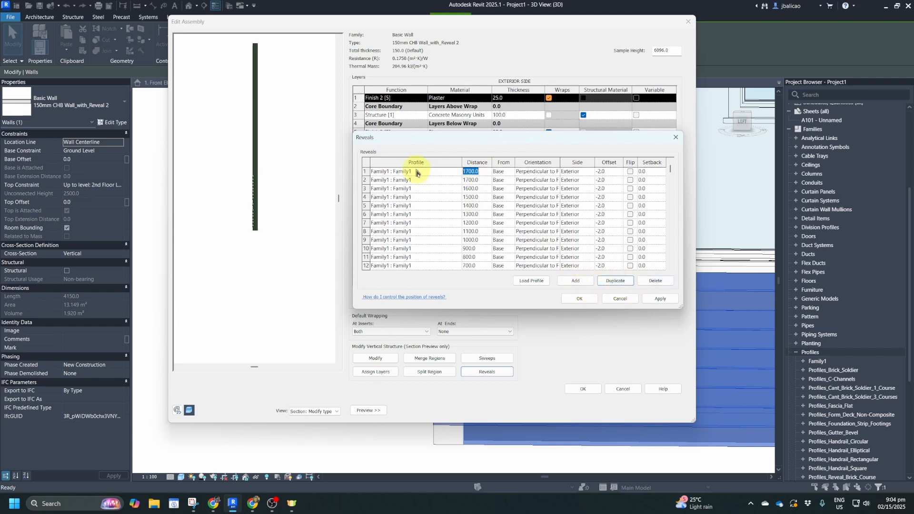
# - Apply the reveal changes, confirm the wall assembly and type properties, and deselect the wall
pyautogui.click(661, 299)
pyautogui.click(579, 299)
pyautogui.click(597, 391)
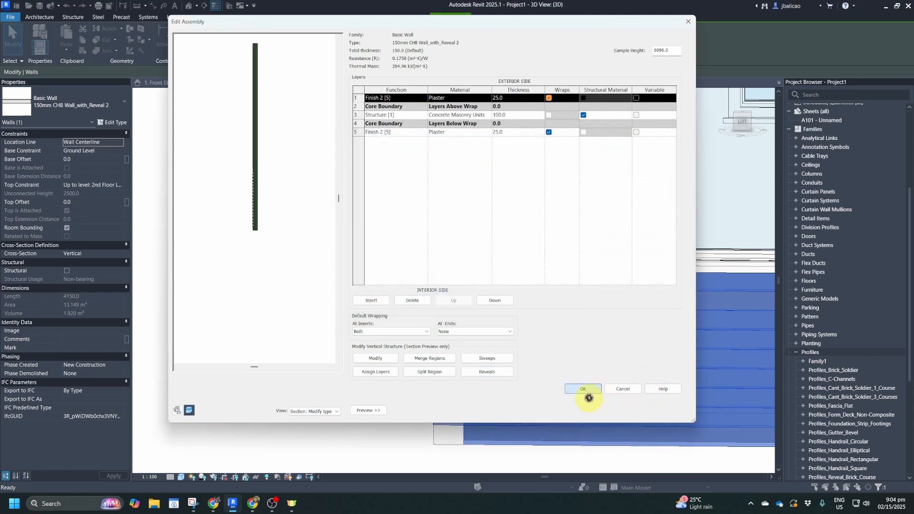
pyautogui.click(605, 410)
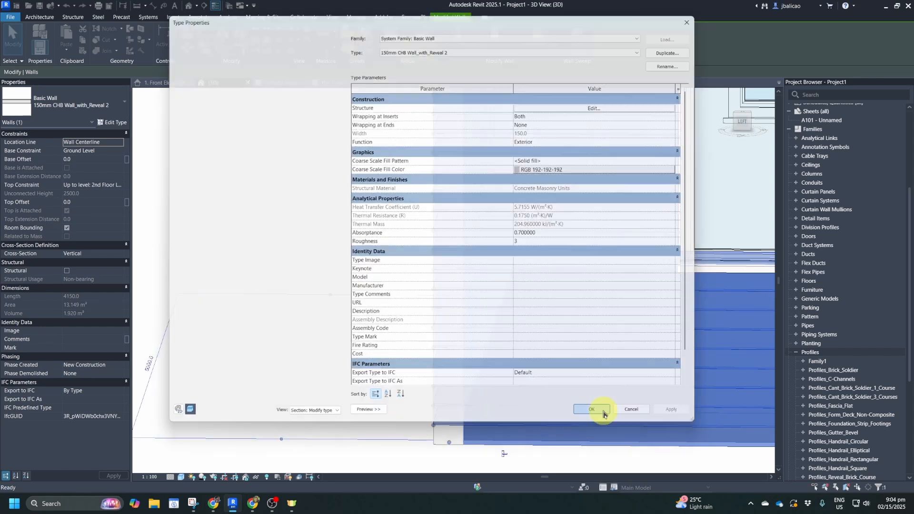
pyautogui.click(355, 388)
# - Examine the reveal spacing on the gable, front and rear walls of the house in the 3D view
pyautogui.scroll(-4, 362, 391)
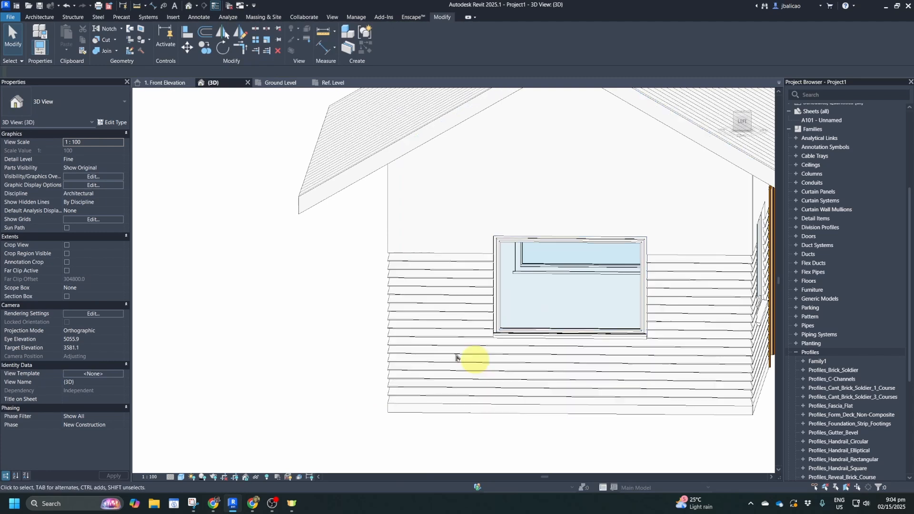
pyautogui.keyDown('shift'); pyautogui.moveTo(394, 347); pyautogui.dragTo(387, 378, button='middle'); pyautogui.keyUp('shift')
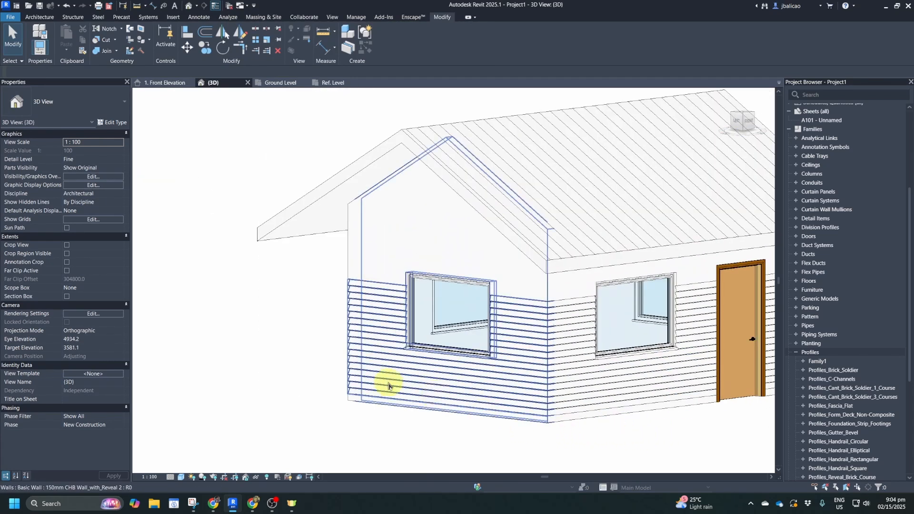
pyautogui.scroll(3, 362, 376)
pyautogui.keyDown('shift'); pyautogui.moveTo(302, 329); pyautogui.dragTo(424, 343, button='middle'); pyautogui.keyUp('shift')
pyautogui.scroll(-2, 424, 344)
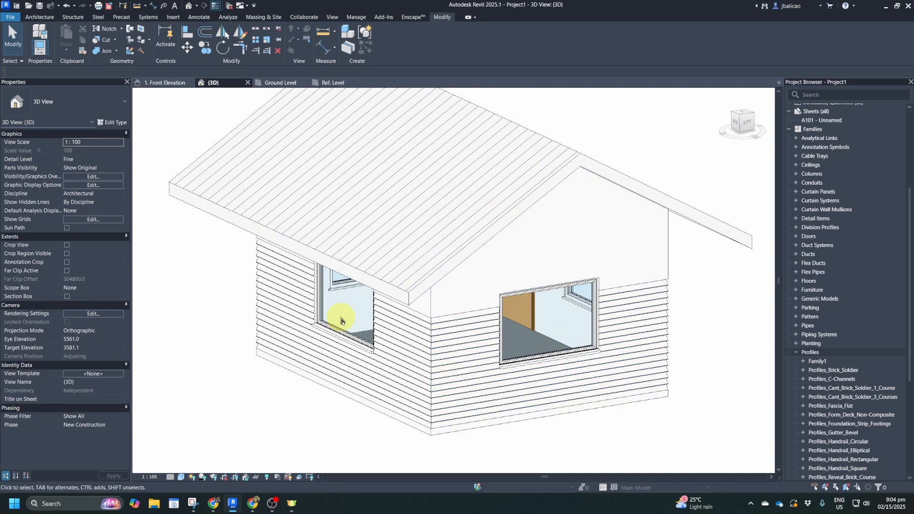
# - Show the available wall commands, including Wall: Sweep and Wall: Reveal, without starting any
pyautogui.click(39, 17)
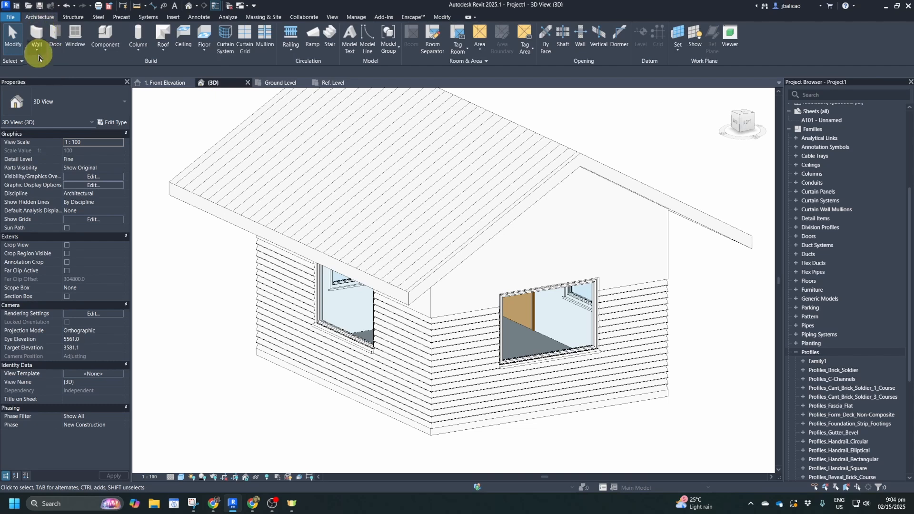
pyautogui.click(36, 50)
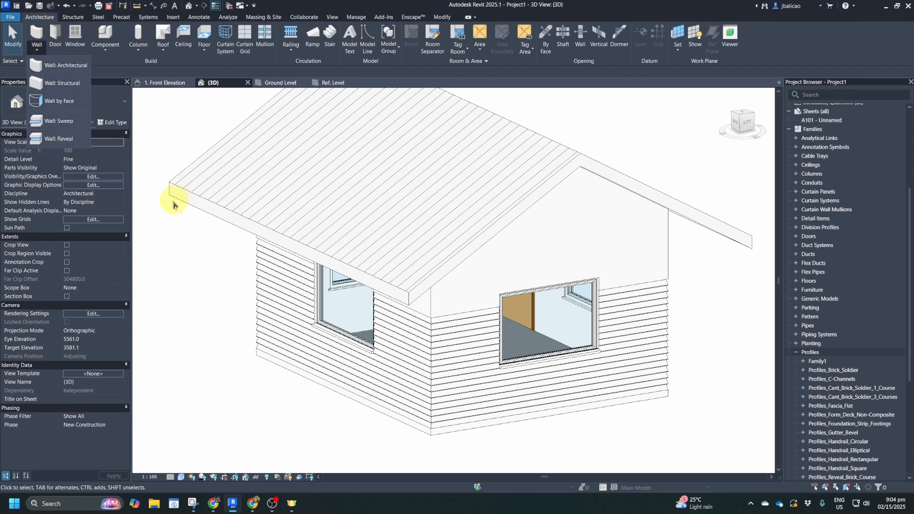
pyautogui.click(179, 238)
# - Review the sweeps and reveals options in the rear wall type's assembly, close its properties and deselect the wall
pyautogui.click(299, 314)
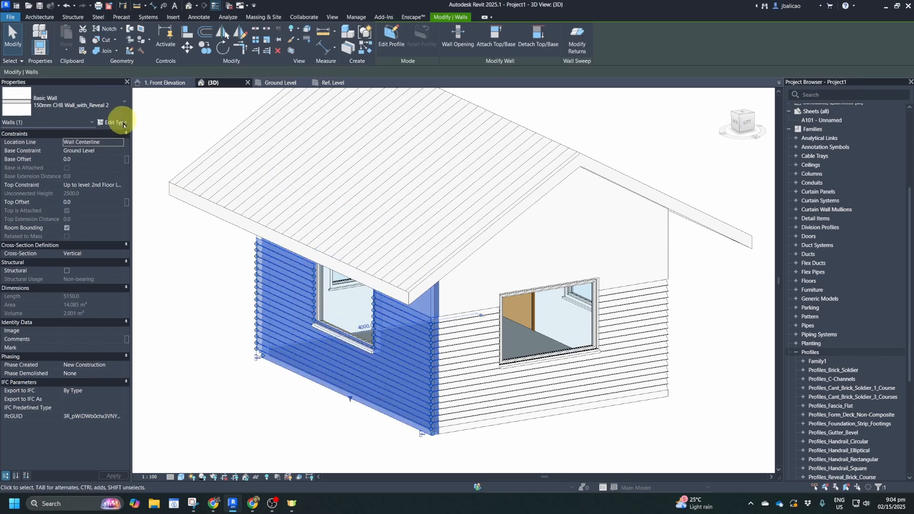
pyautogui.click(113, 122)
pyautogui.click(538, 108)
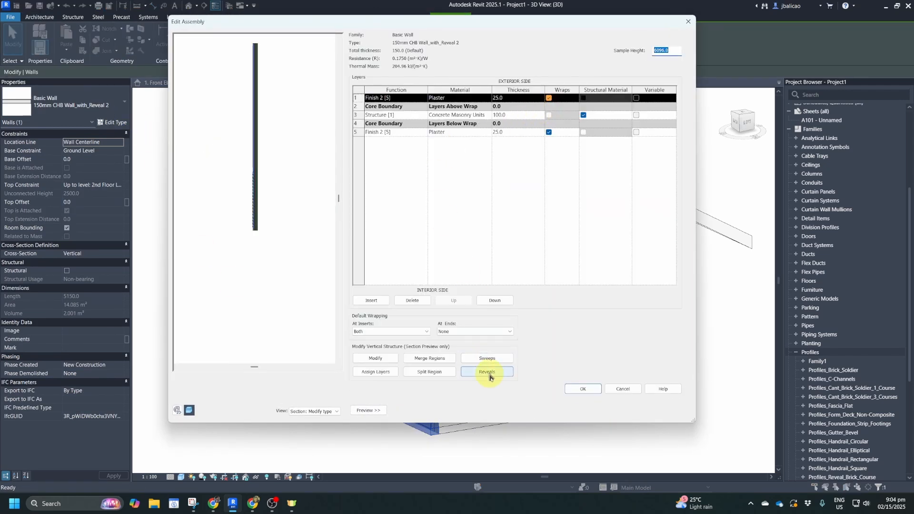
pyautogui.click(584, 388)
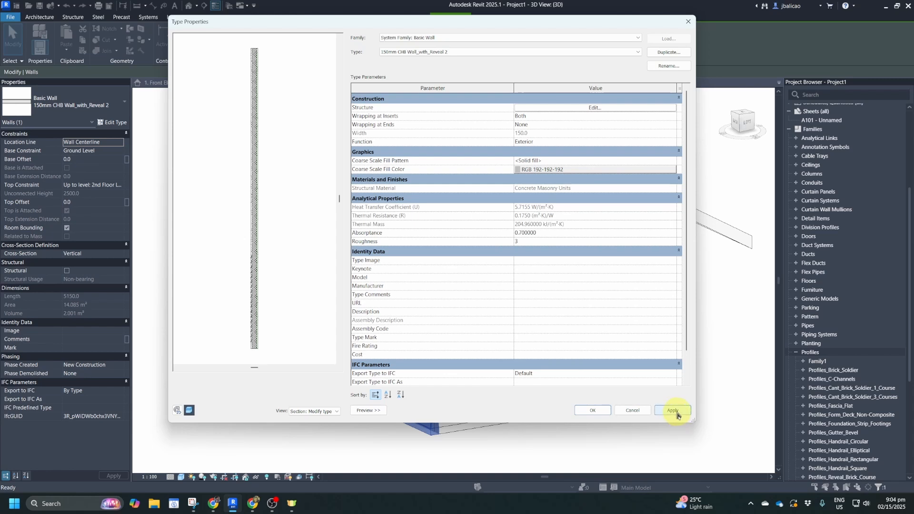
pyautogui.click(593, 410)
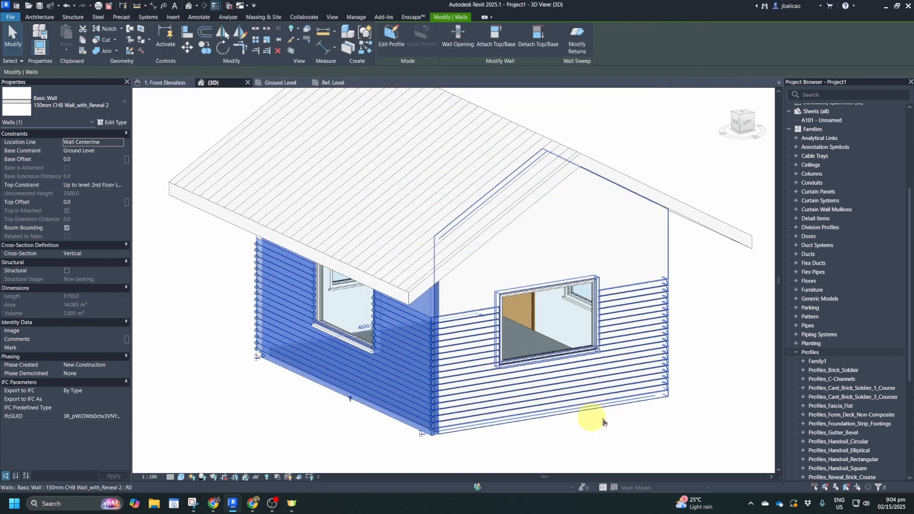
pyautogui.click(614, 413)
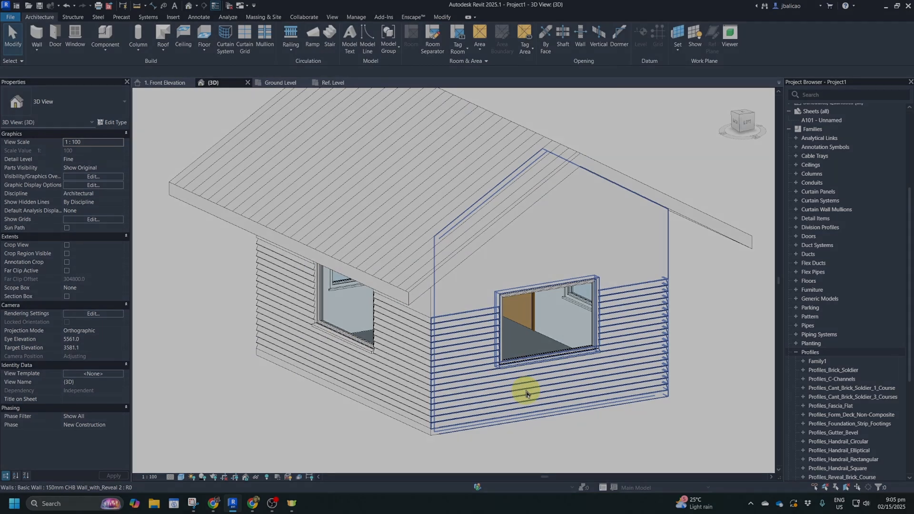